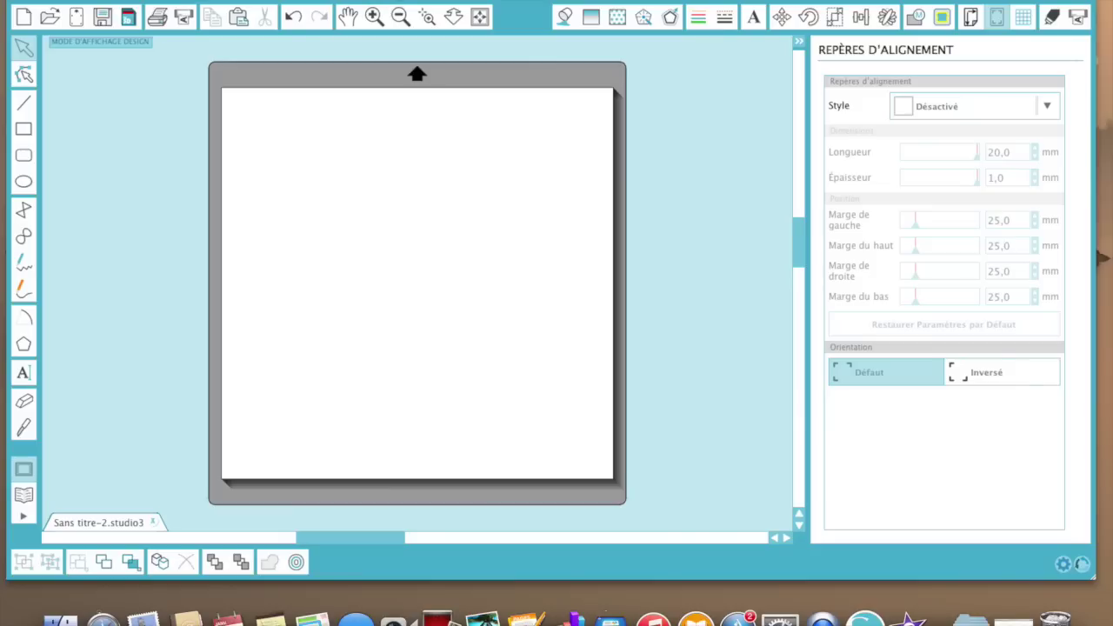
- Open the Silhouette Studio user manual from the program's help resources
key("super+shift+slash")
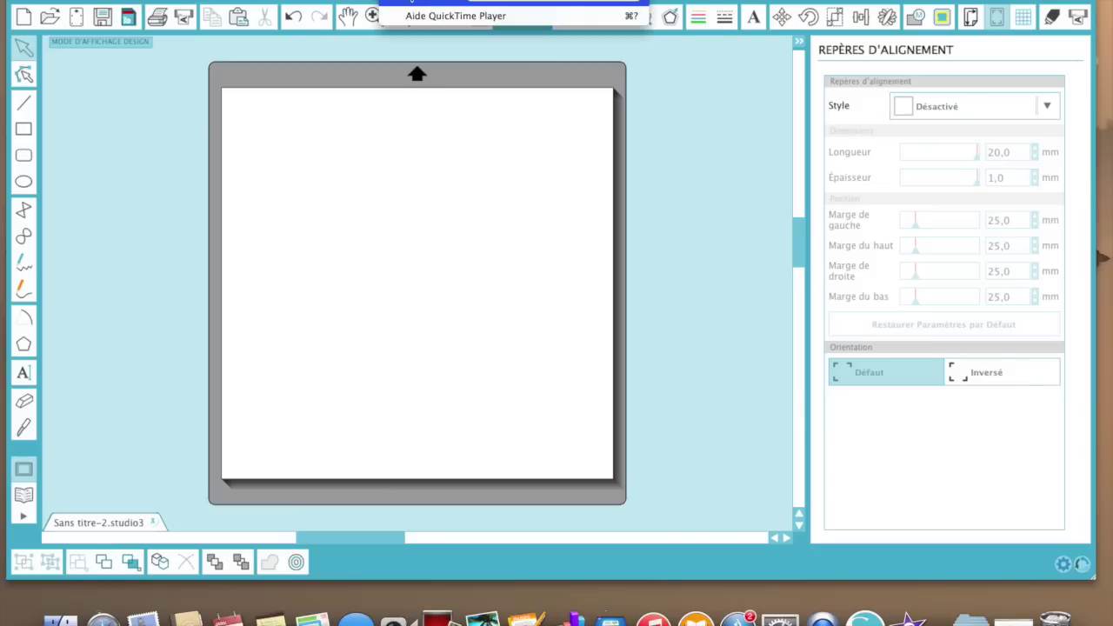
key("Escape")
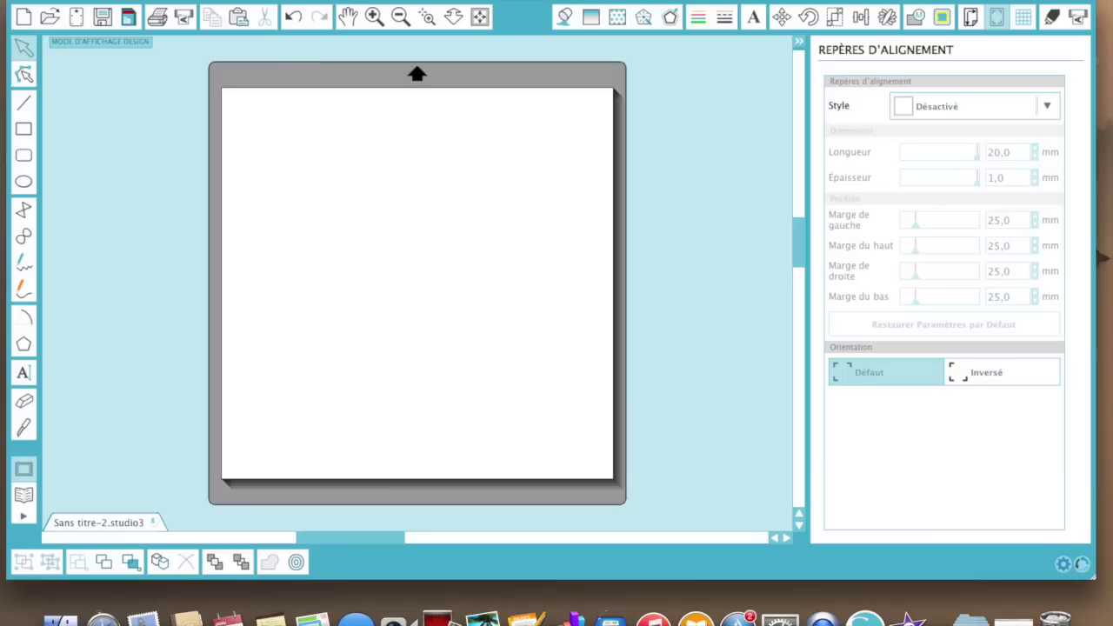
key("super+shift+slash")
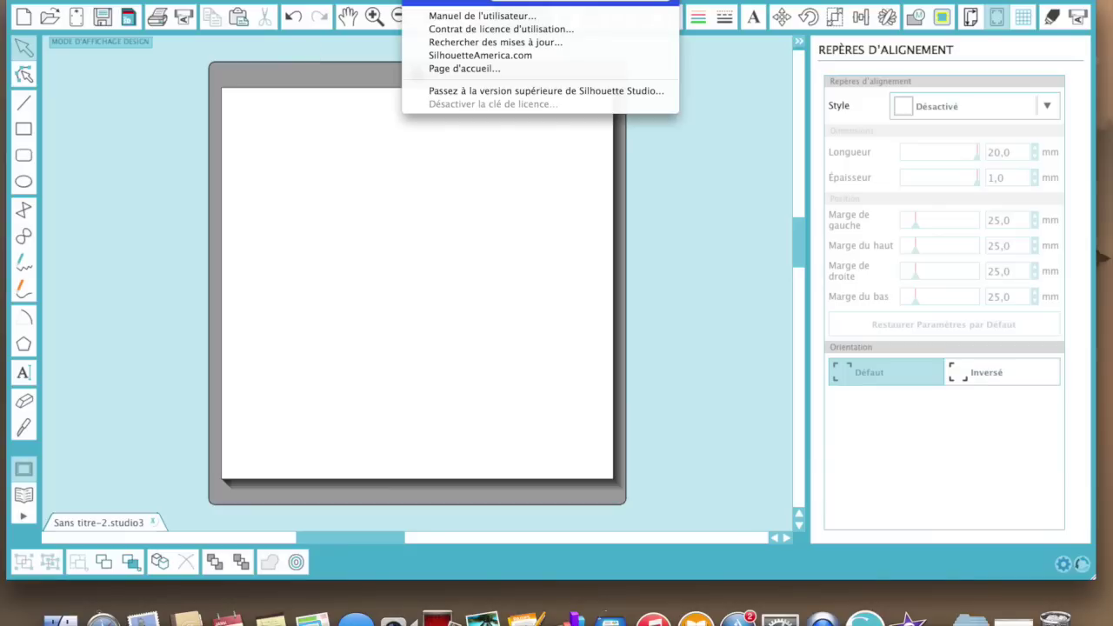
left_click(435, 16)
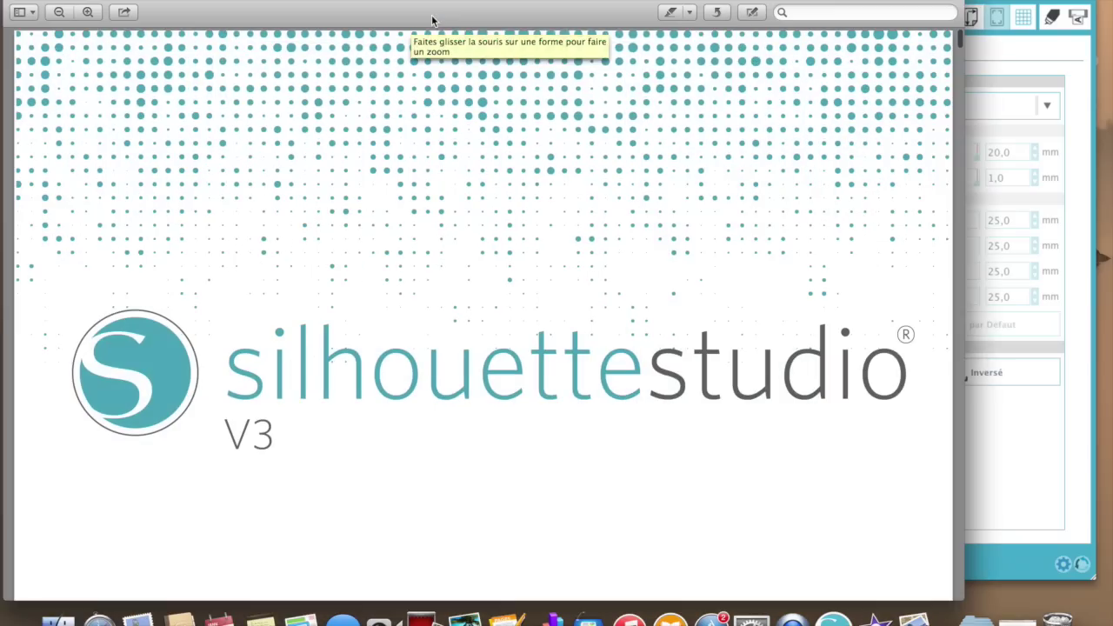
- Skim the user manual from its table of contents through the troubleshooting section and back, and close it
scroll(461, 314, "down", 10)
scroll(461, 314, "down", 10)
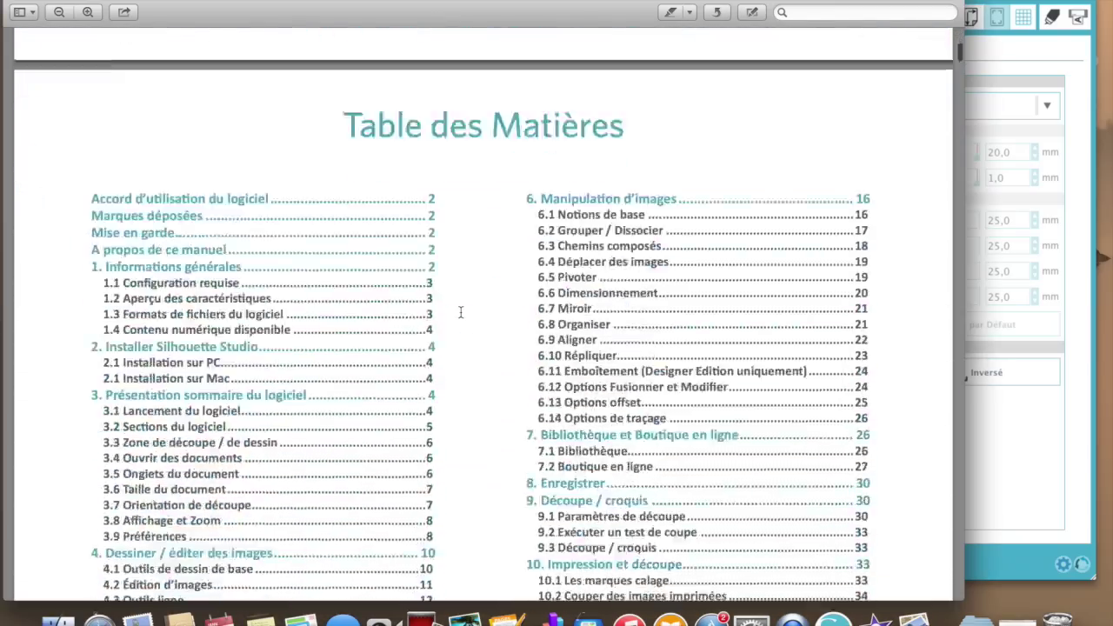
scroll(461, 314, "down", 15)
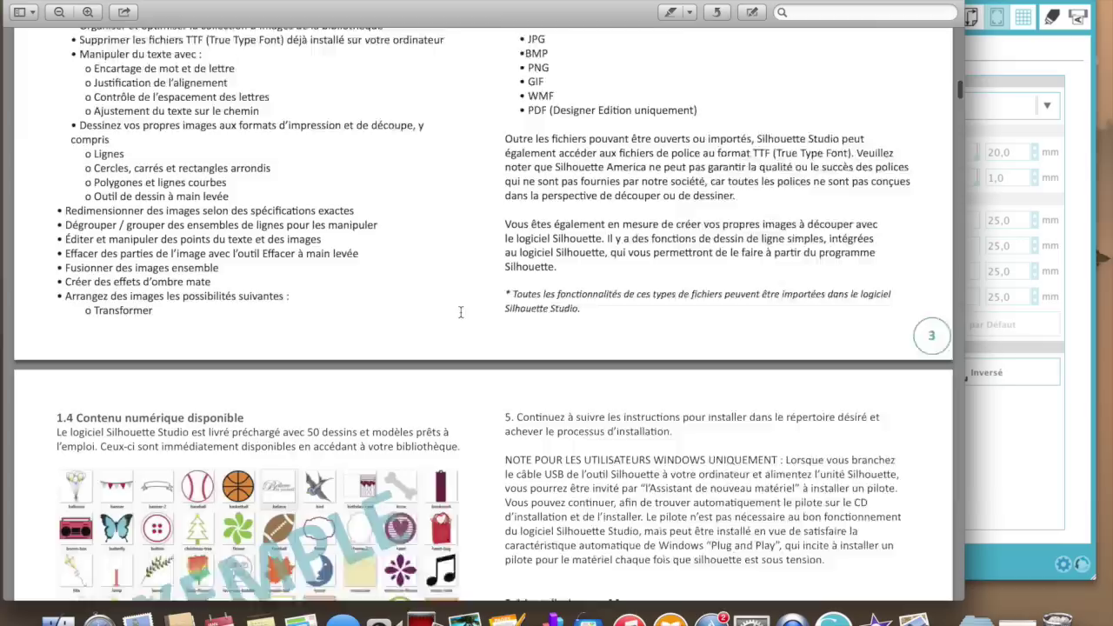
scroll(461, 312, "down", 20)
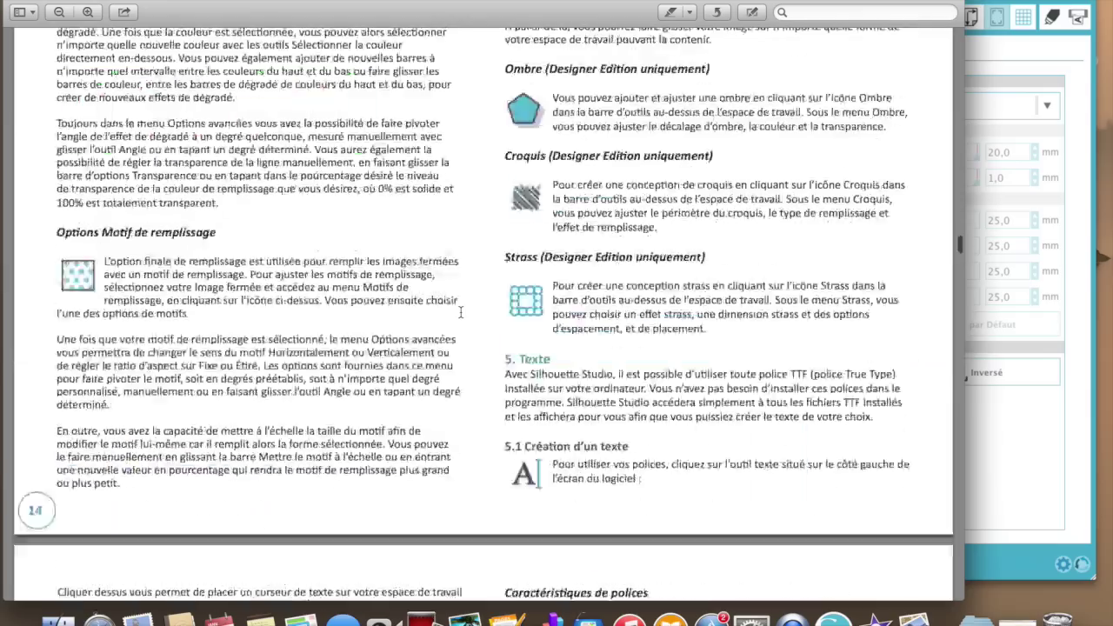
scroll(461, 314, "up", 20)
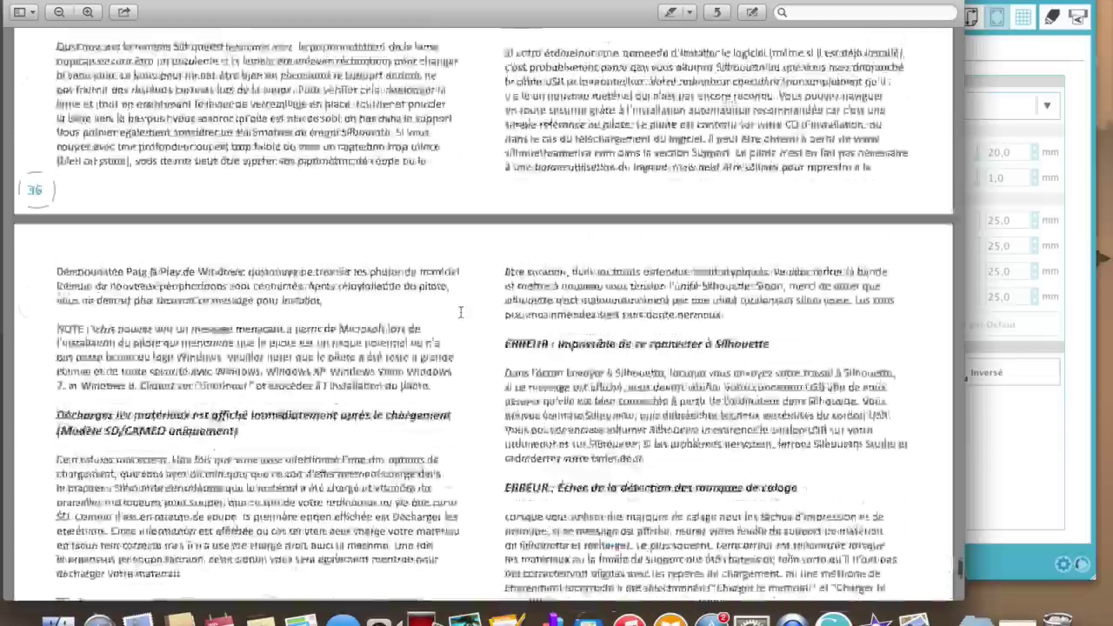
scroll(457, 383, "up", 20)
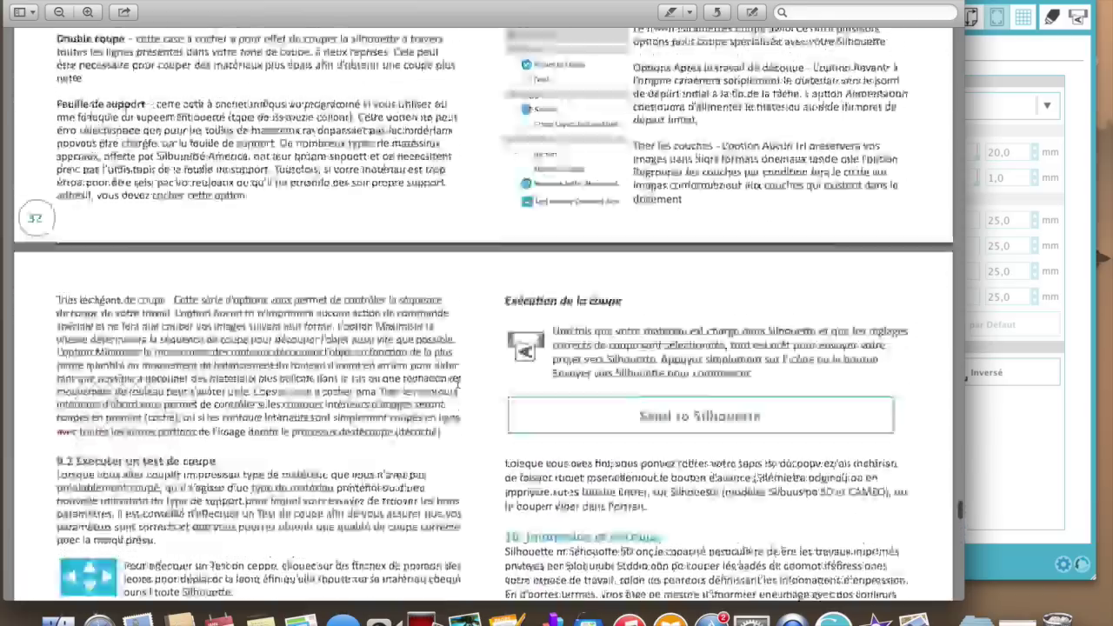
scroll(453, 401, "up", 15)
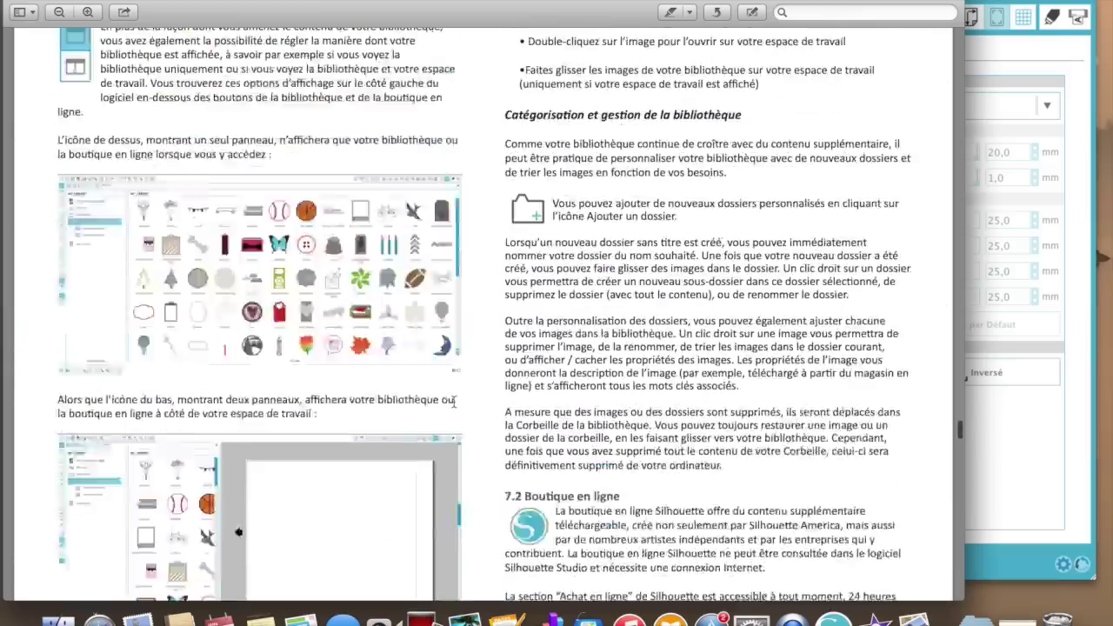
scroll(453, 401, "up", 20)
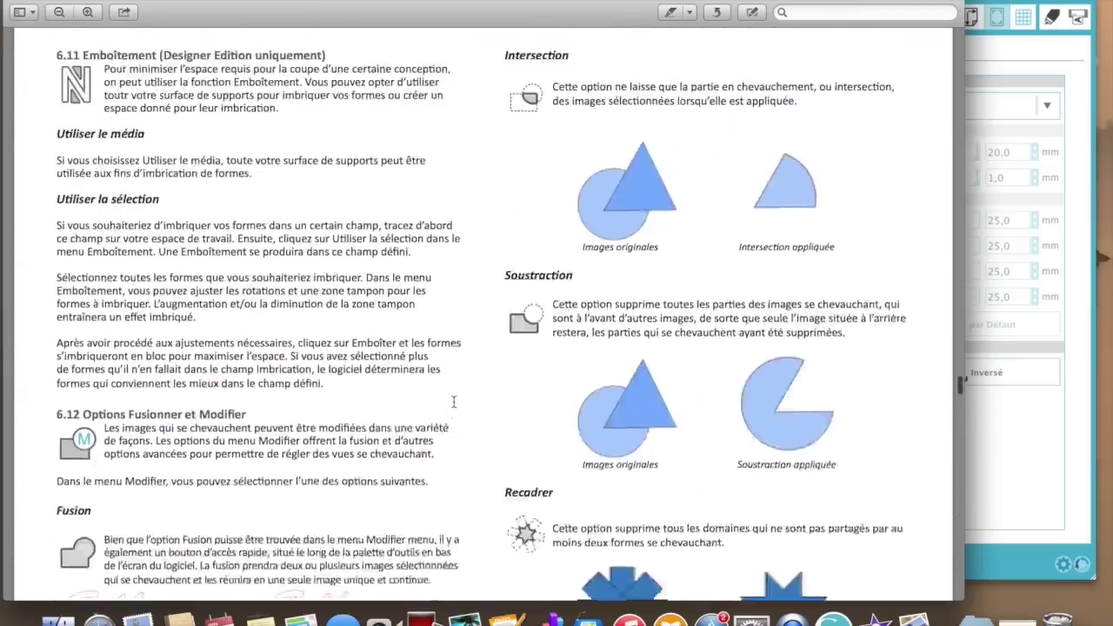
scroll(453, 401, "up", 15)
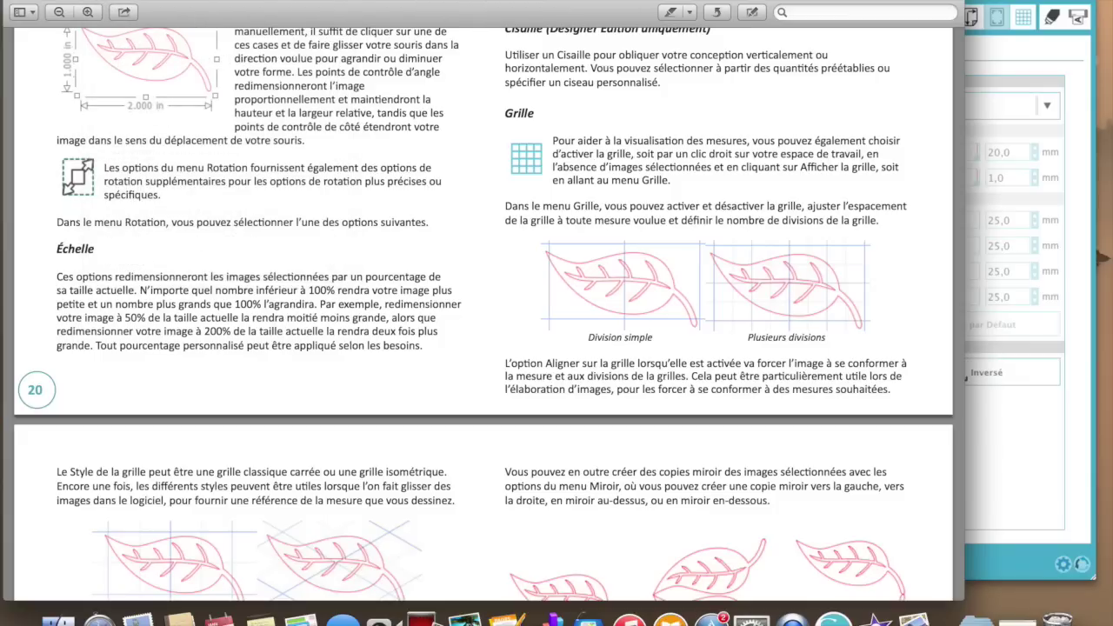
scroll(164, 143, "up", 20)
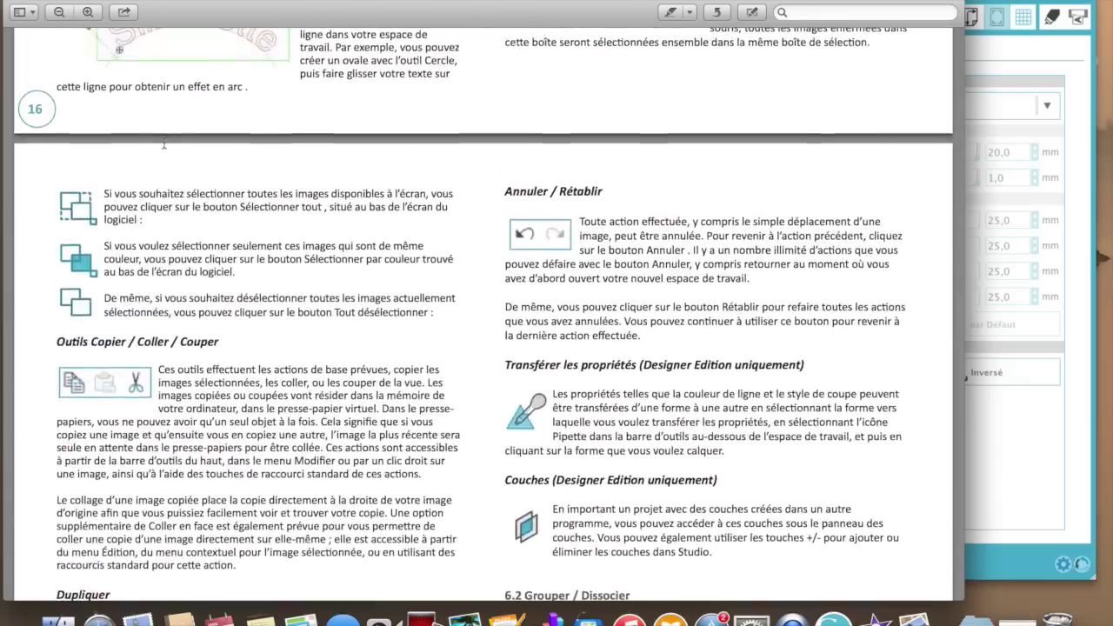
scroll(163, 143, "up", 15)
scroll(164, 143, "up", 20)
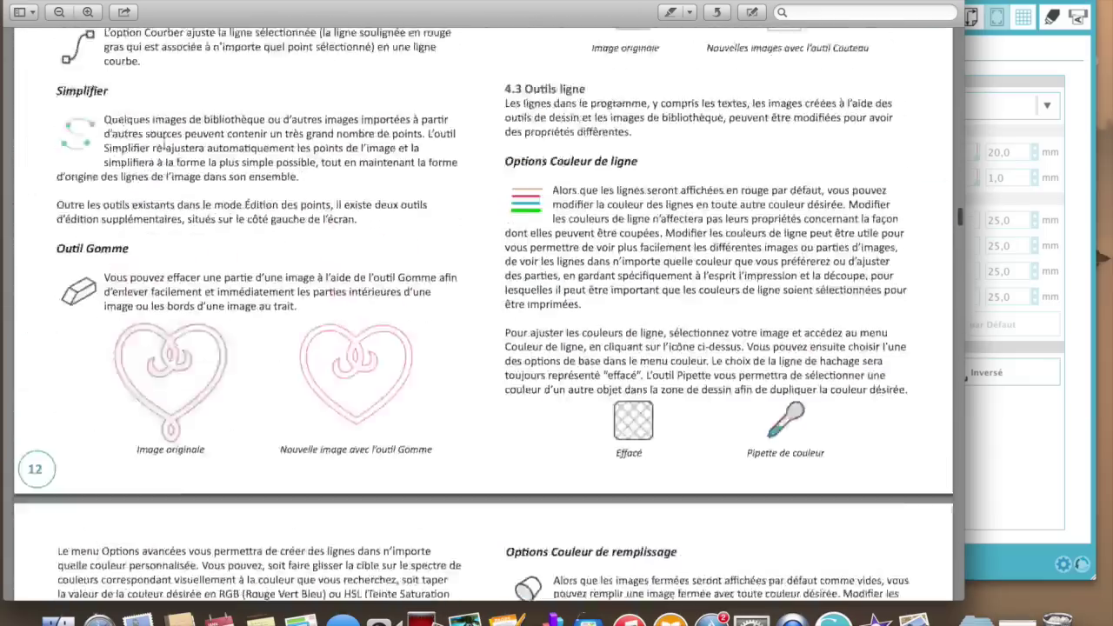
scroll(163, 145, "up", 20)
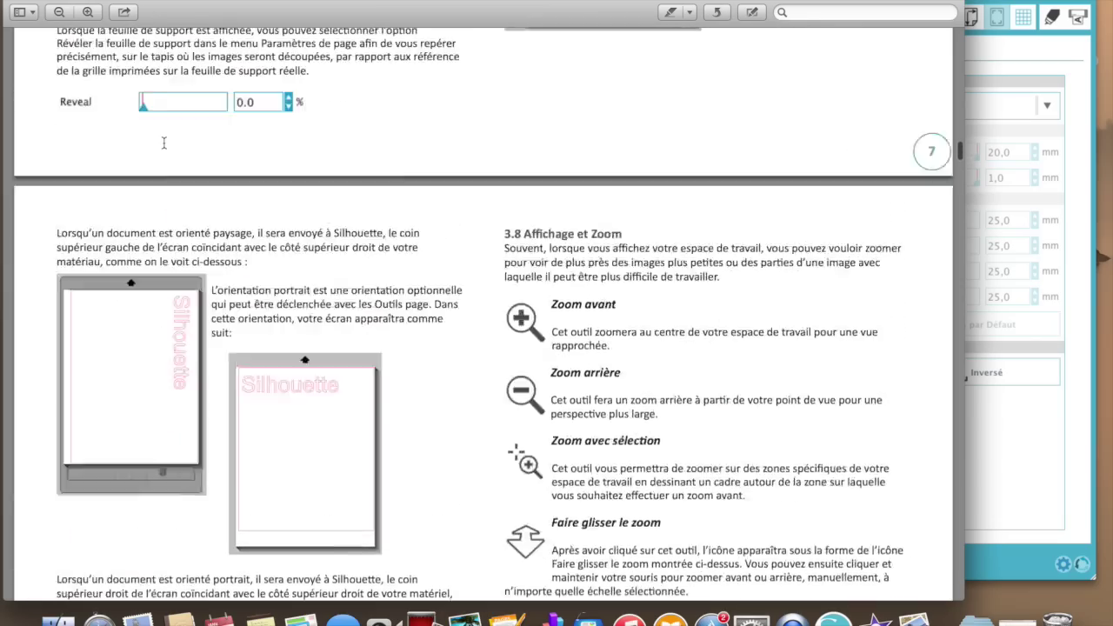
scroll(163, 143, "up", 20)
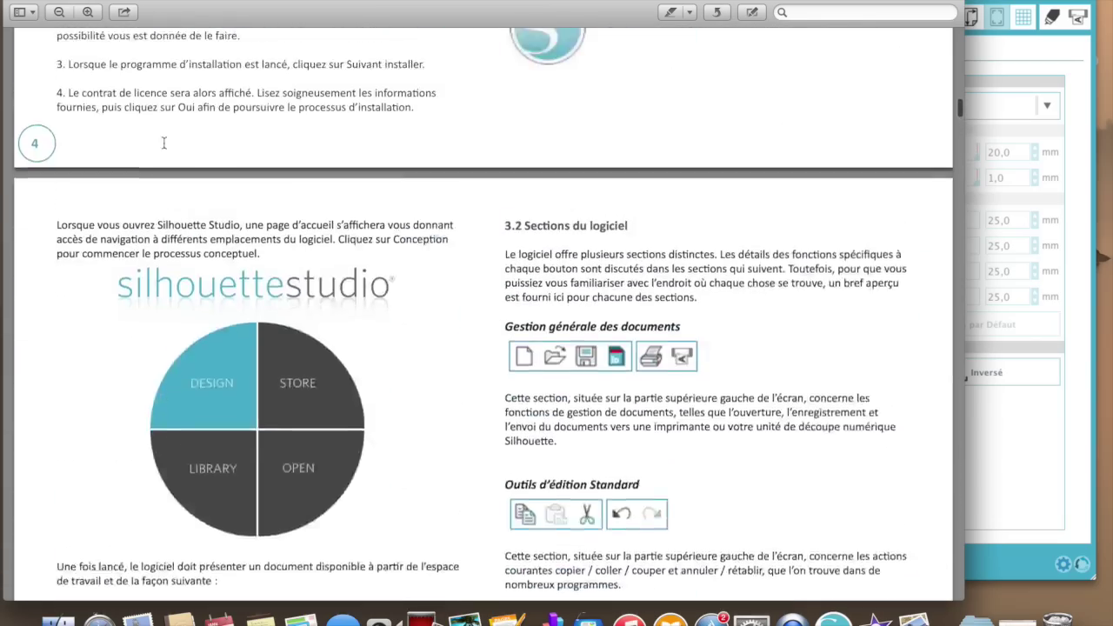
scroll(164, 142, "up", 20)
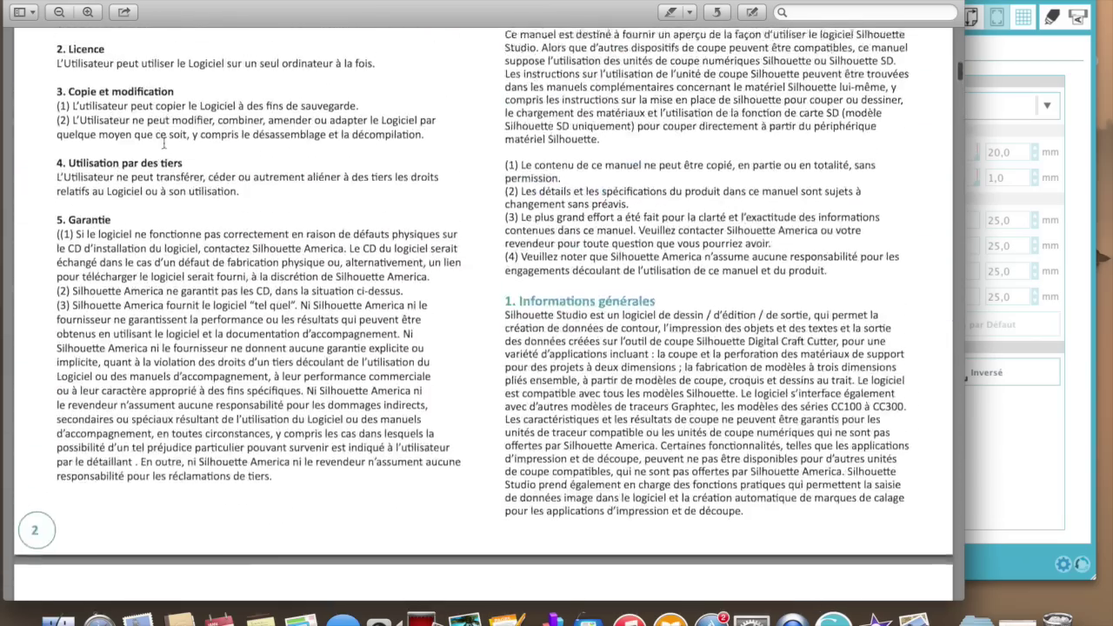
scroll(163, 143, "up", 3)
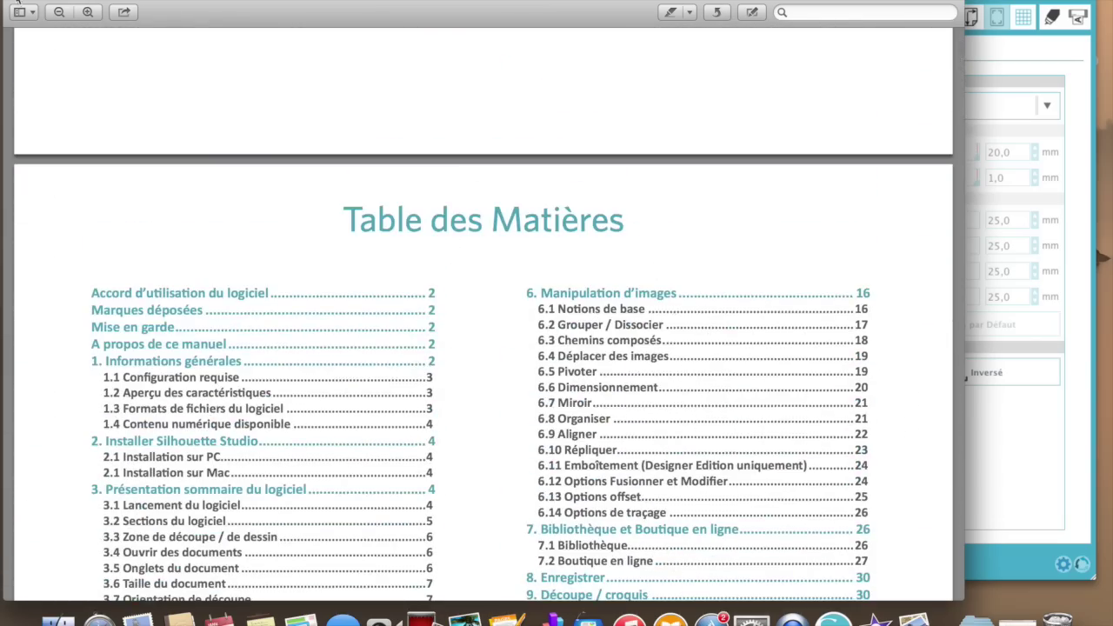
left_click(17, 2)
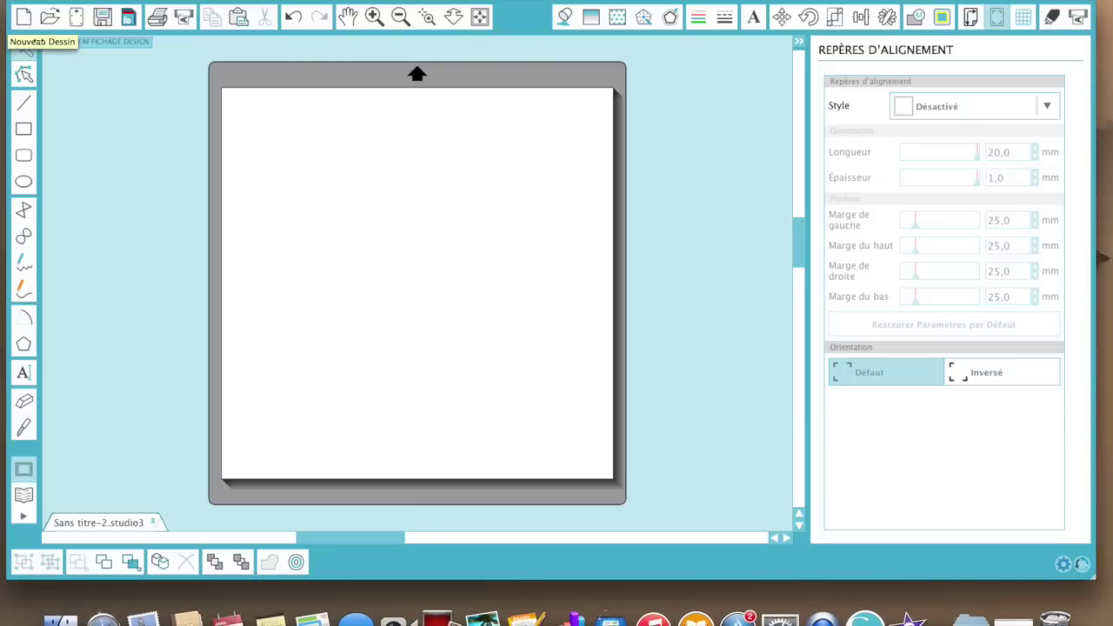
- Create a new blank drawing and close that extra document again
left_click(31, 12)
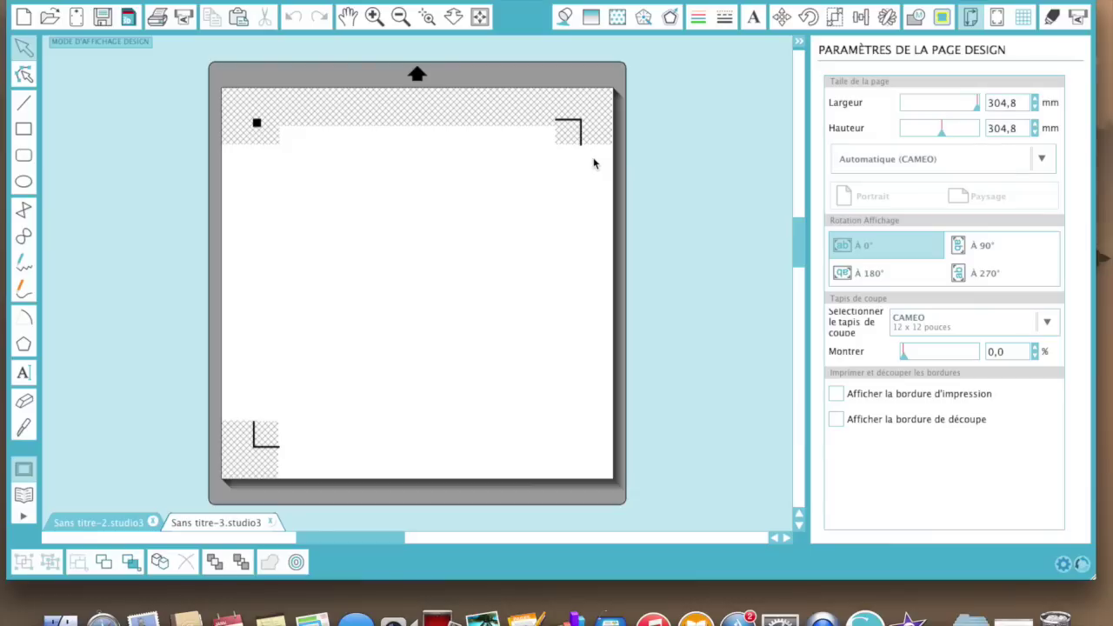
left_click(270, 519)
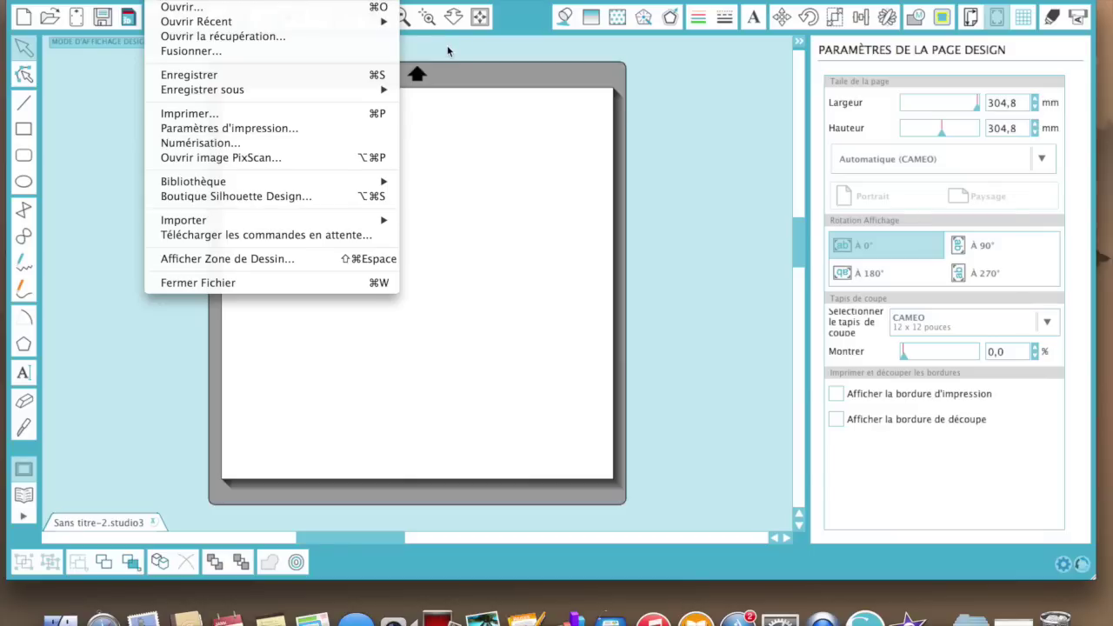
left_click(96, 150)
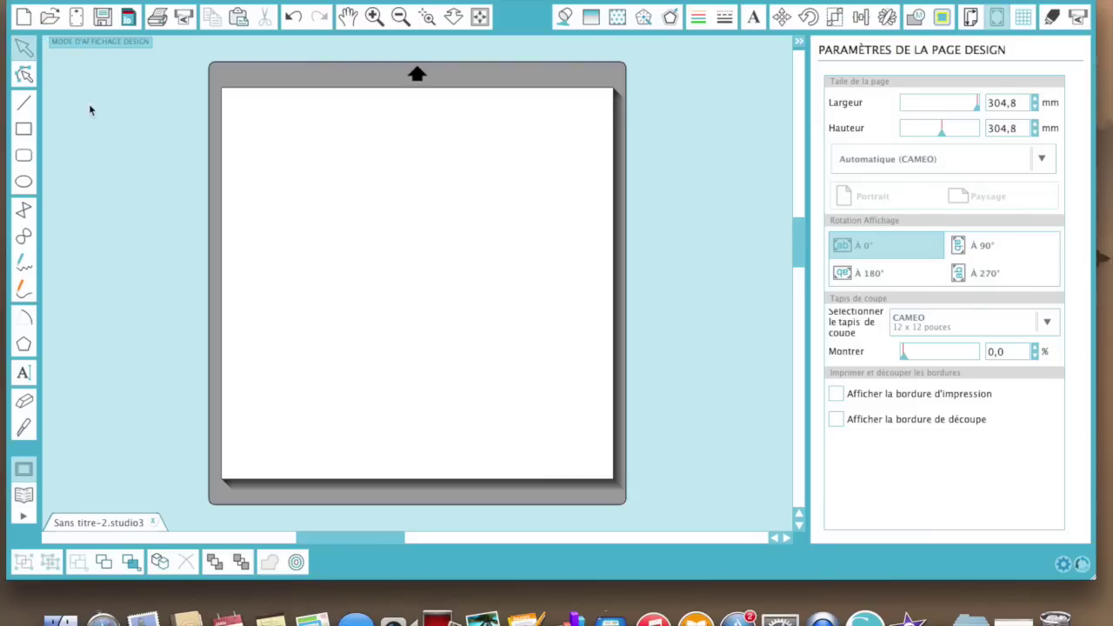
- Look at the files available to open in the Bureau folder, cancel, and view the recently opened files
left_click(51, 17)
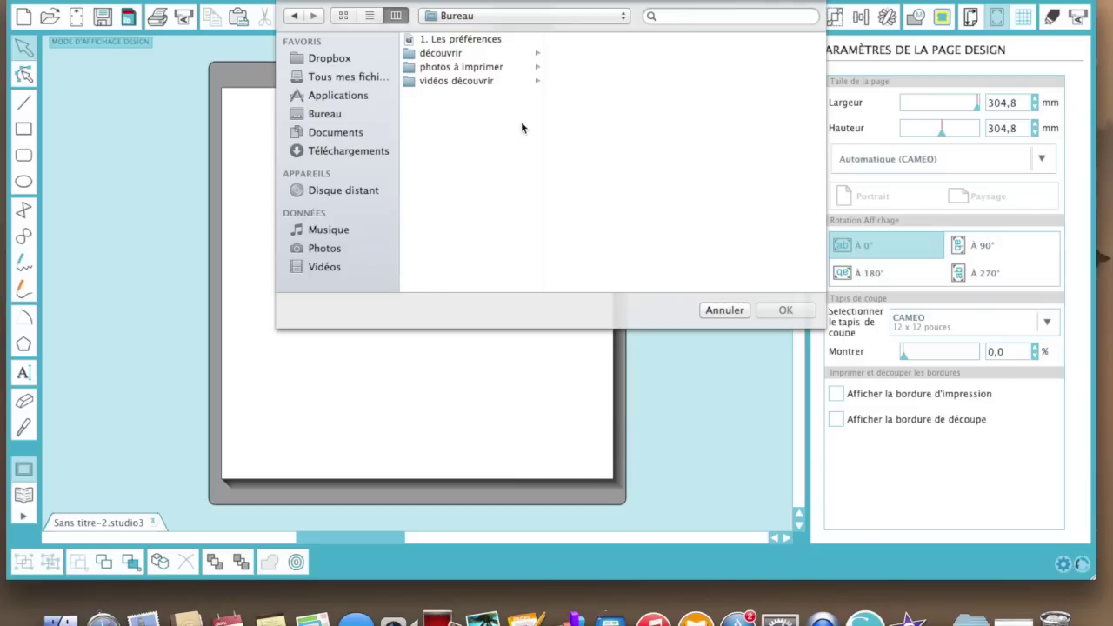
left_click(725, 311)
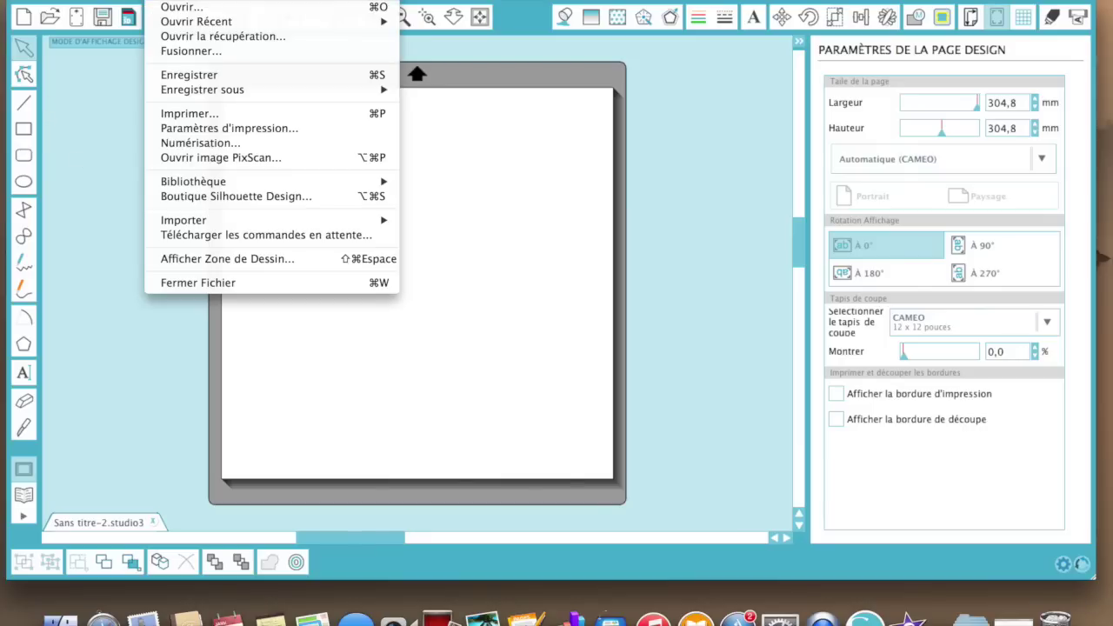
mouse_move(173, 25)
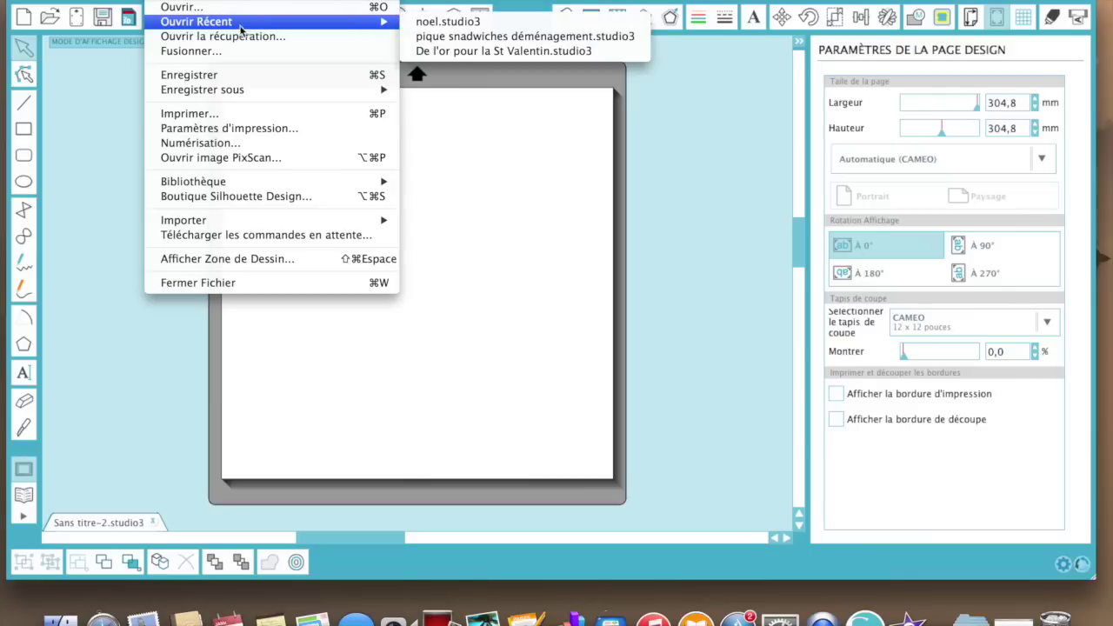
left_click(125, 112)
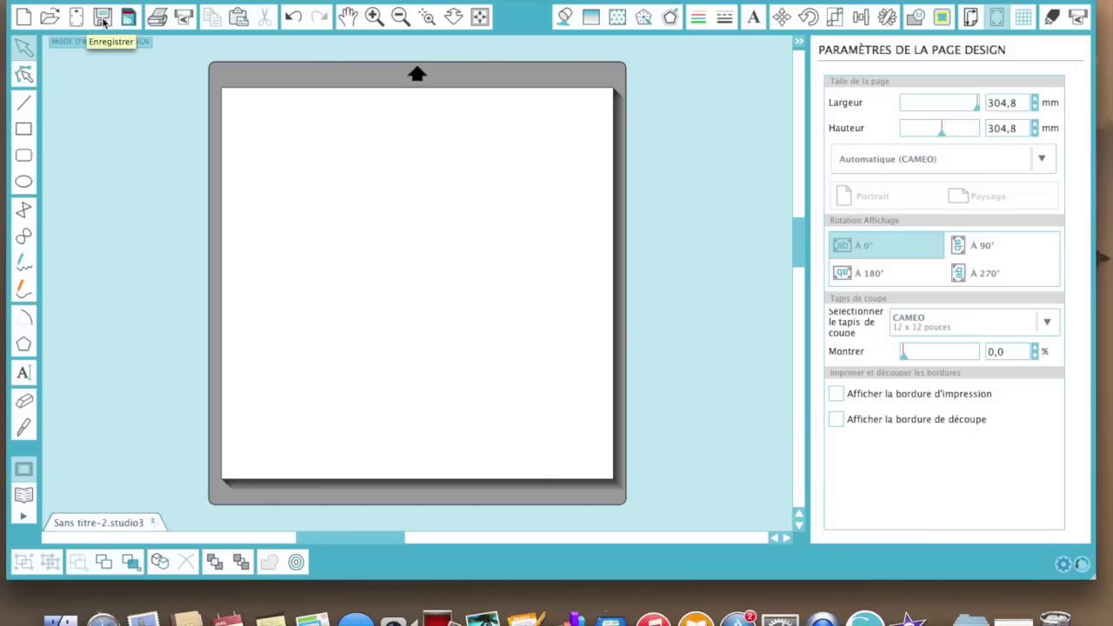
- Review the save locations offered for the current document, keep Bureau, and cancel without saving
left_click(102, 20)
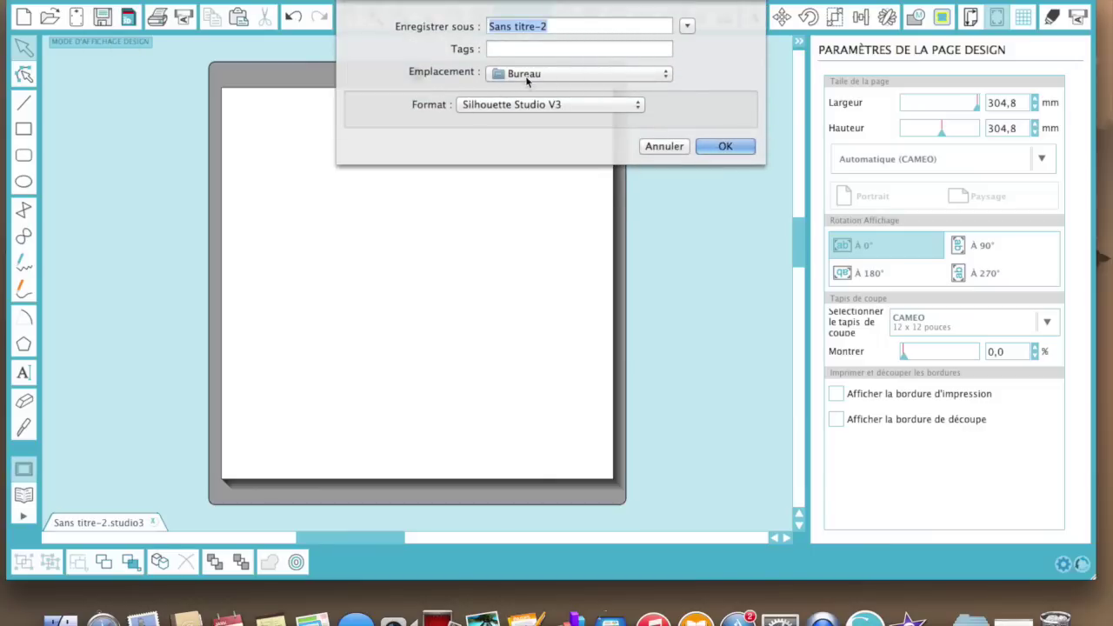
left_click(536, 74)
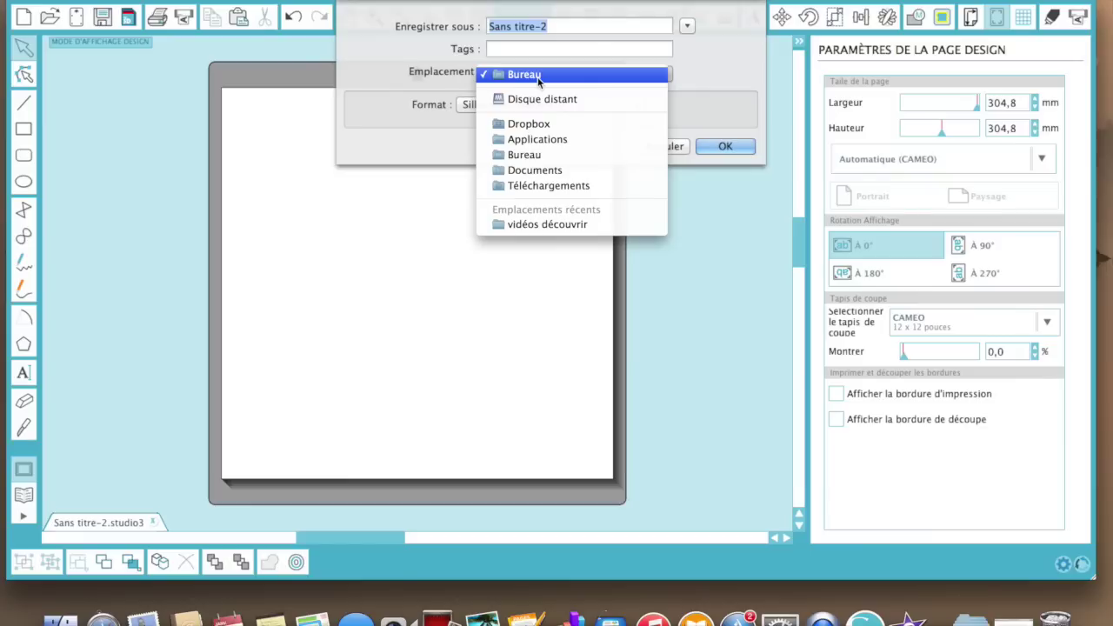
left_click(538, 77)
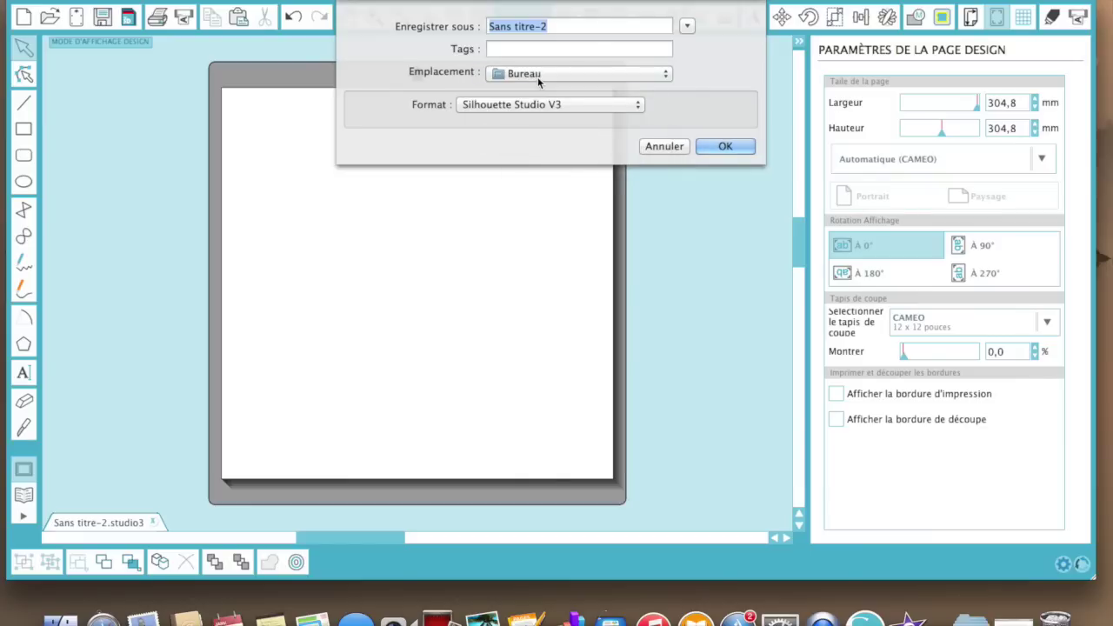
left_click(671, 147)
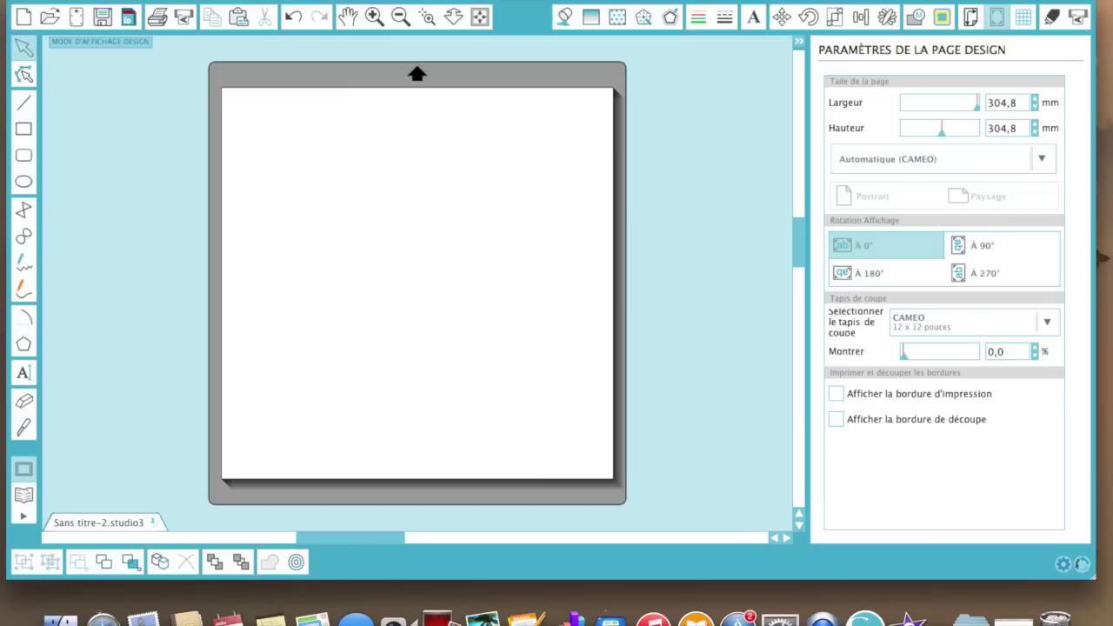
- Look over the Save As variants, including saving to the library and to an SD card
left_click(170, 0)
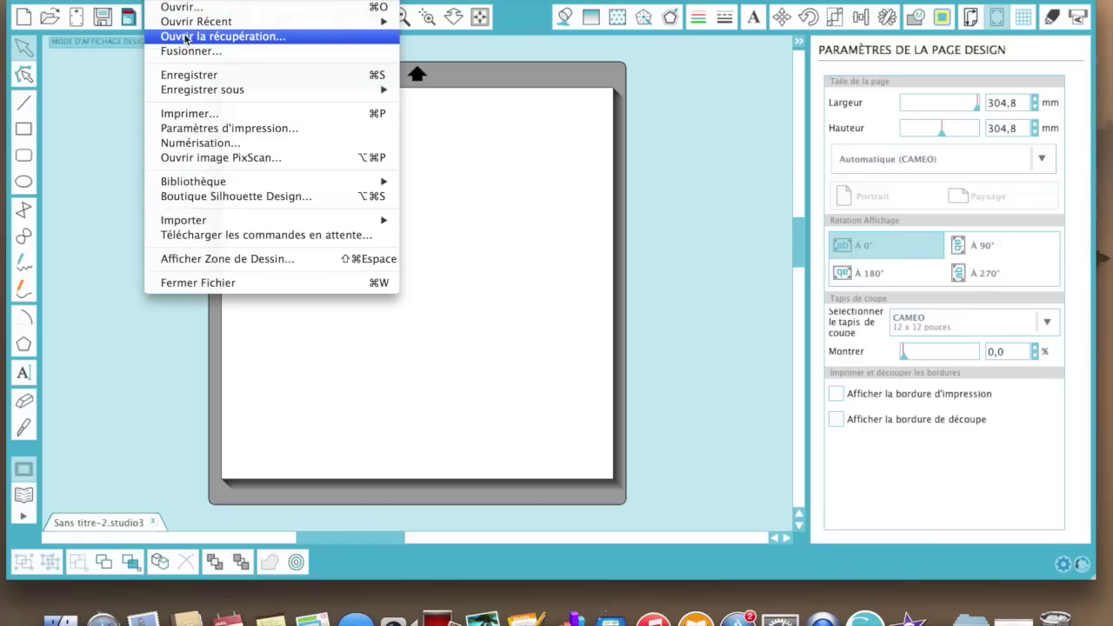
mouse_move(187, 95)
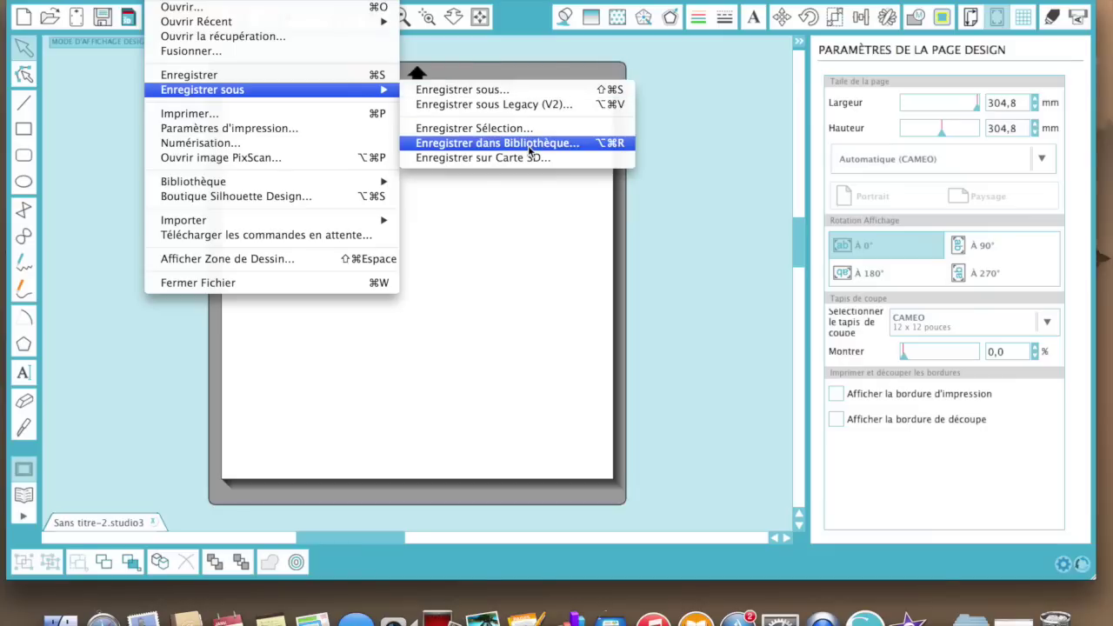
left_click(171, 347)
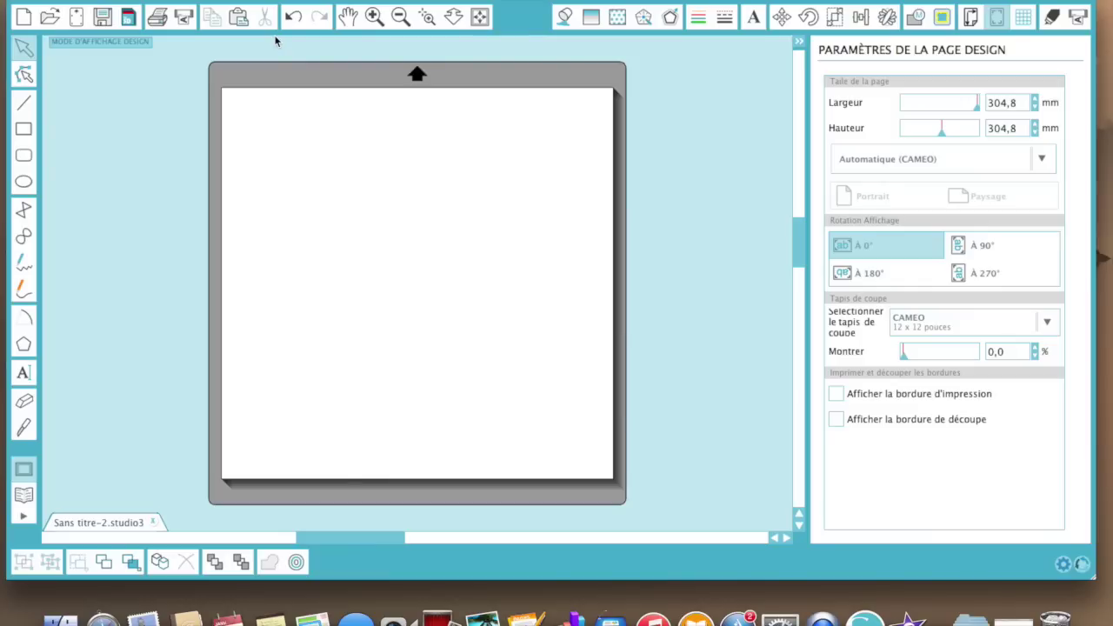
- Draw a rectangle about 95 mm wide and 108 mm high in the page's upper-left area and select it
left_click(24, 130)
left_click_drag(284, 133, 406, 272)
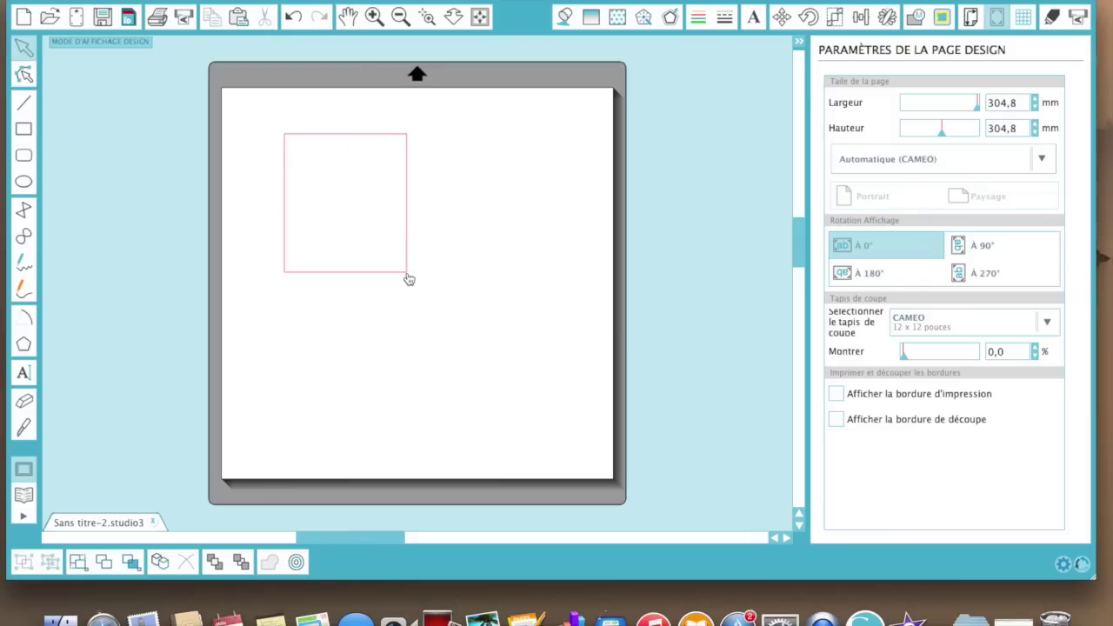
left_click(380, 277)
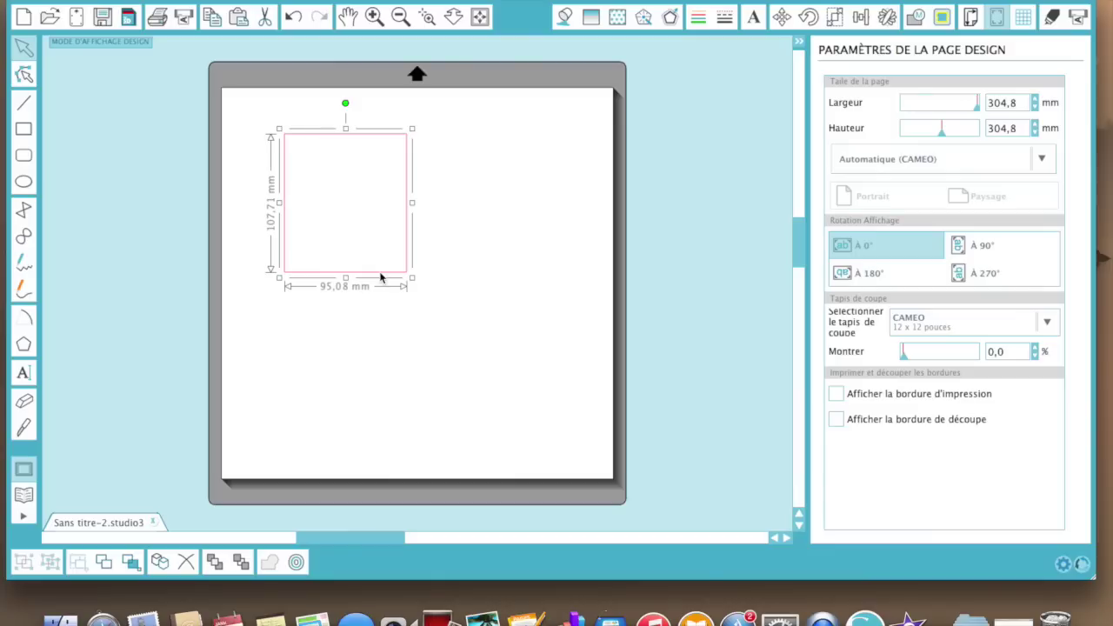
- Paste a copy of the rectangle, cut that copy, and check the Coller Devant command among the editing commands
left_click(241, 22)
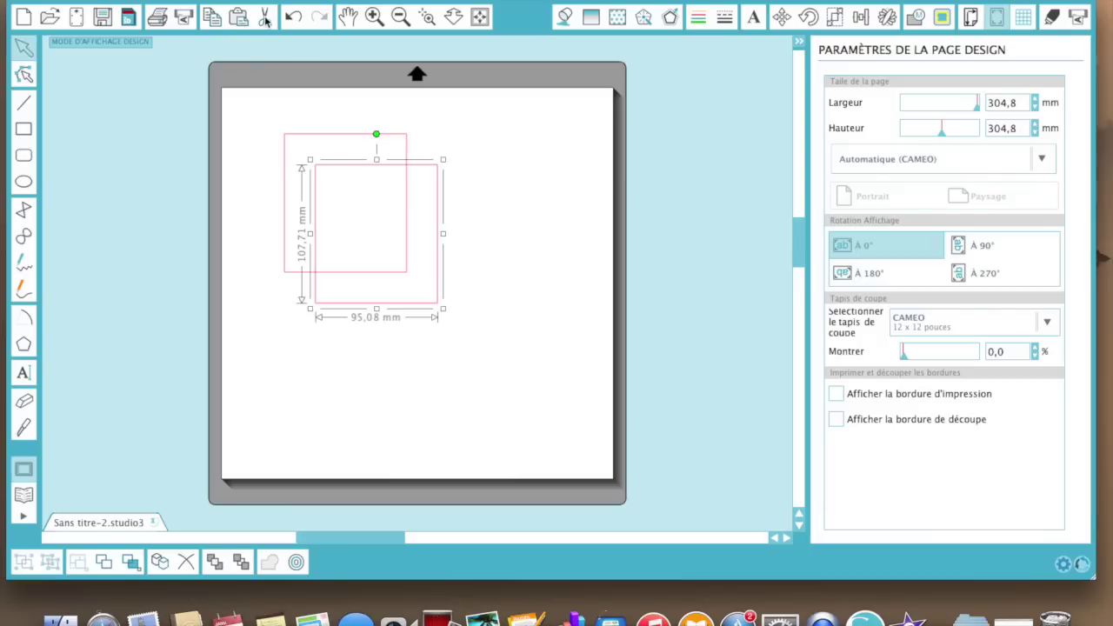
left_click(265, 17)
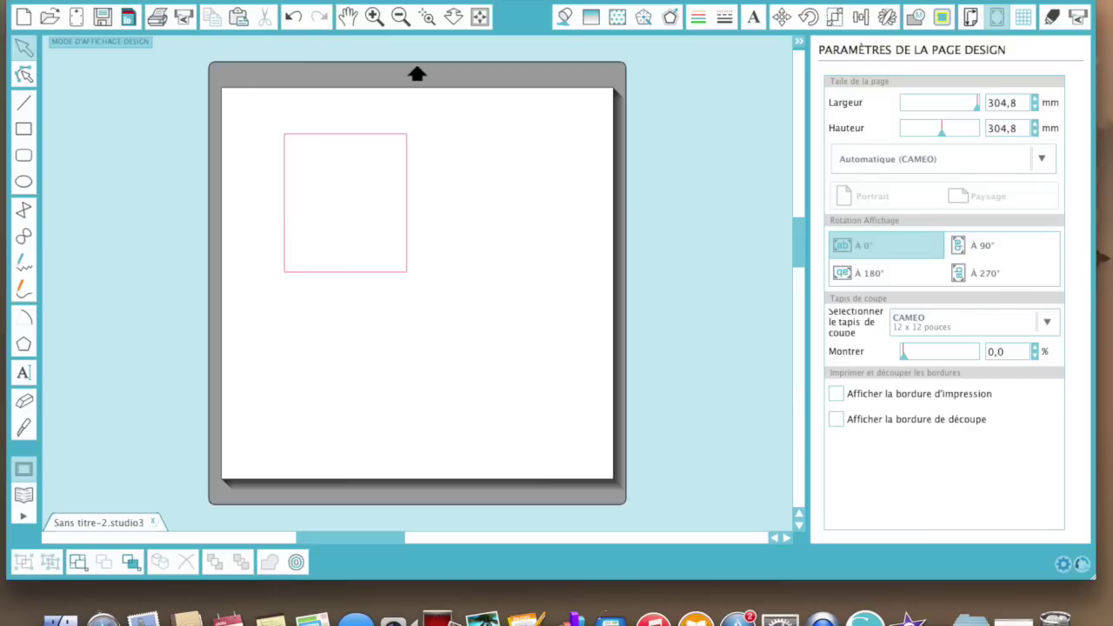
left_click(216, 0)
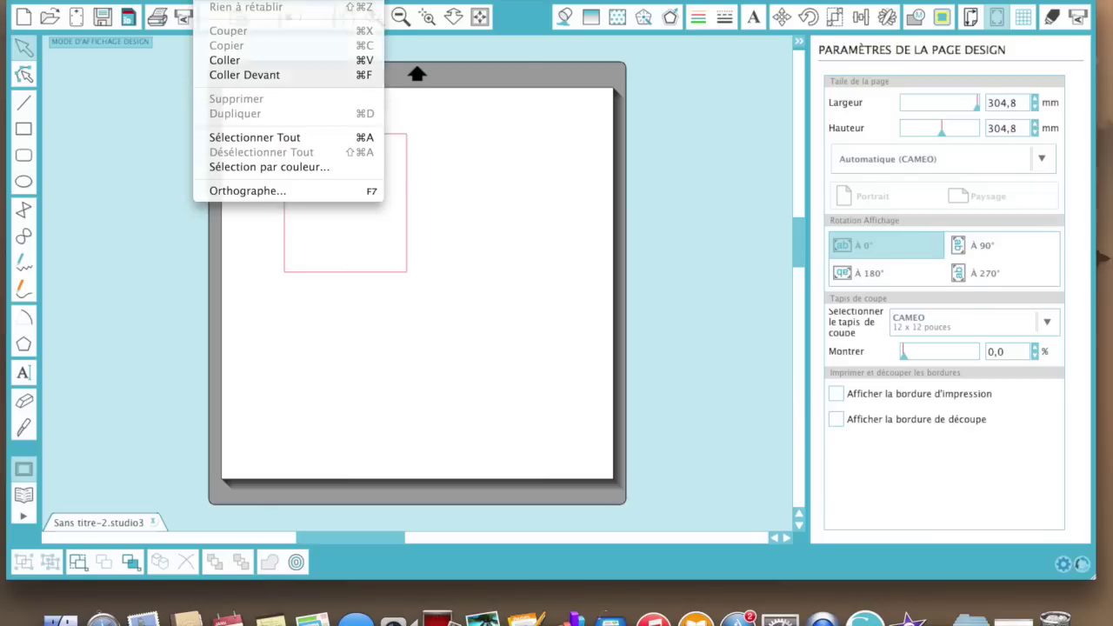
left_click(252, 75)
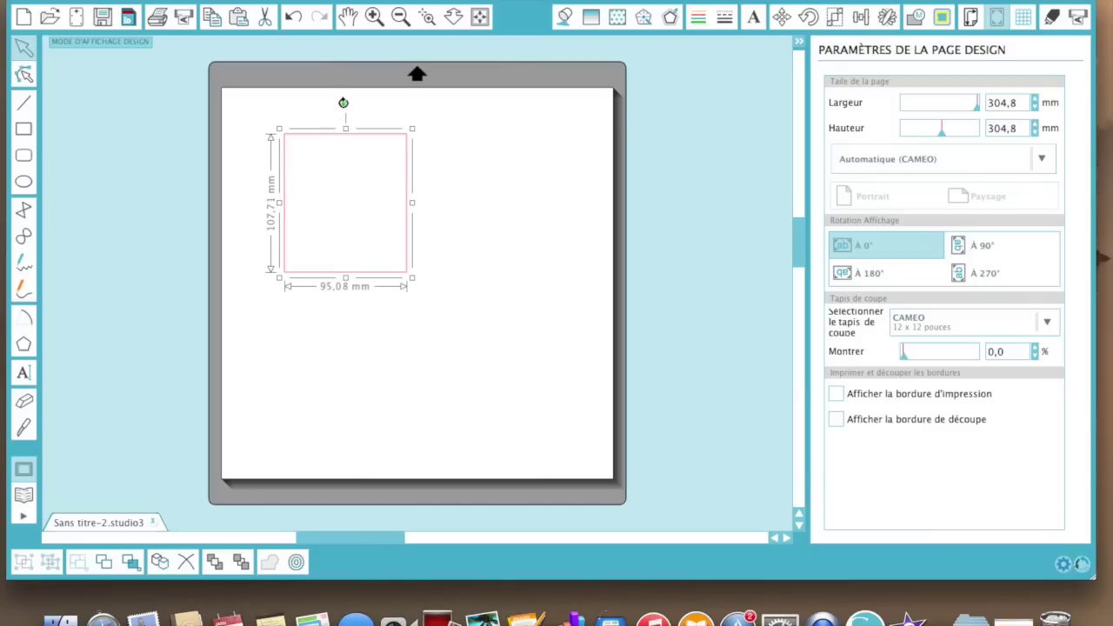
- Tilt the rectangle very slightly counterclockwise and enlarge it proportionally to about 102 mm wide and 115 mm high
left_click(342, 106)
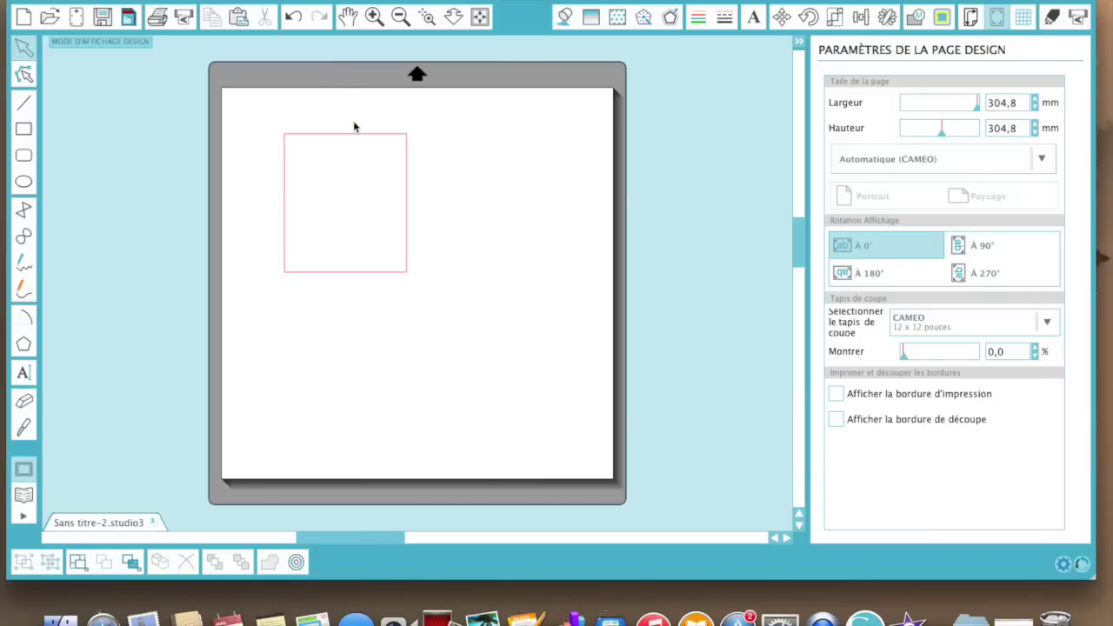
left_click(351, 135)
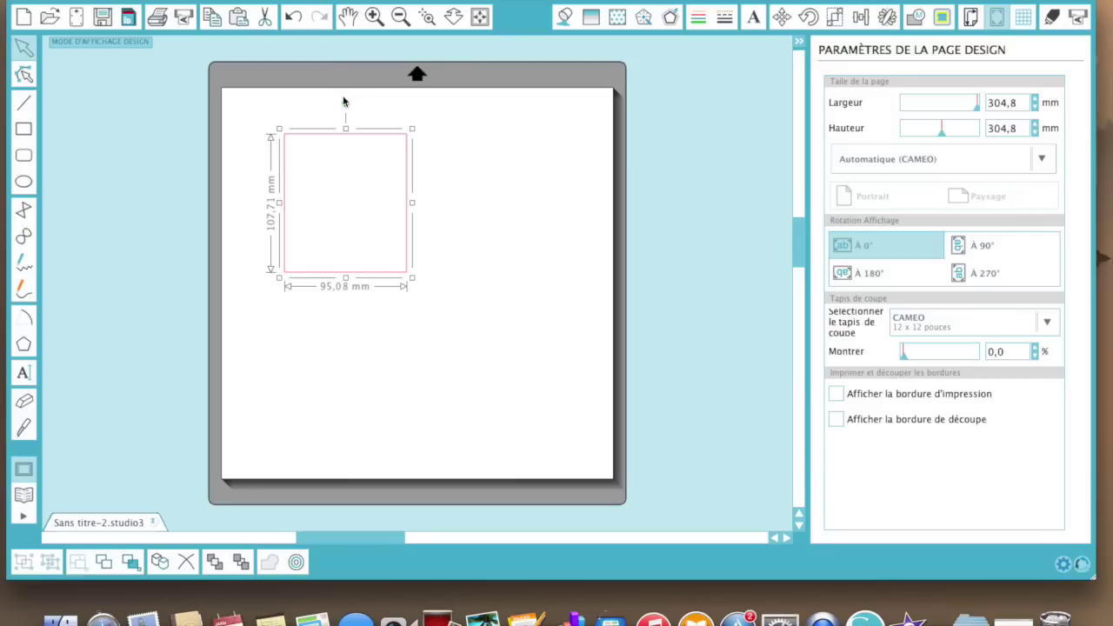
mouse_move(345, 101)
left_mouse_down()
mouse_move(462, 119)
mouse_move(383, 298)
mouse_move(292, 304)
mouse_move(318, 60)
mouse_move(387, 89)
mouse_move(343, 99)
left_mouse_up()
left_click_drag(279, 277, 280, 299)
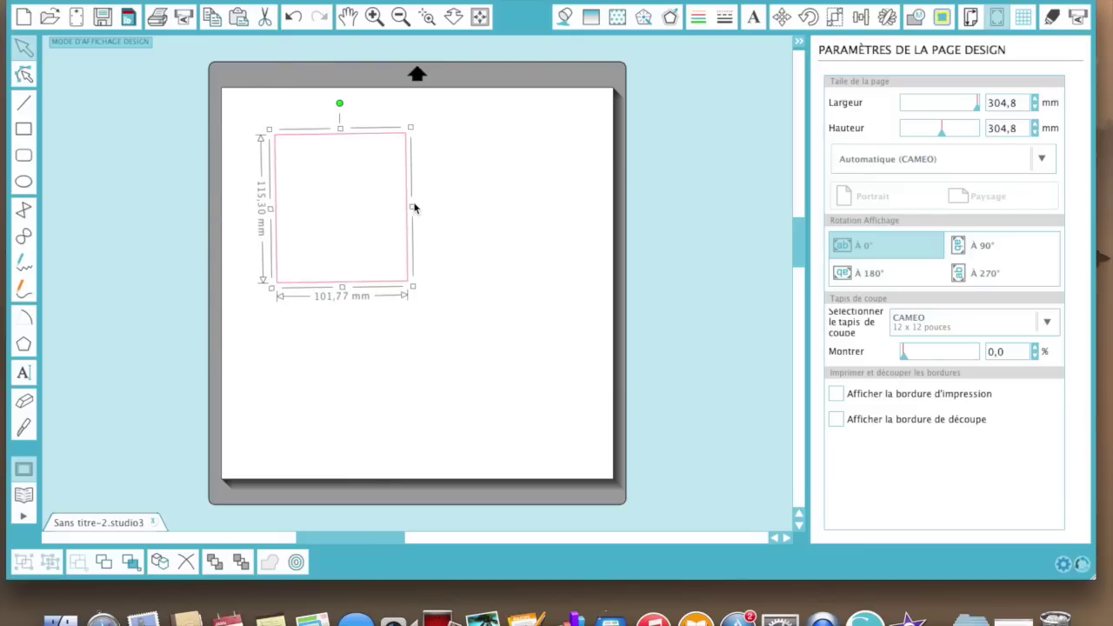
- Narrow the rectangle to about 55 mm wide and shorten it from its upper edge to about 98 mm high
left_click_drag(412, 207, 350, 211)
left_click(308, 126)
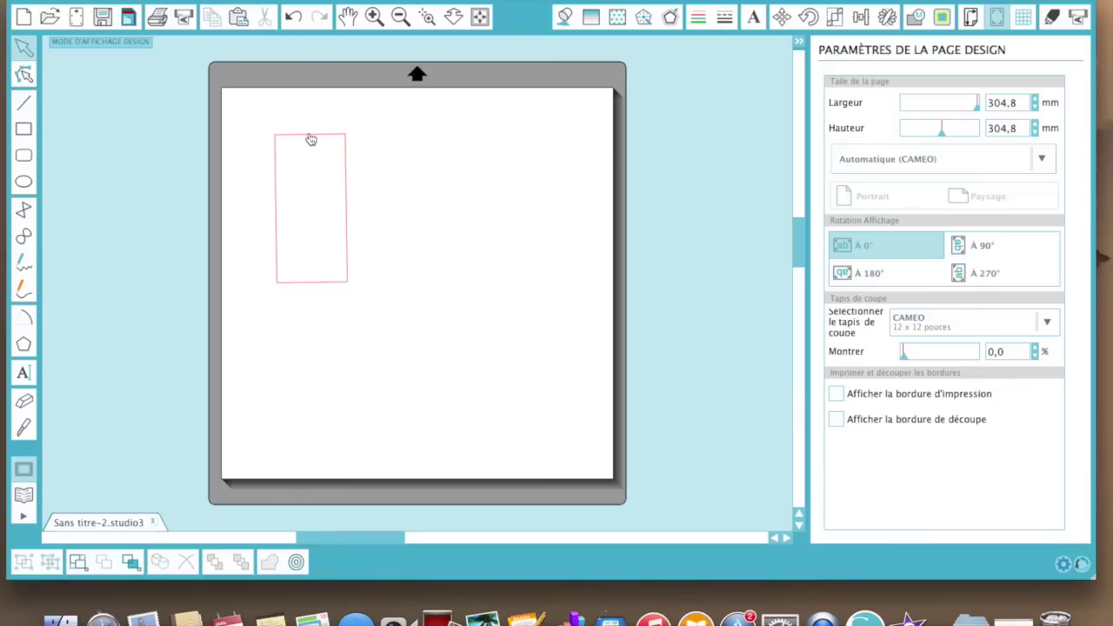
left_click(310, 136)
left_click_drag(310, 128, 309, 271)
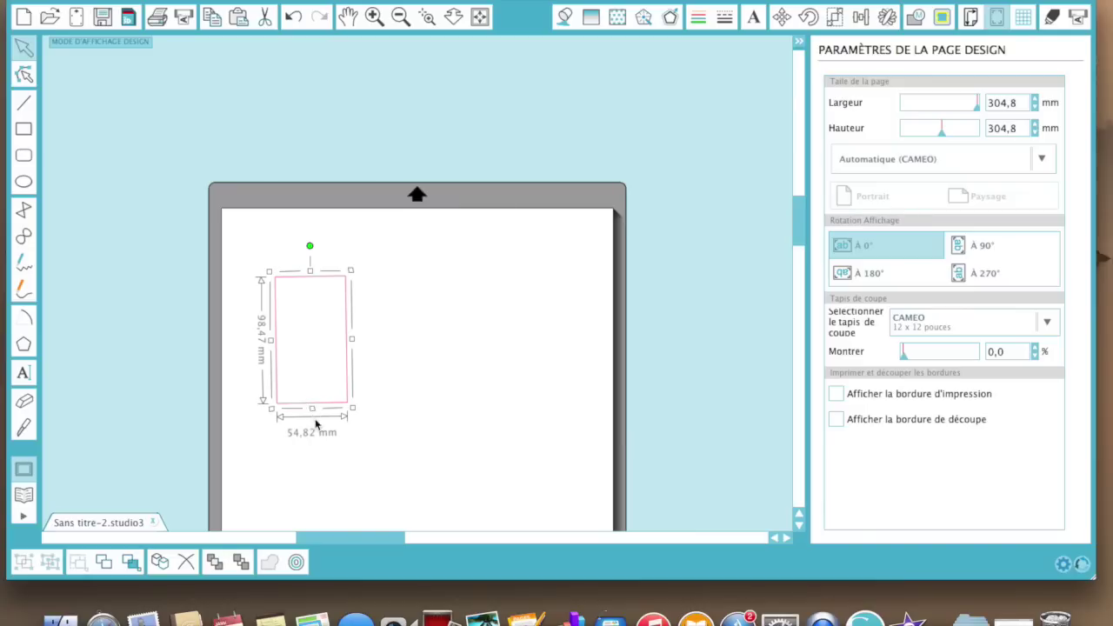
- Rotate the slightly tilted rectangle back upright and deselect it
left_click(311, 247)
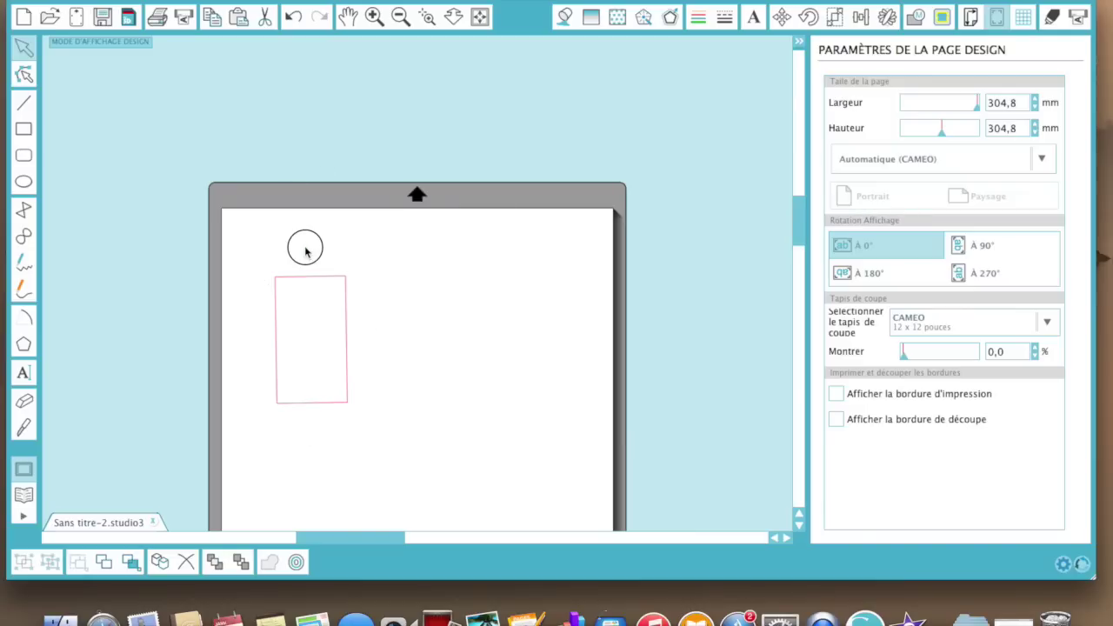
left_click(310, 280)
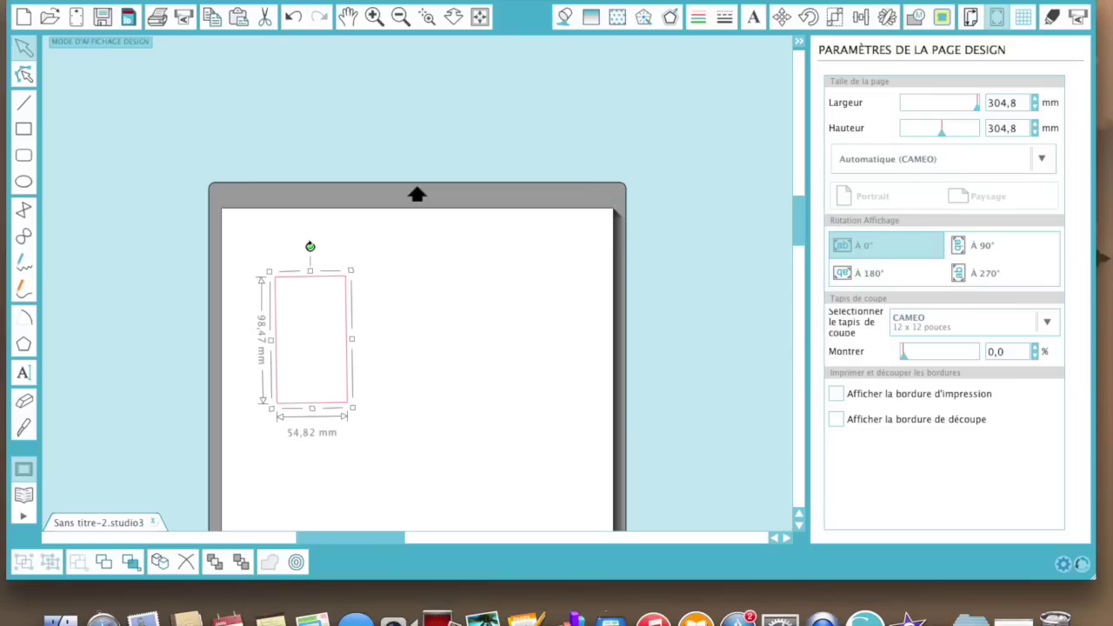
left_click_drag(311, 247, 306, 249)
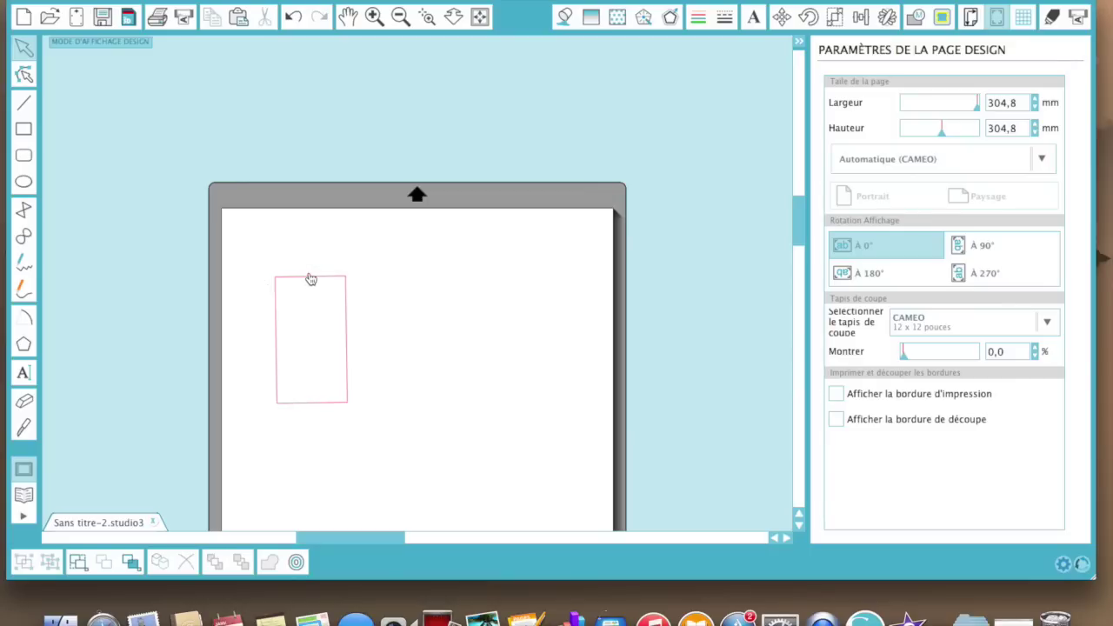
left_click(310, 278)
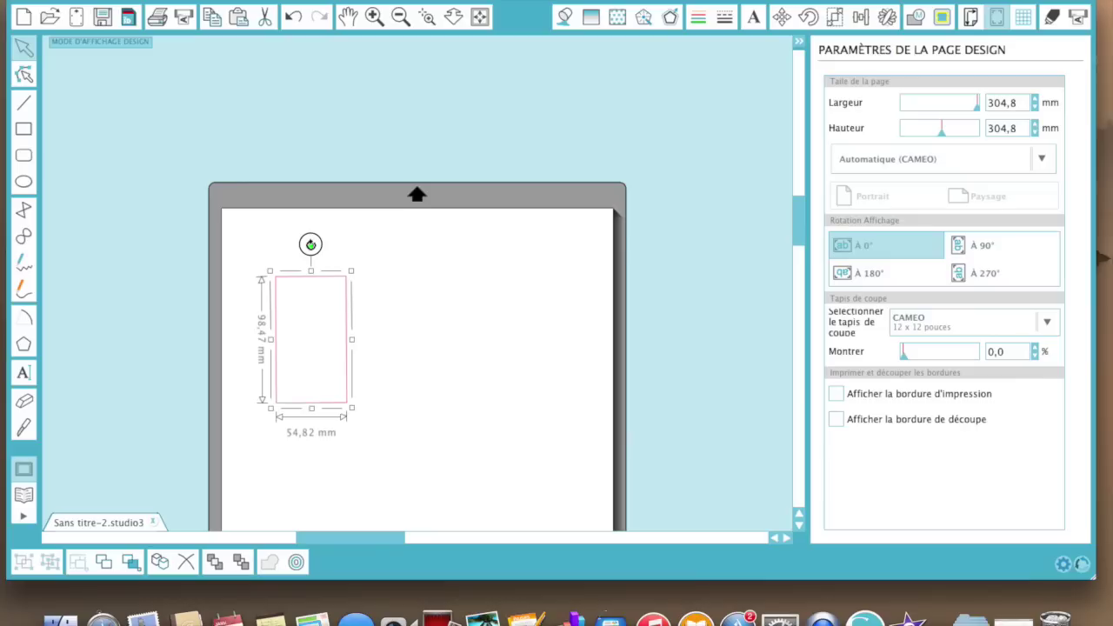
left_click(393, 270)
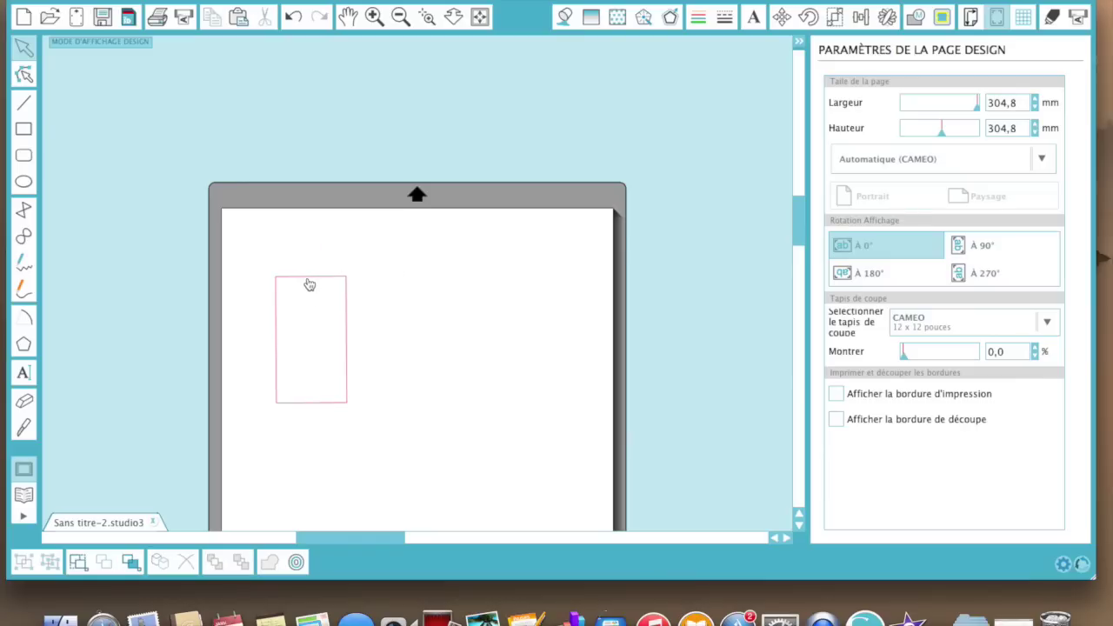
- Duplicate the rectangle and delete the duplicate
left_click(313, 278)
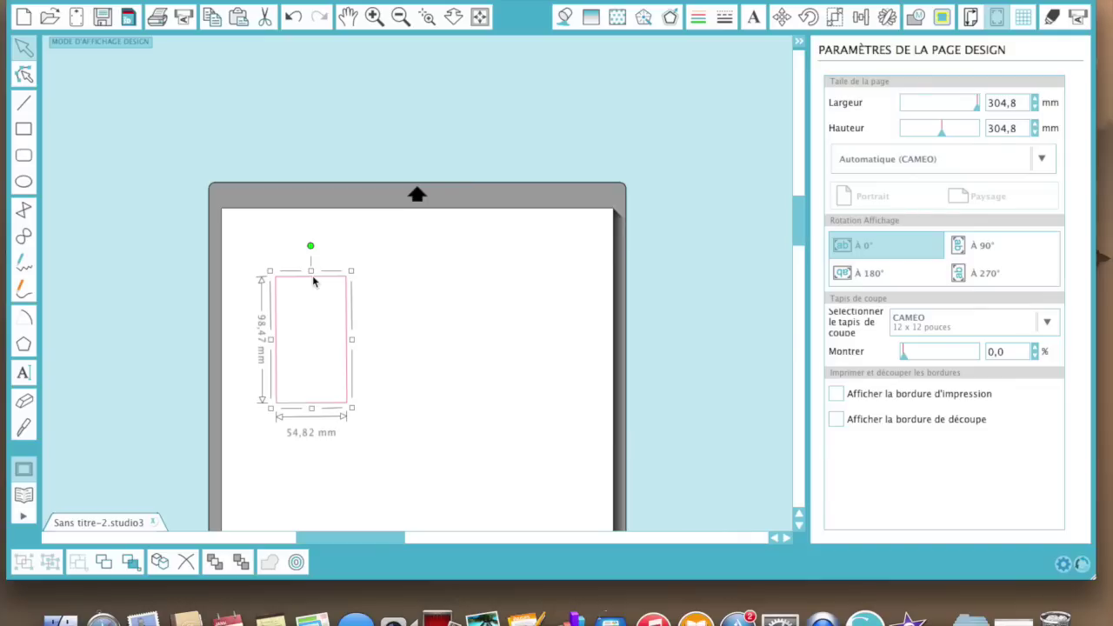
key("super+d")
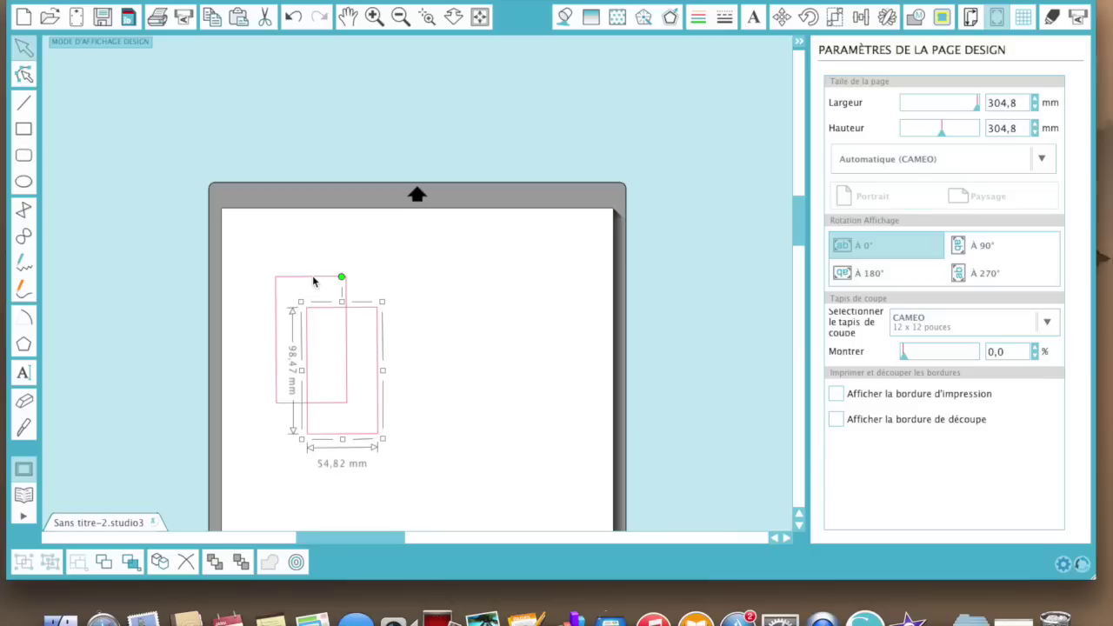
key("Delete")
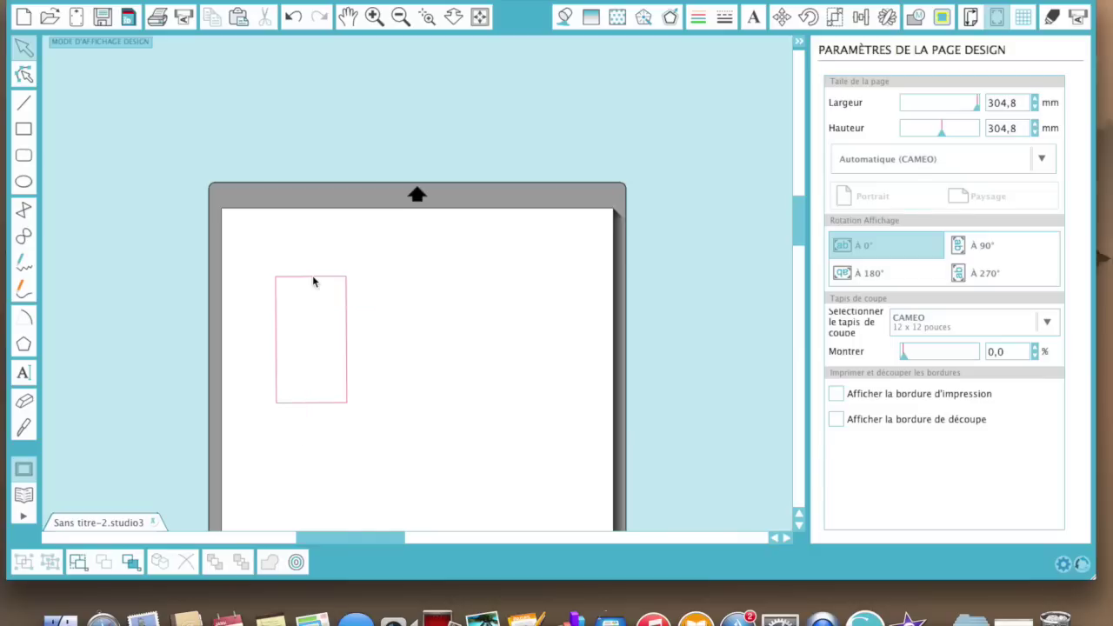
- Delete the rectangle and draw a rounded rectangle about 93 mm wide and 109 mm high in the page's upper-left area
left_click_drag(248, 236, 476, 493)
key("Delete")
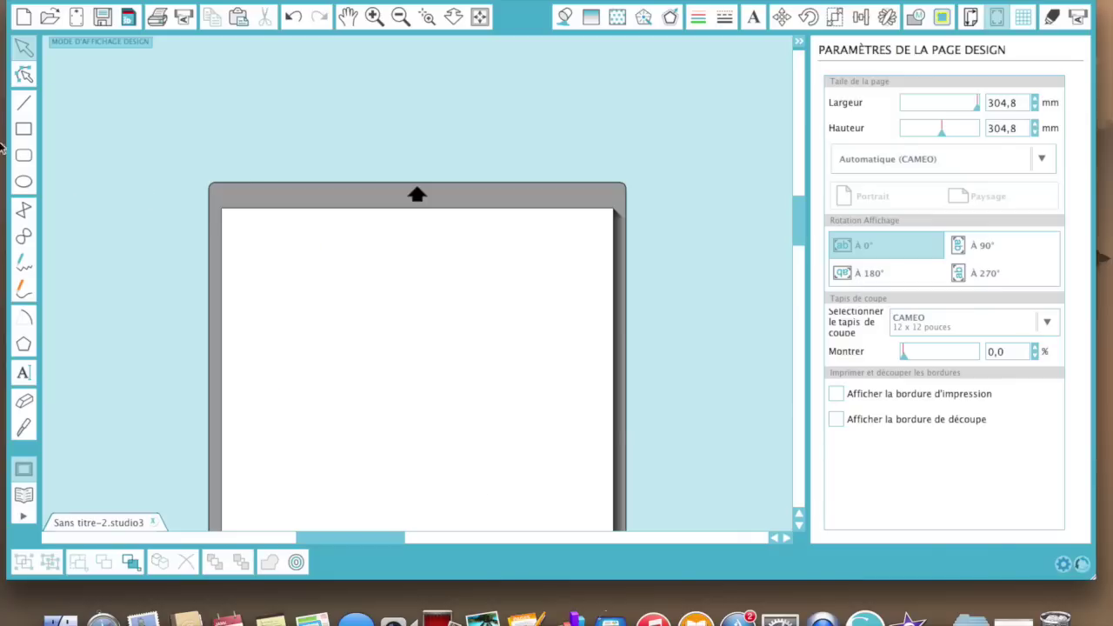
left_click(26, 156)
left_click_drag(293, 254, 413, 399)
left_click(403, 399)
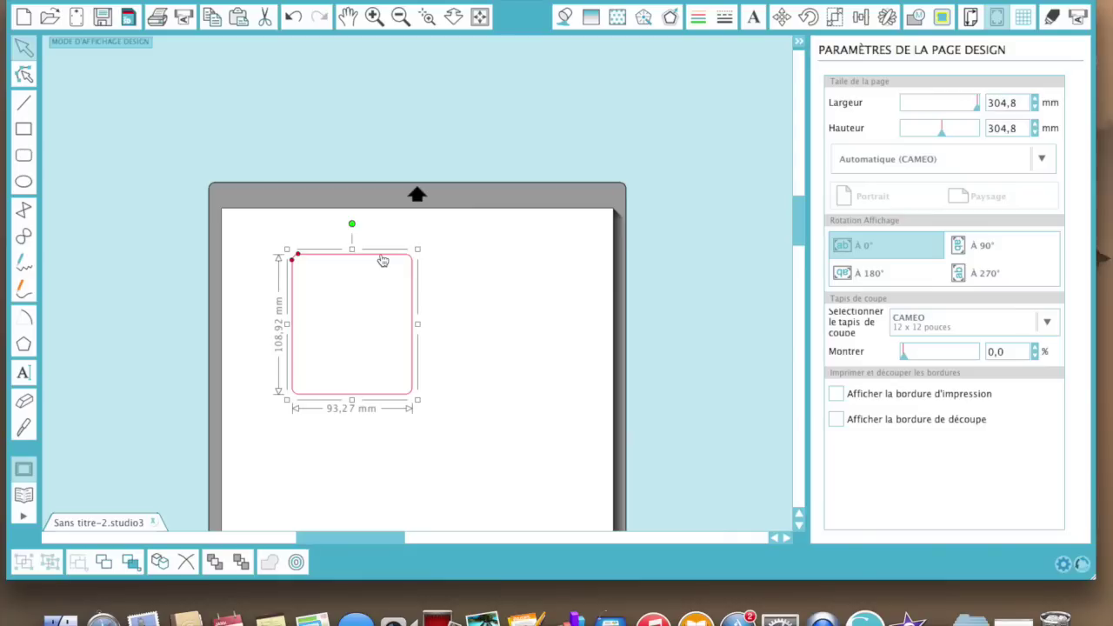
- Place one copy of the rounded rectangle outside the page's upper-right corner and another outside its upper-left corner
left_click_drag(382, 260, 747, 91)
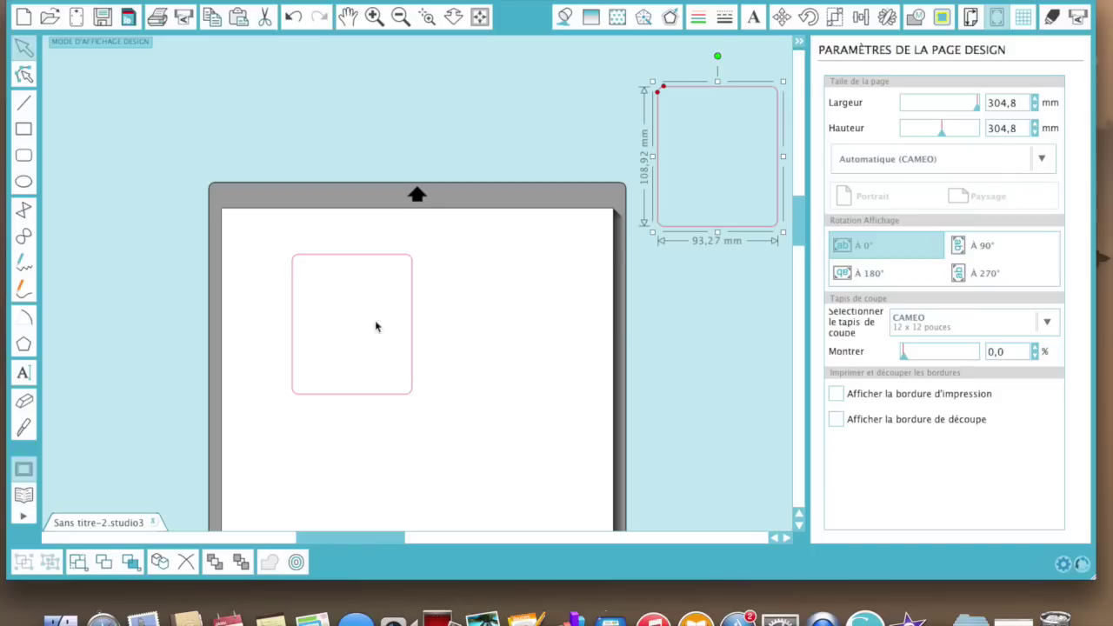
left_click(372, 261)
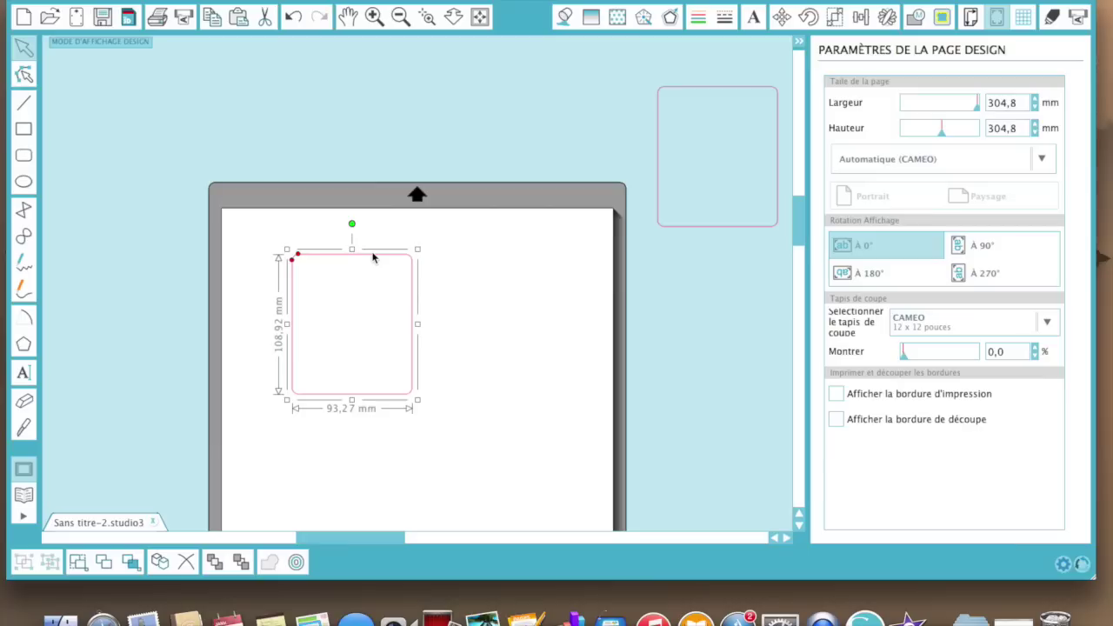
right_click(373, 257)
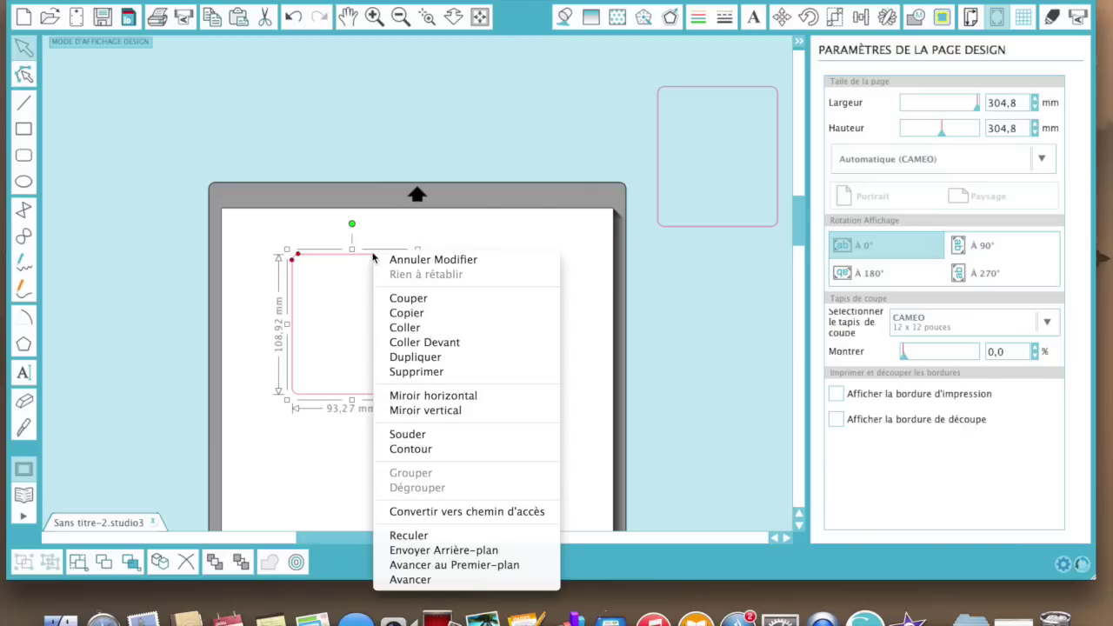
left_click(356, 259)
mouse_move(356, 259)
left_mouse_down()
mouse_move(352, 248)
mouse_move(354, 322)
mouse_move(349, 263)
left_mouse_up()
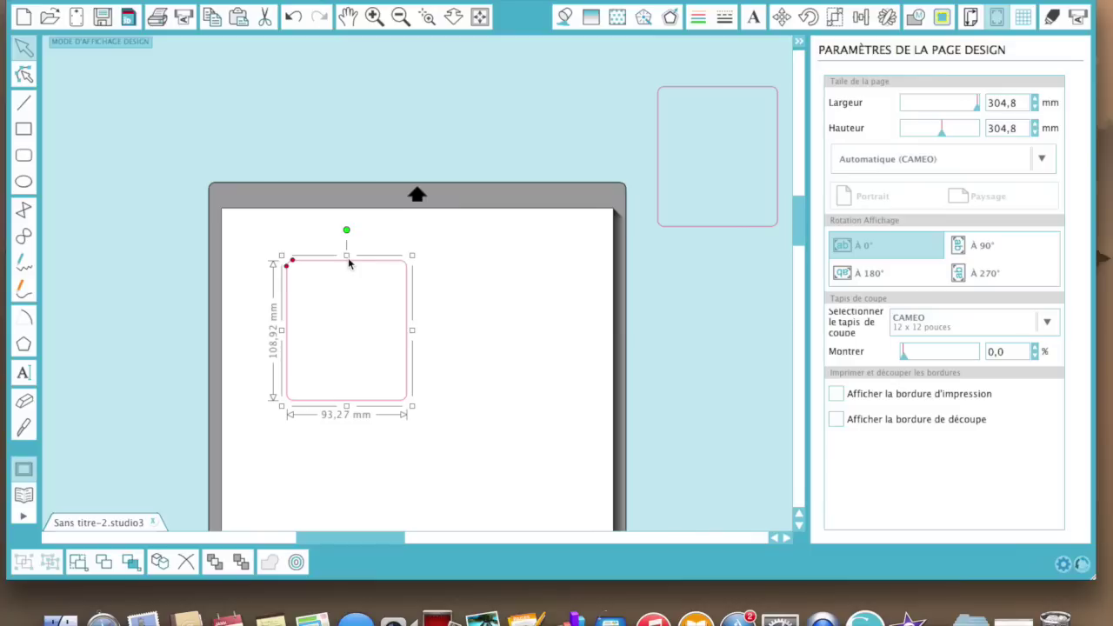
left_click_drag(349, 264, 132, 117)
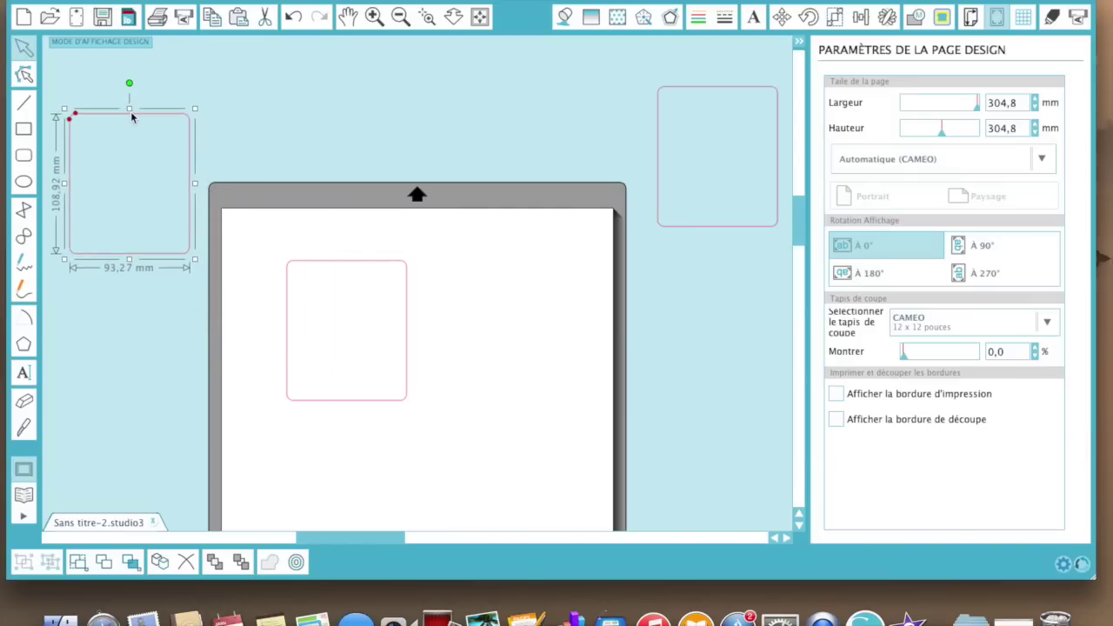
- Duplicate the page's rounded rectangle edge to edge eight times: right, below, left, three times above, and twice right
left_click(361, 258)
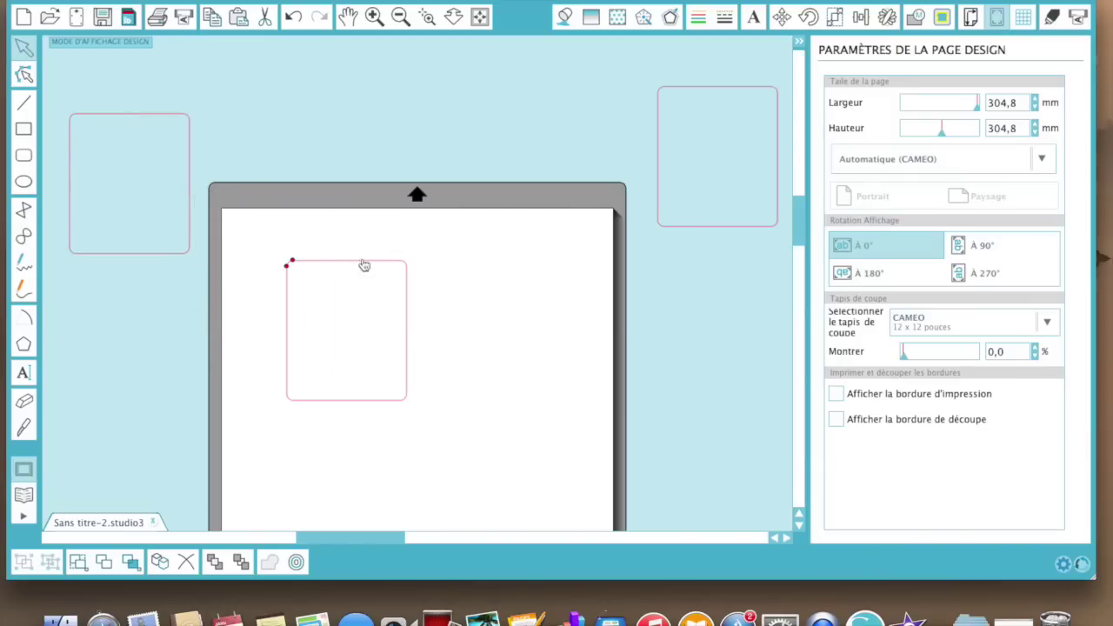
left_click(363, 259)
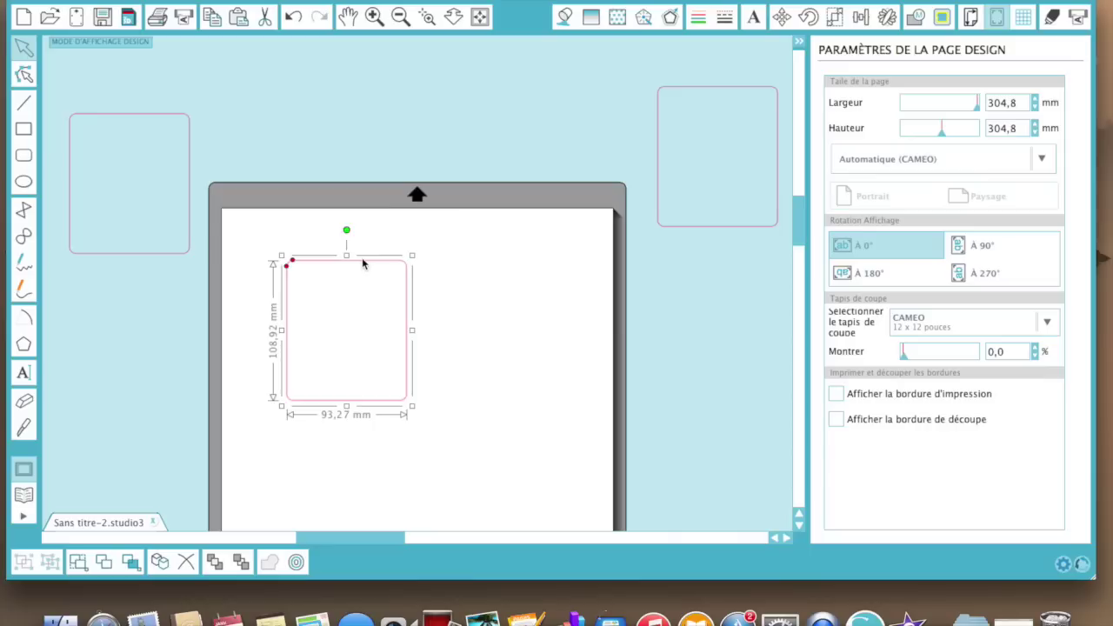
key("super+d")
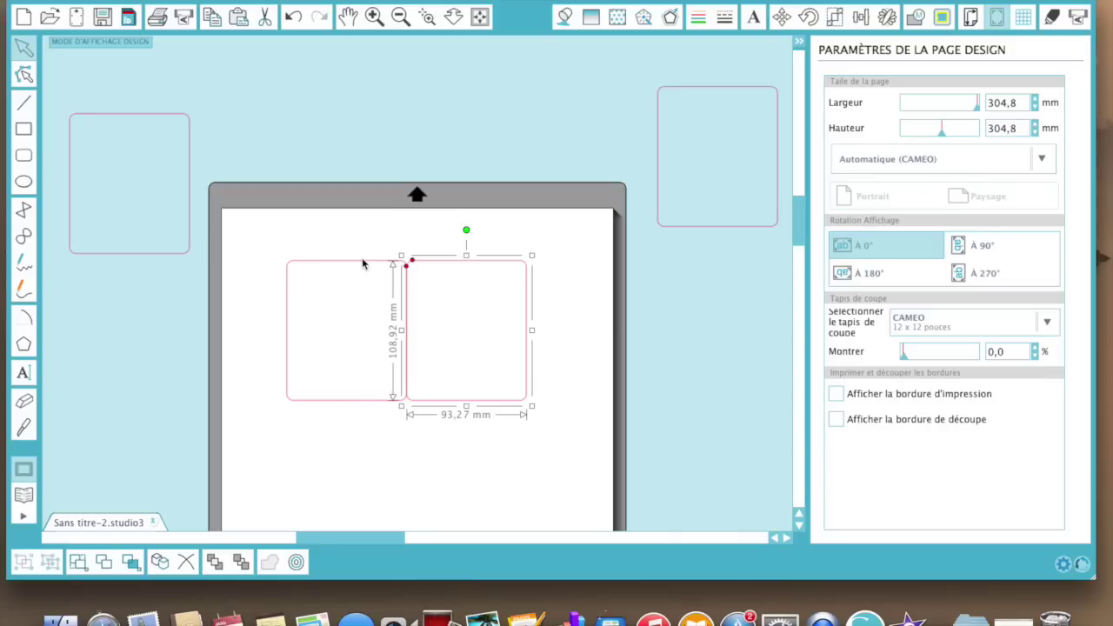
key("super+d")
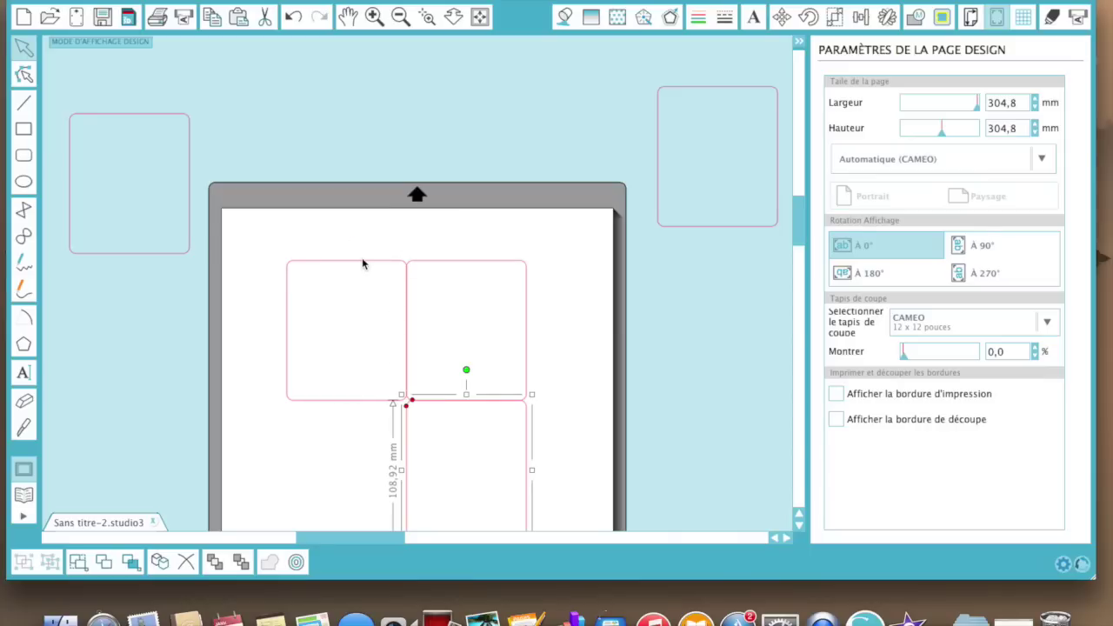
key("super+d")
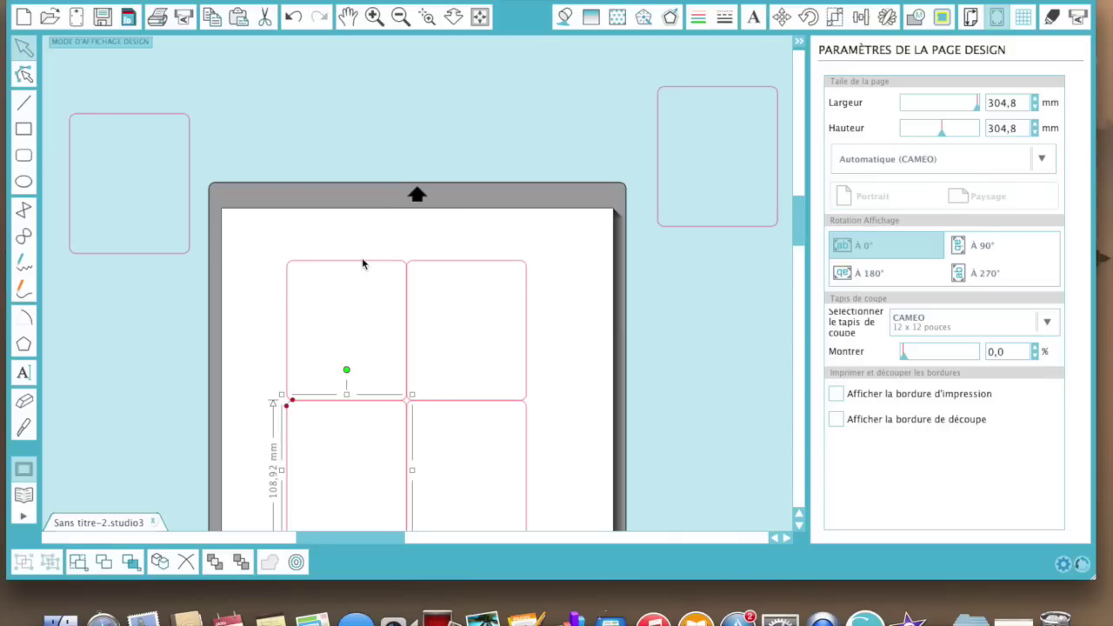
key("super+d")
key("super+d")
key("super+d")
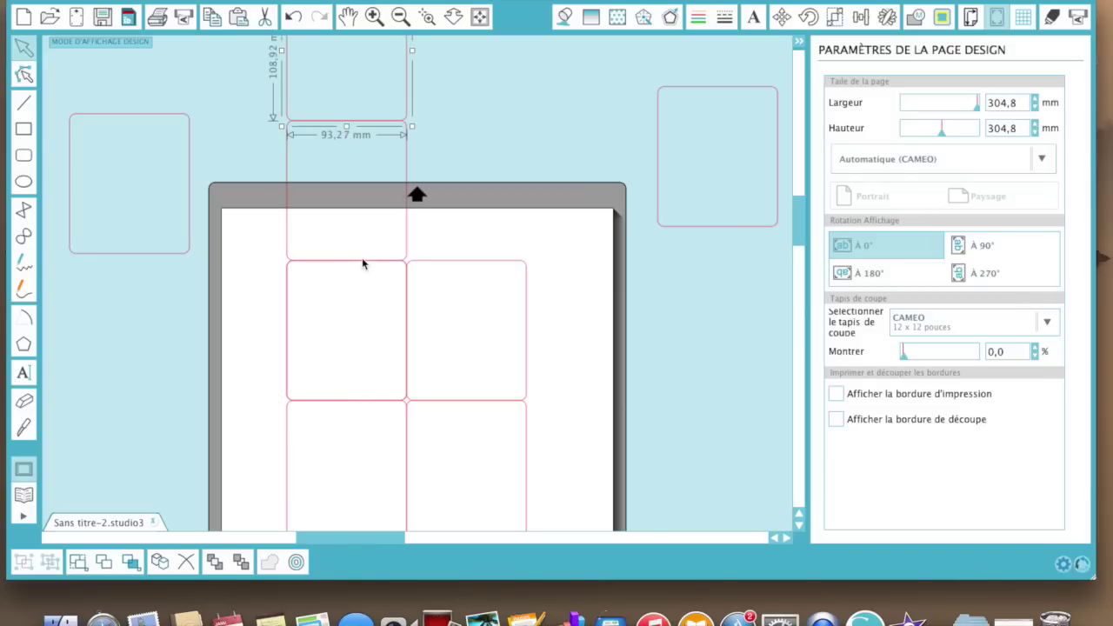
key("super+d")
key("super+d")
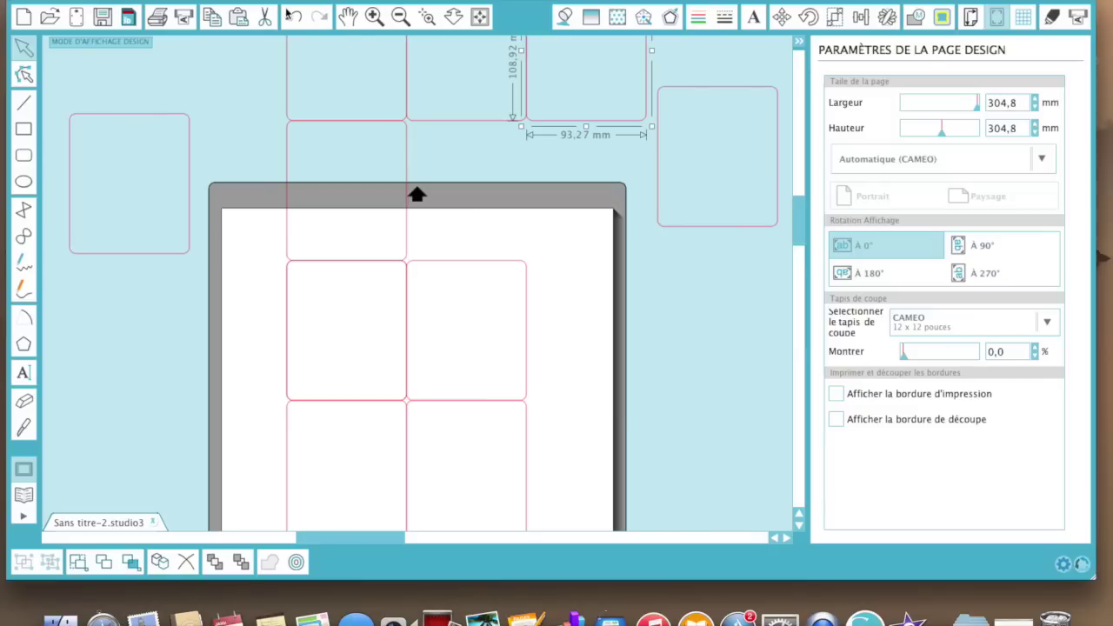
- Undo all eight edge-to-edge duplicates and deselect the original rounded rectangle on the page
left_click(291, 19)
left_click(291, 19)
left_click(291, 19)
left_click(292, 19)
left_click(291, 19)
left_click(291, 19)
left_click(291, 19)
left_click(291, 19)
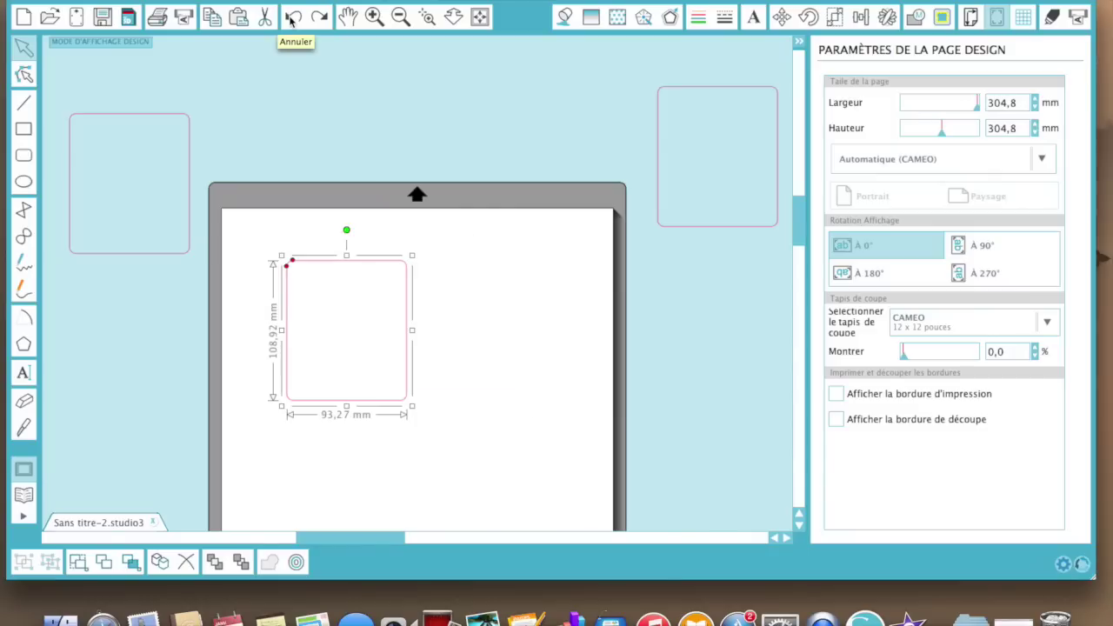
left_click(320, 116)
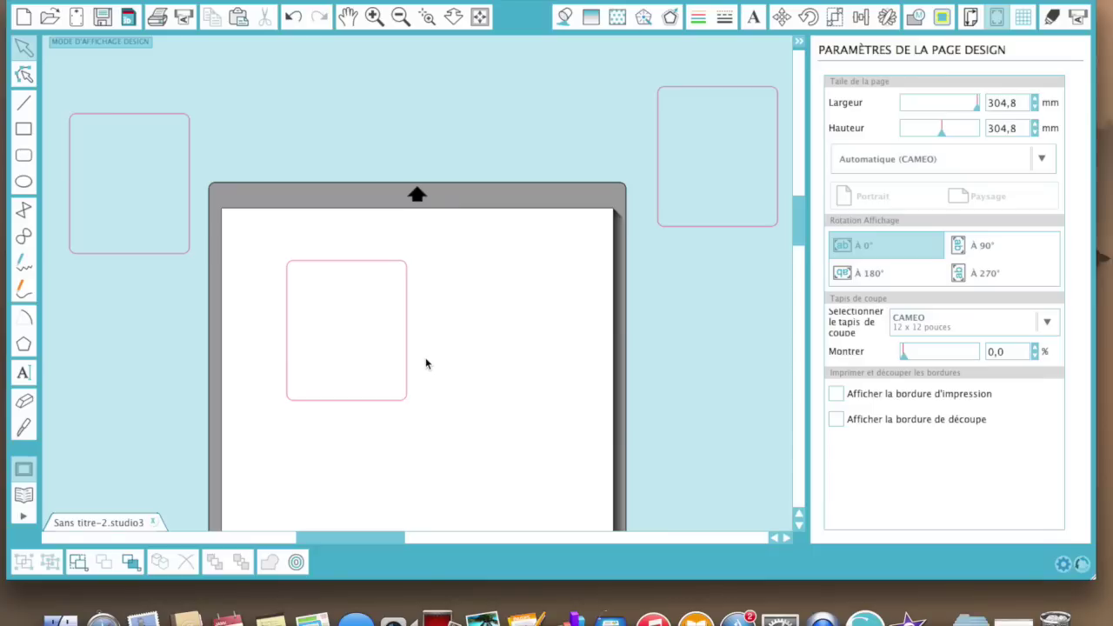
- Select the rounded rectangle on the page and look over the editing commands available for it
left_click(359, 270)
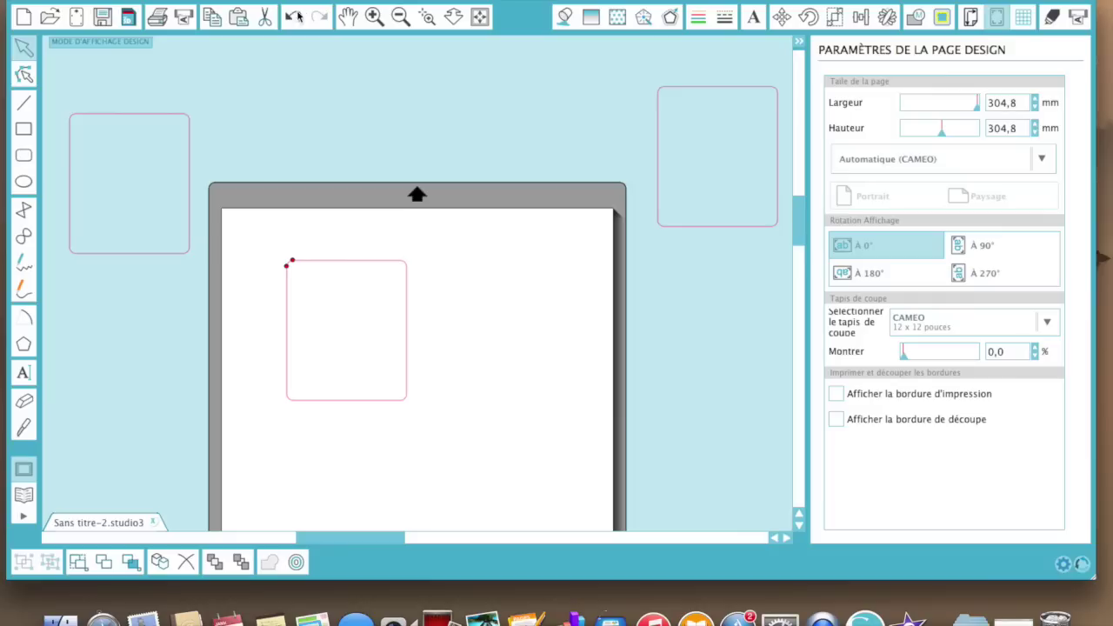
left_click(218, 0)
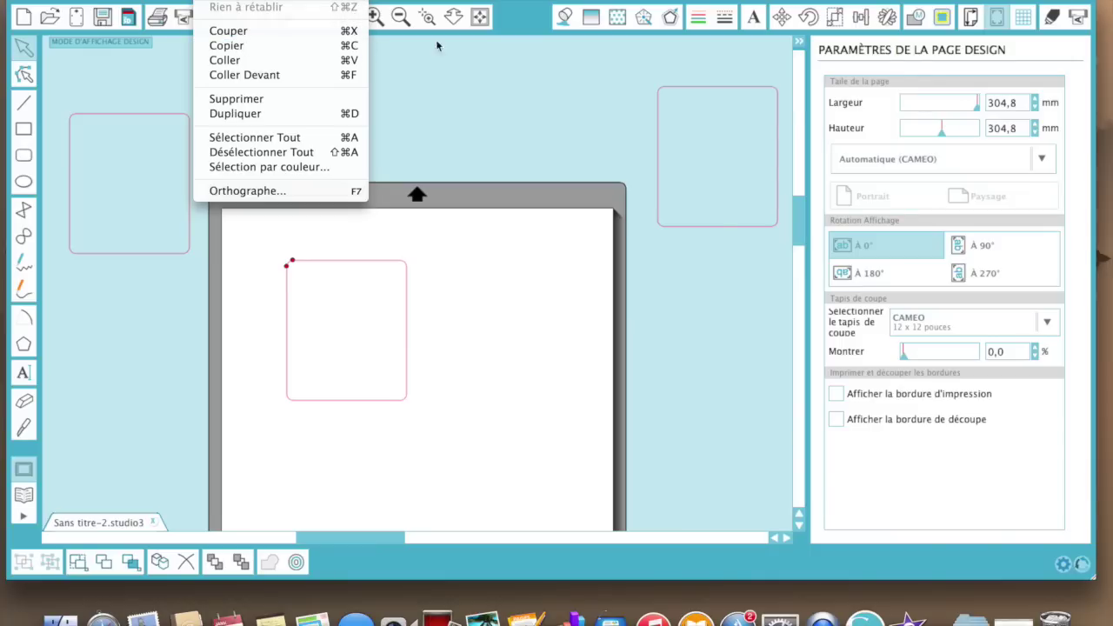
- Delete the two rounded rectangle copies lying outside the page's upper corners
left_click(531, 126)
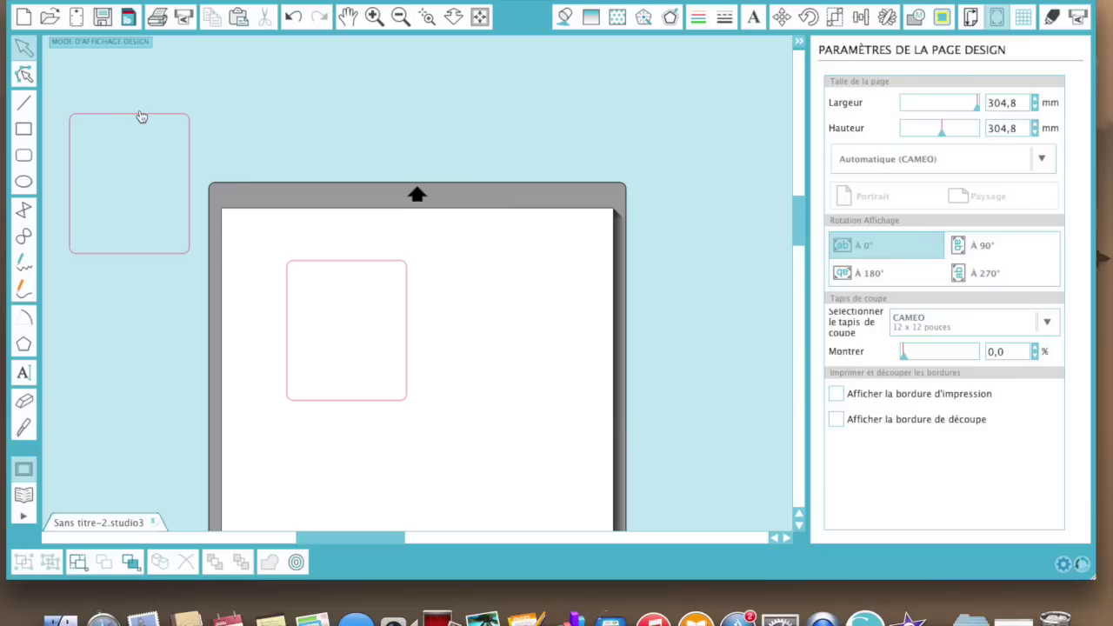
key("Delete")
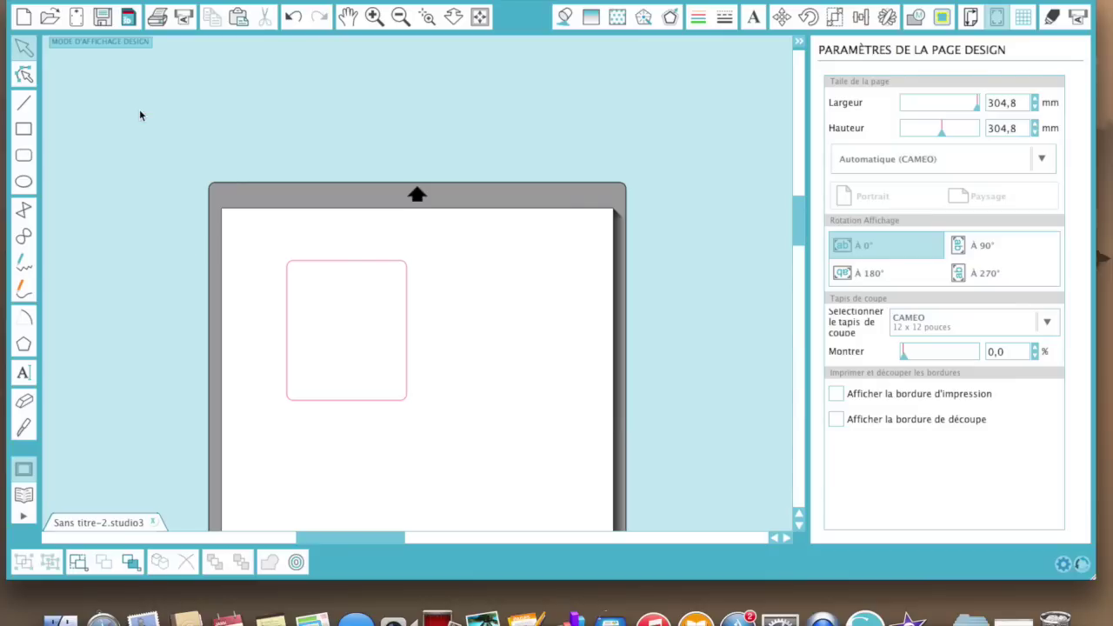
- Pan the page upward, zoom in and back out on it, and fit the whole page in the window
left_click(346, 17)
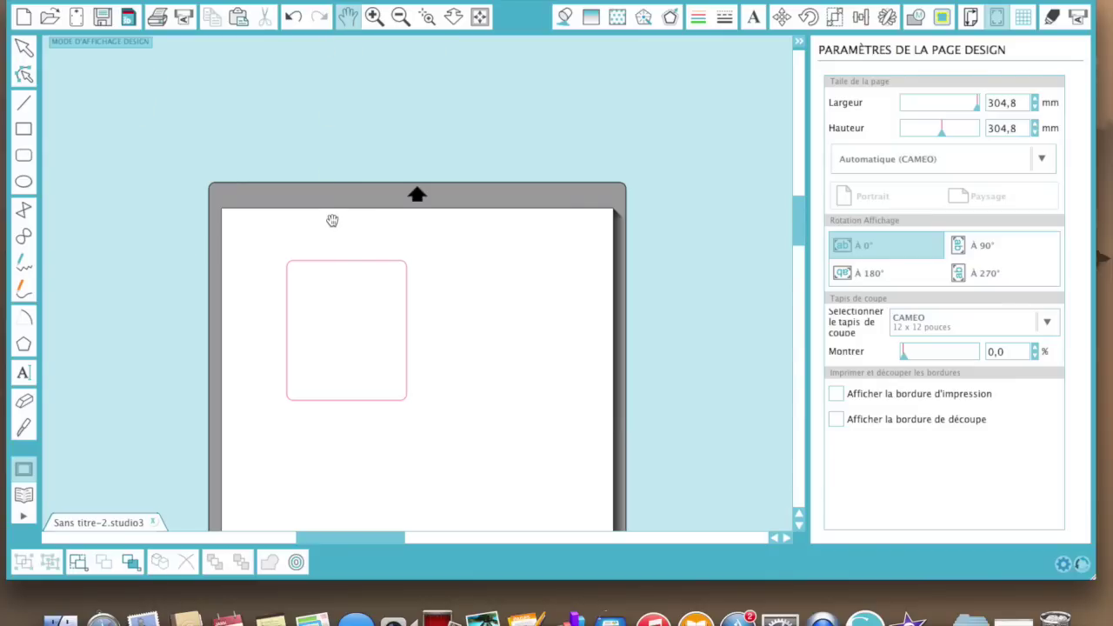
left_click_drag(338, 244, 339, 131)
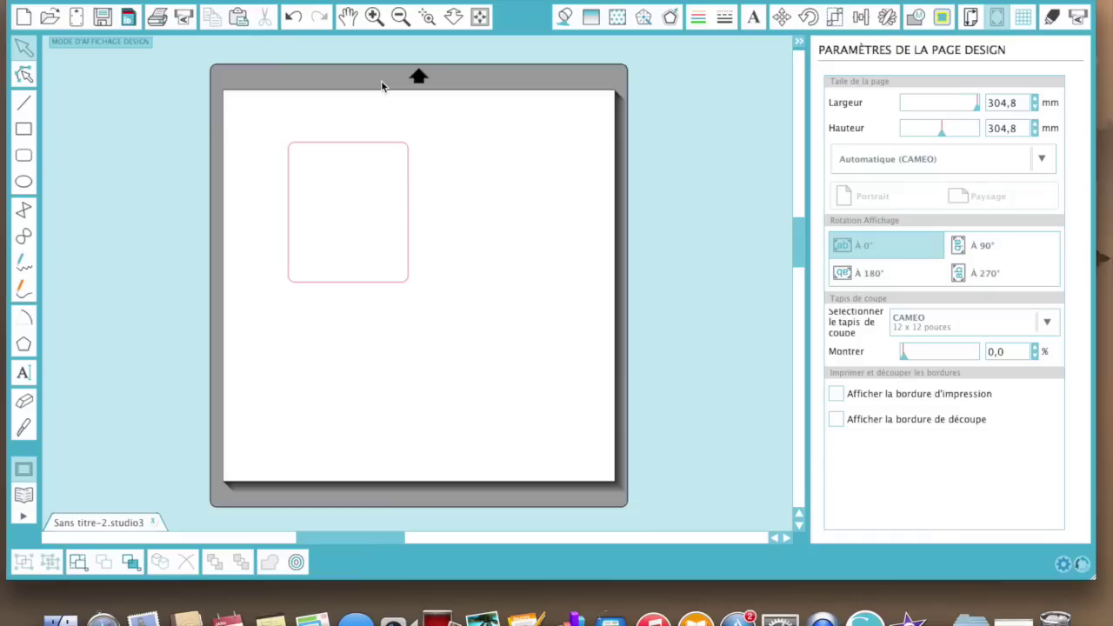
left_click(375, 17)
left_click(374, 17)
left_click(375, 18)
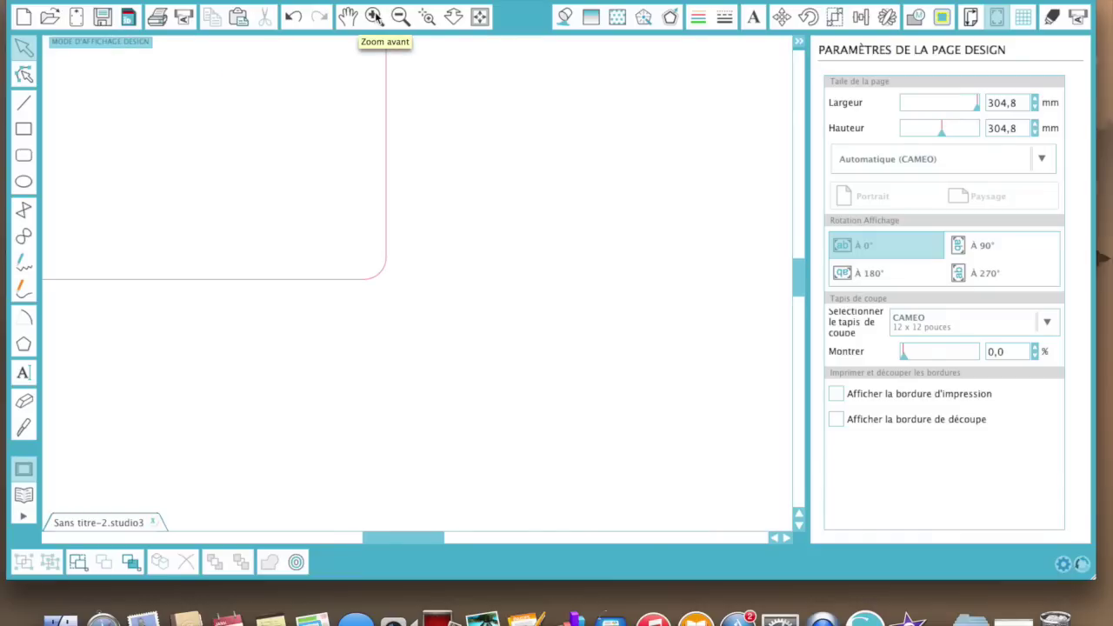
left_click(402, 17)
left_click(401, 17)
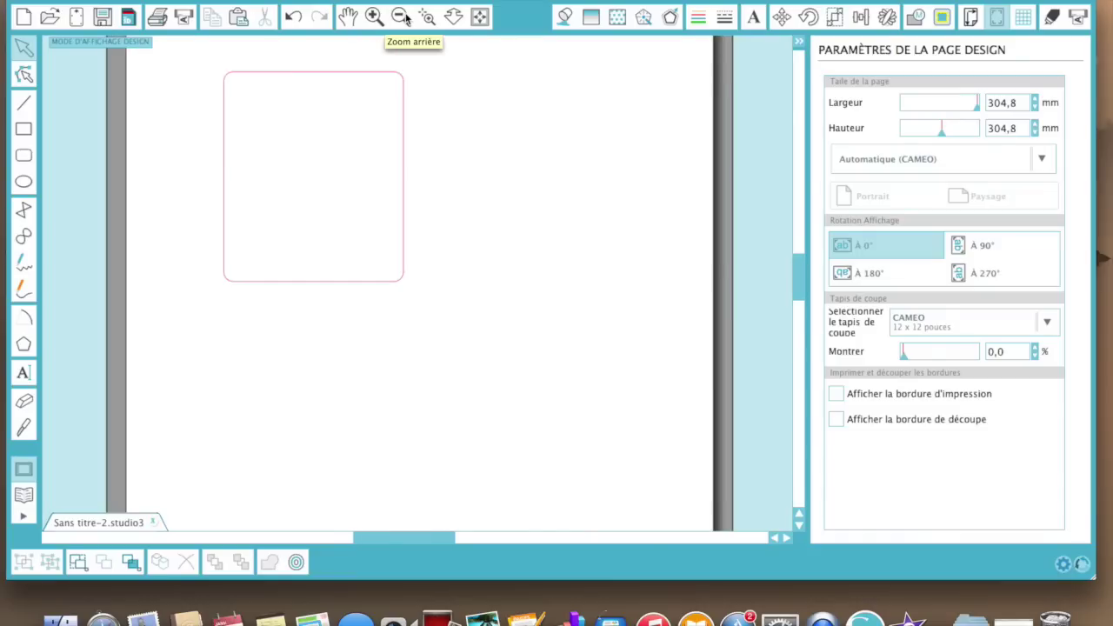
left_click(480, 17)
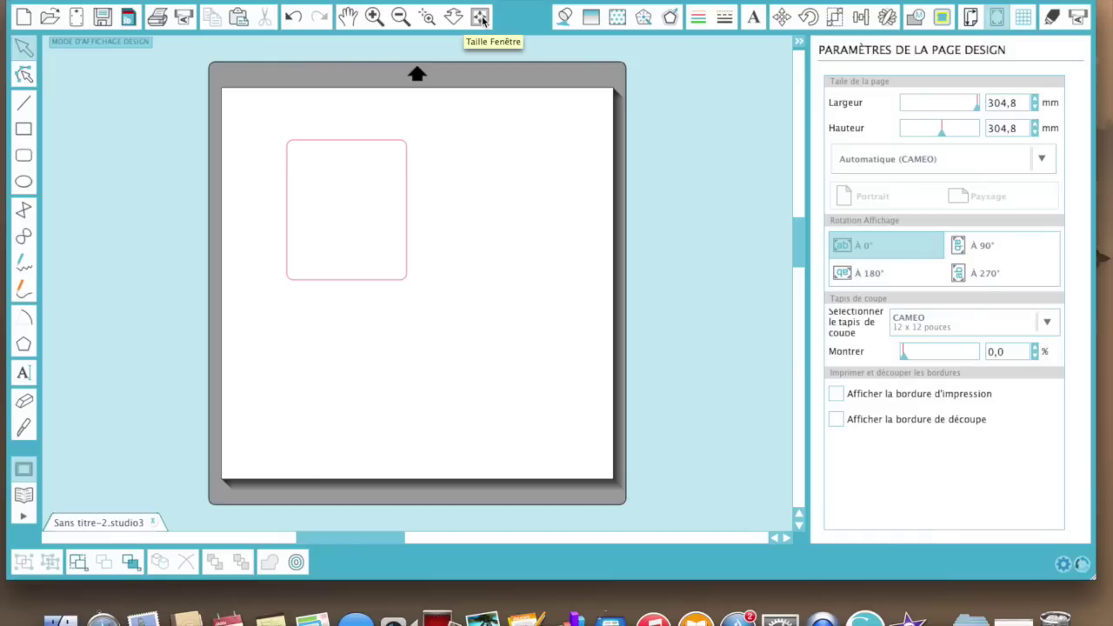
- Zoom into the page's upper-left area with a selection, try the drag zoom, and fit the page back in the window
left_click(428, 21)
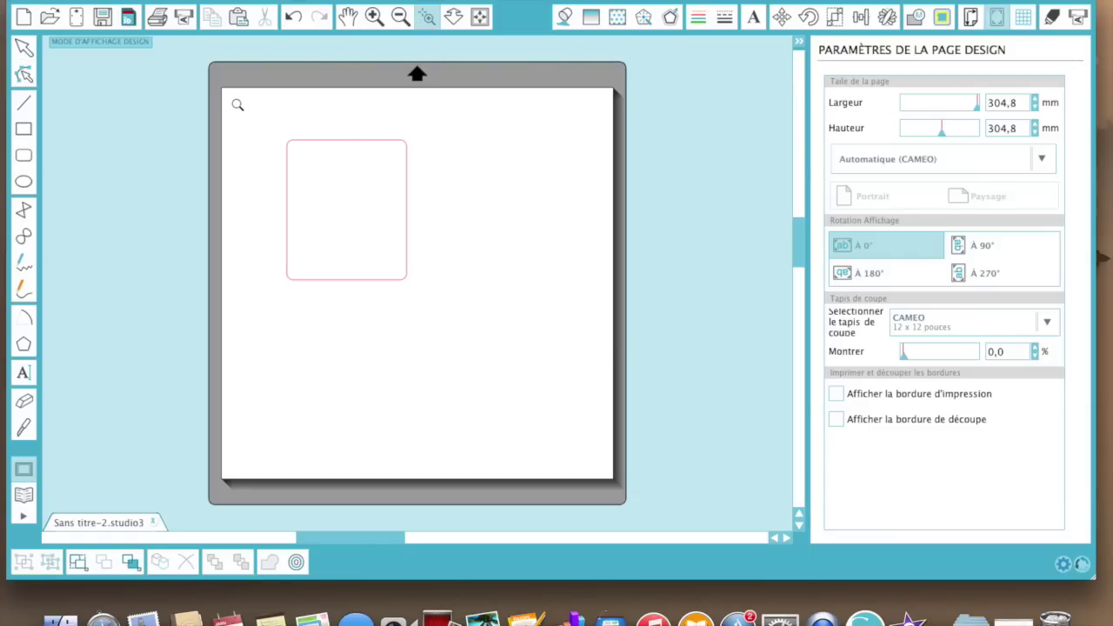
left_click_drag(237, 105, 364, 200)
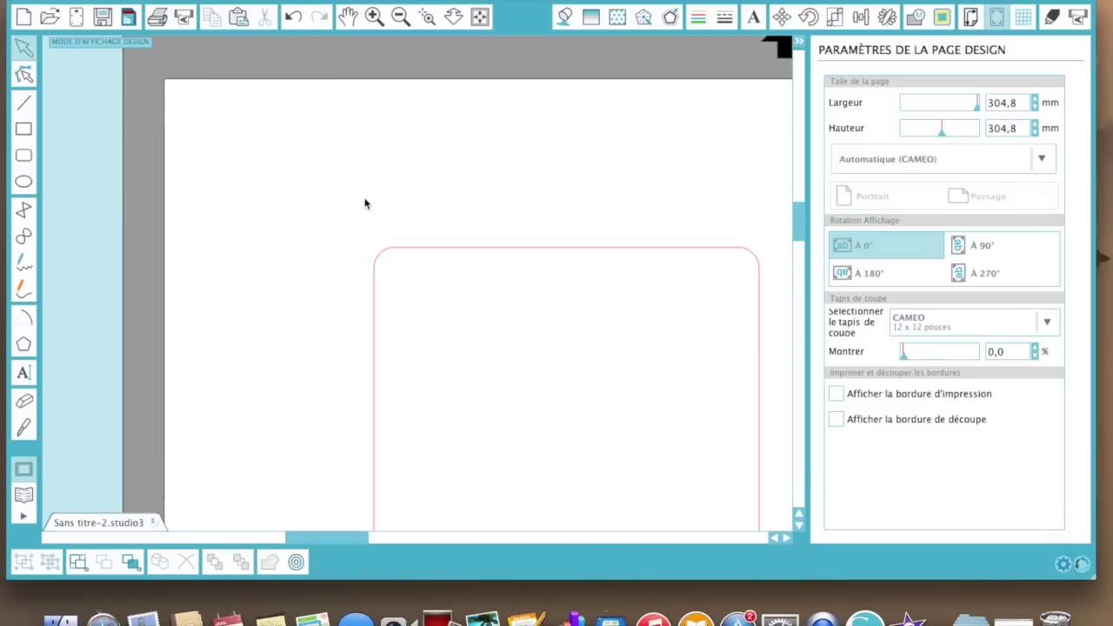
left_click(481, 18)
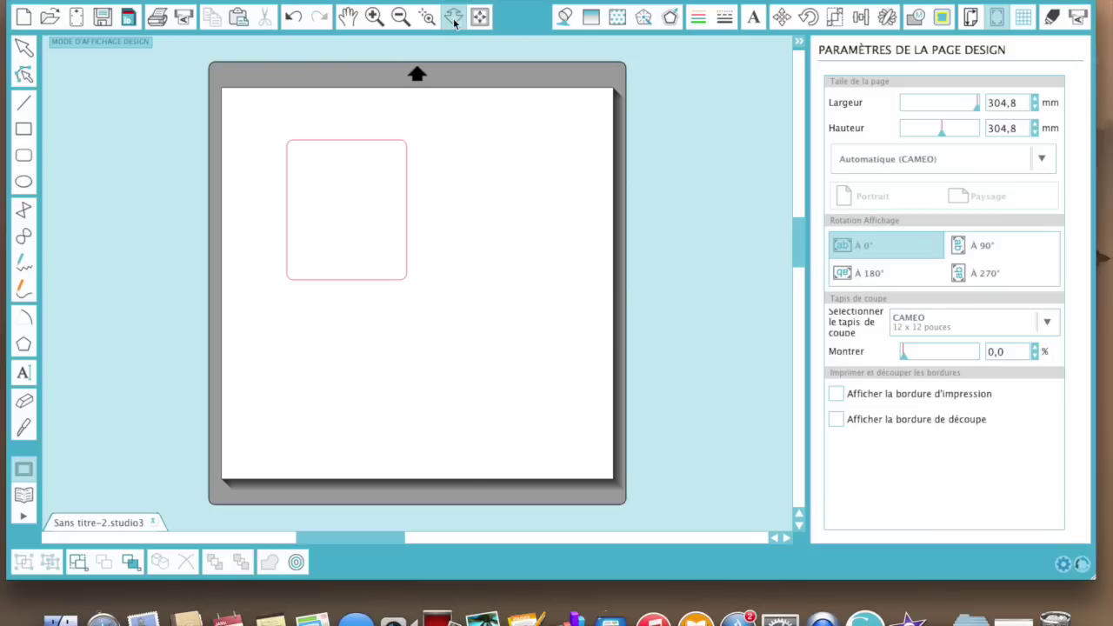
left_click(454, 19)
left_click_drag(314, 120, 298, 144)
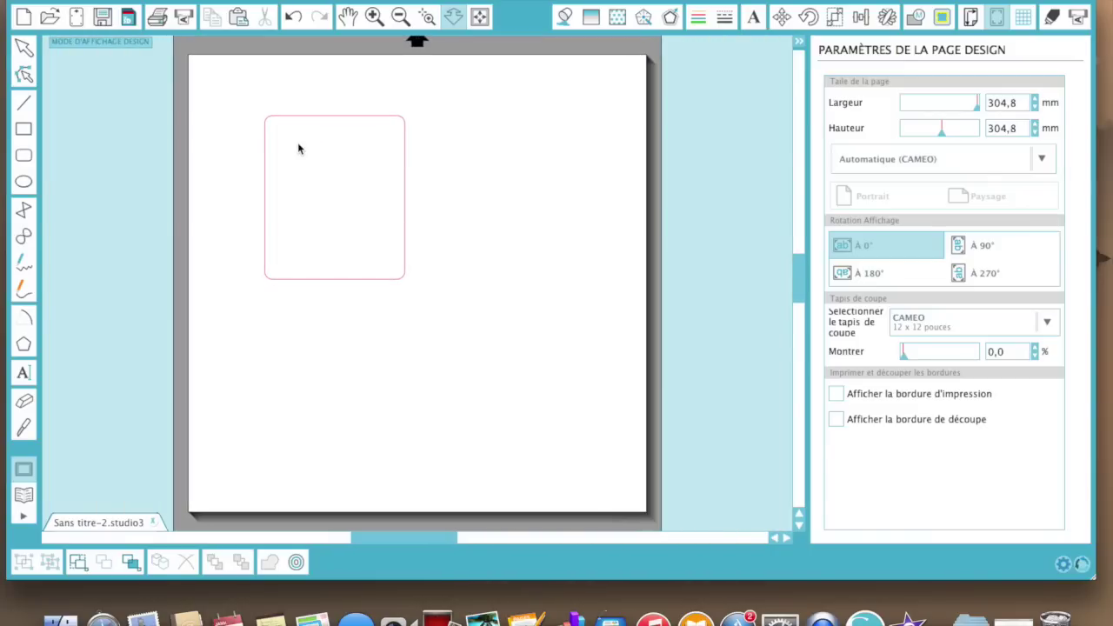
left_click(480, 18)
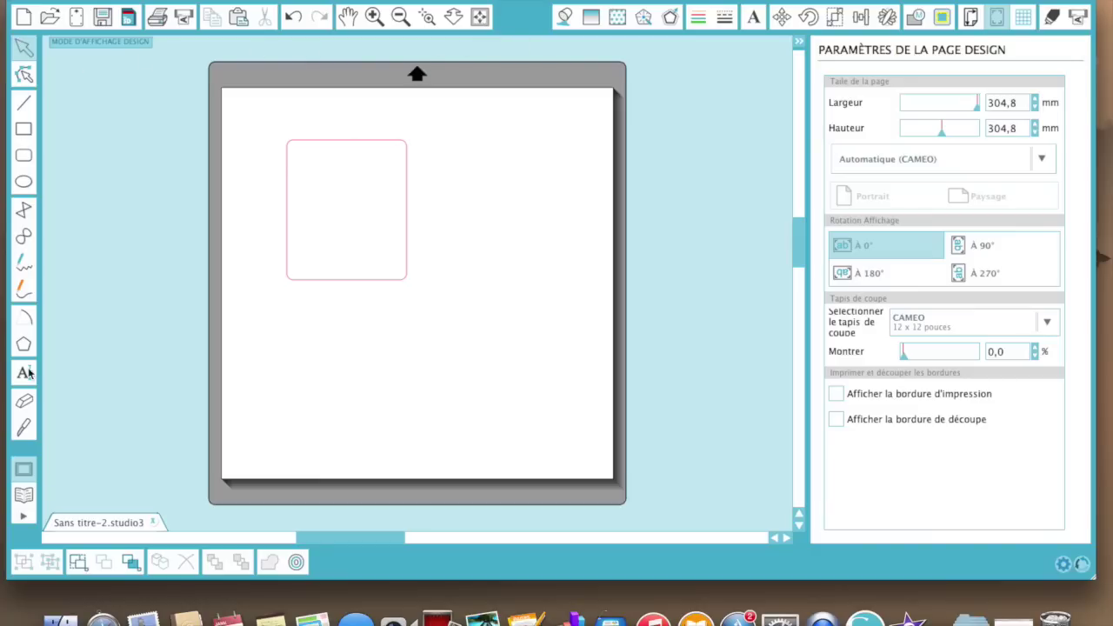
- Replace the rounded rectangle with a square-cornered rectangle about 155 mm wide and 156 mm high, in the upper middle of the page
left_click(357, 282)
key("Delete")
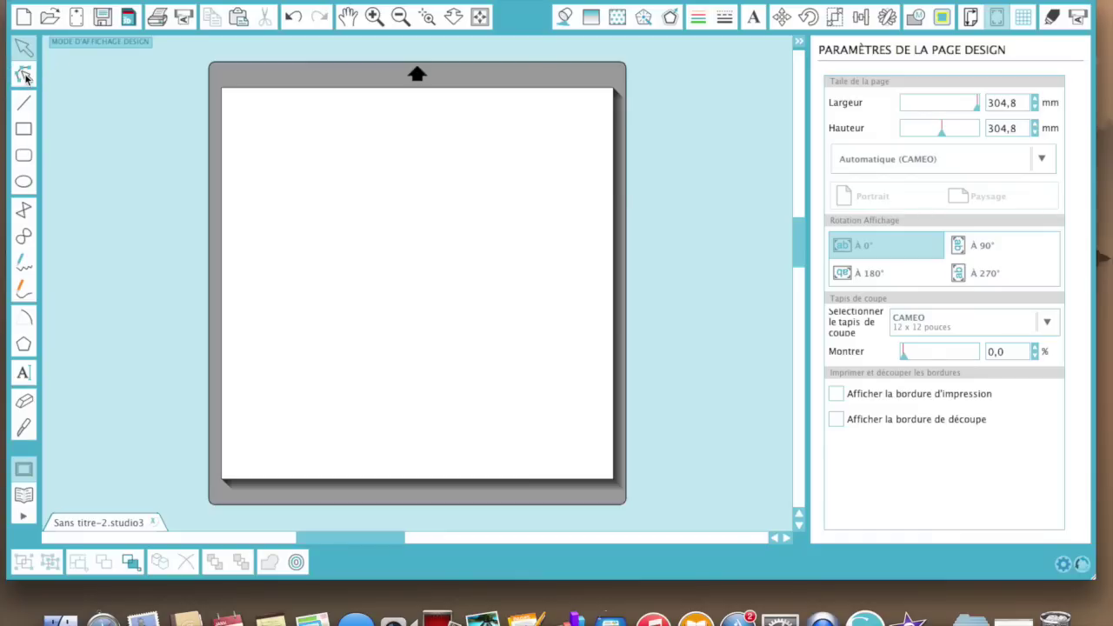
left_click(28, 131)
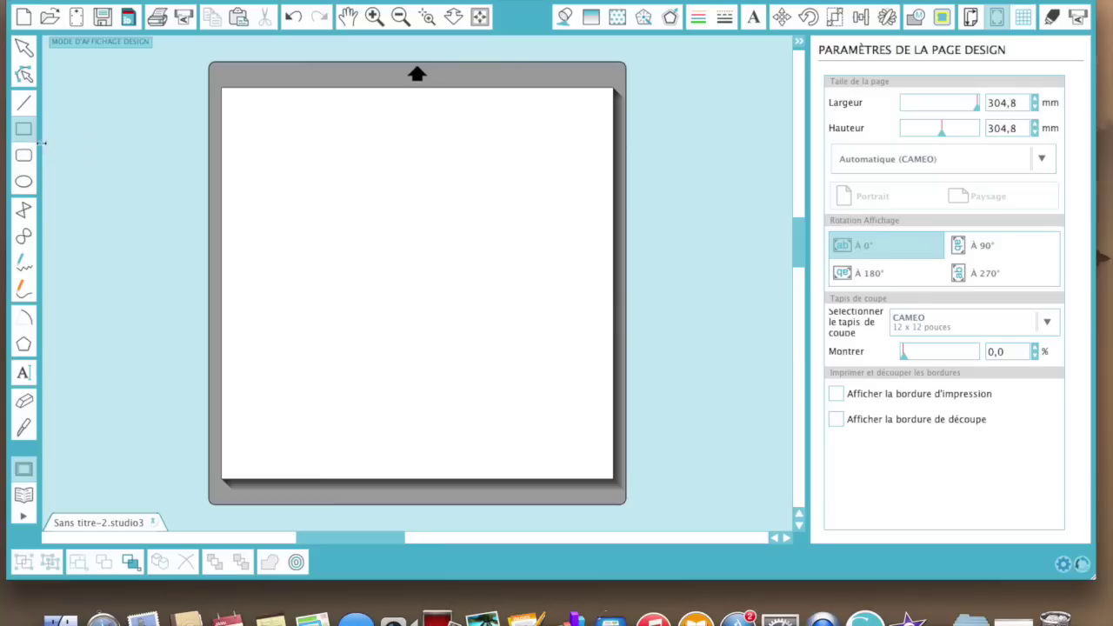
mouse_move(300, 142)
left_mouse_down()
mouse_move(404, 278)
mouse_move(499, 343)
left_mouse_up()
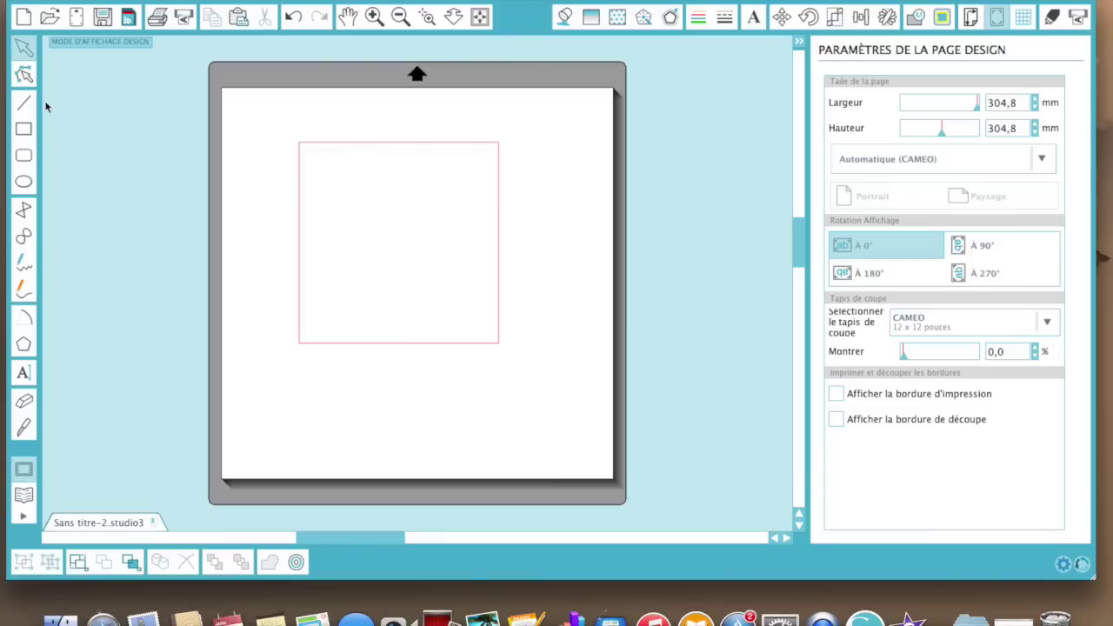
- Open the rectangle's points for editing with its upper-left corner point selected, and leave point editing
left_click(348, 147)
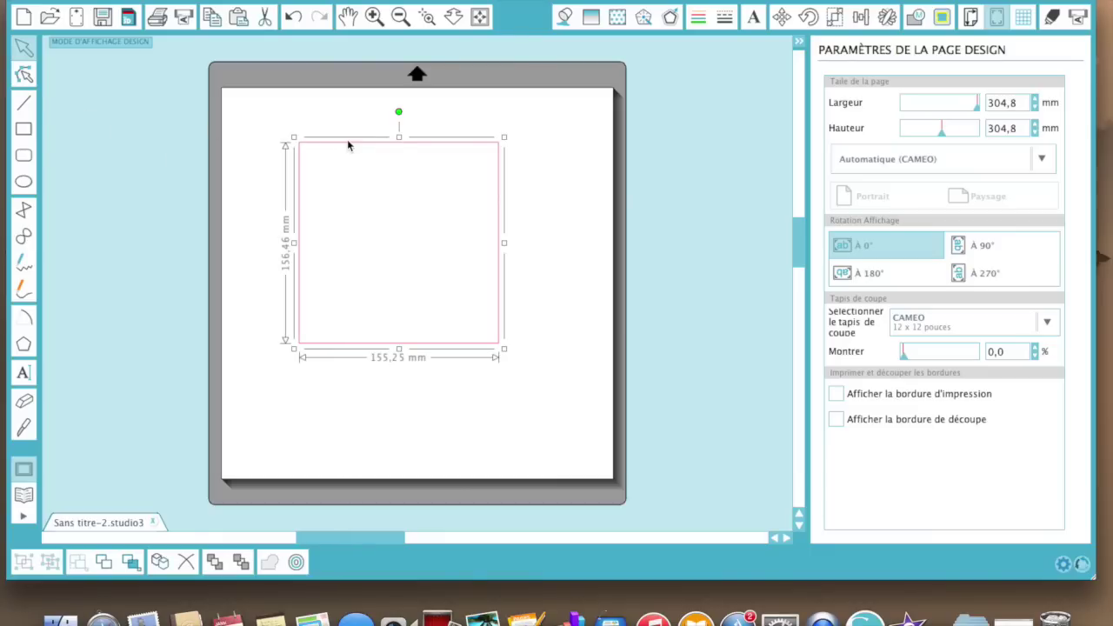
double_click(299, 144)
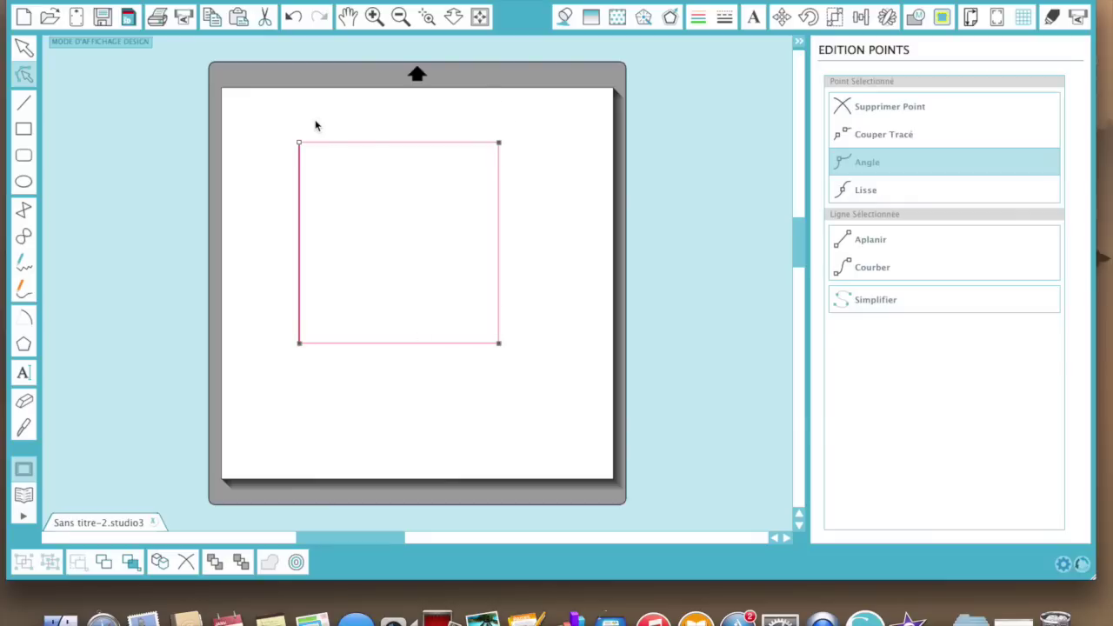
left_click(275, 271)
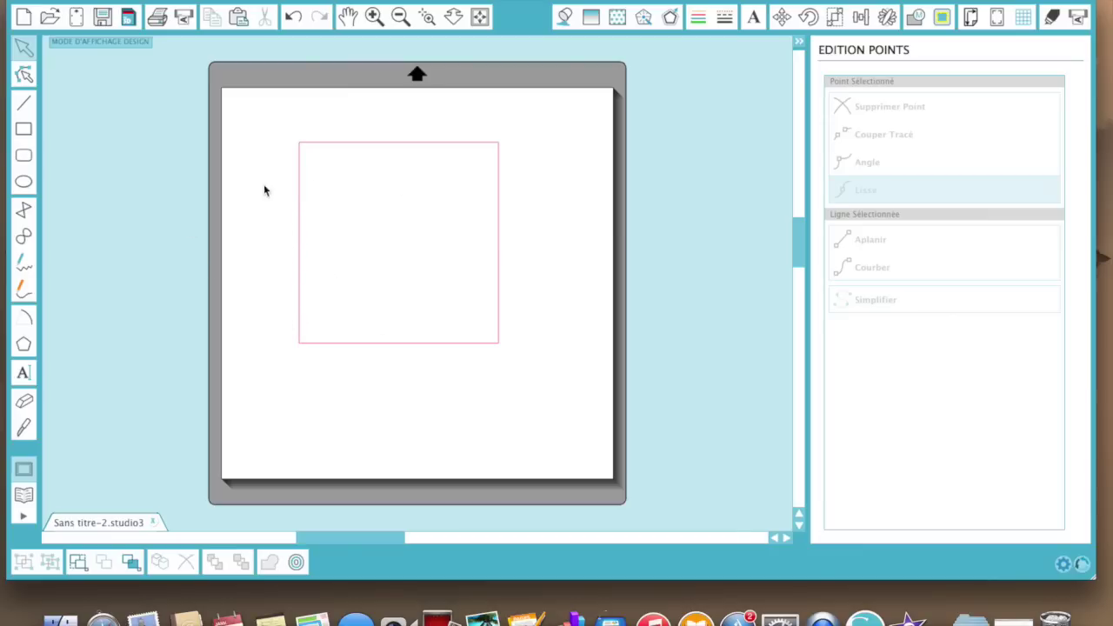
- Add an edit point near the middle of each of the rectangle's four sides and leave point editing
left_click(29, 76)
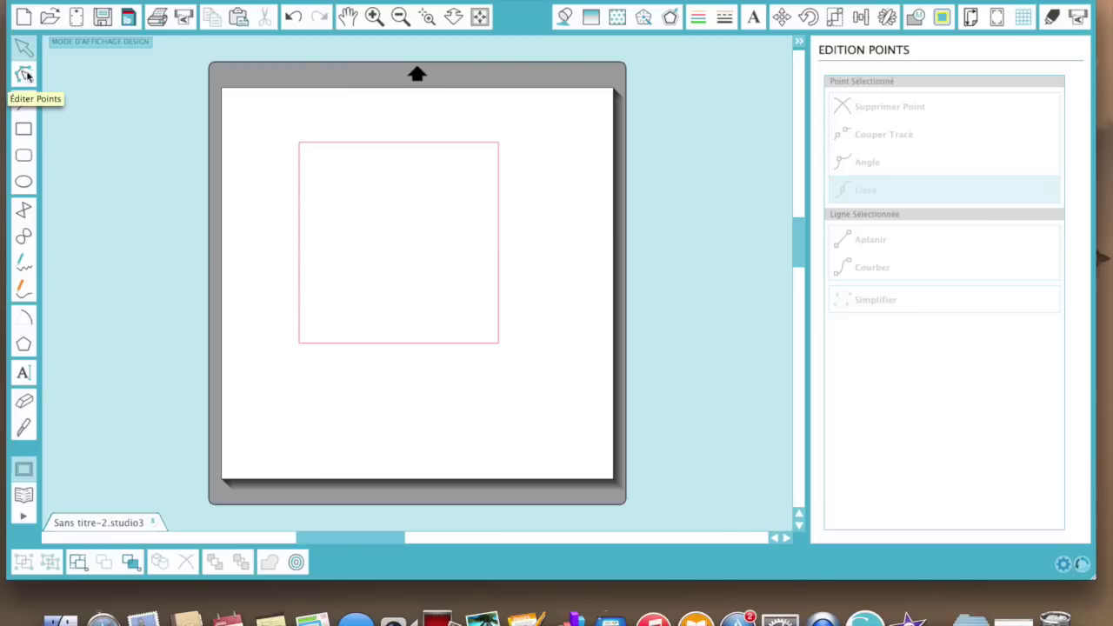
left_click(318, 150)
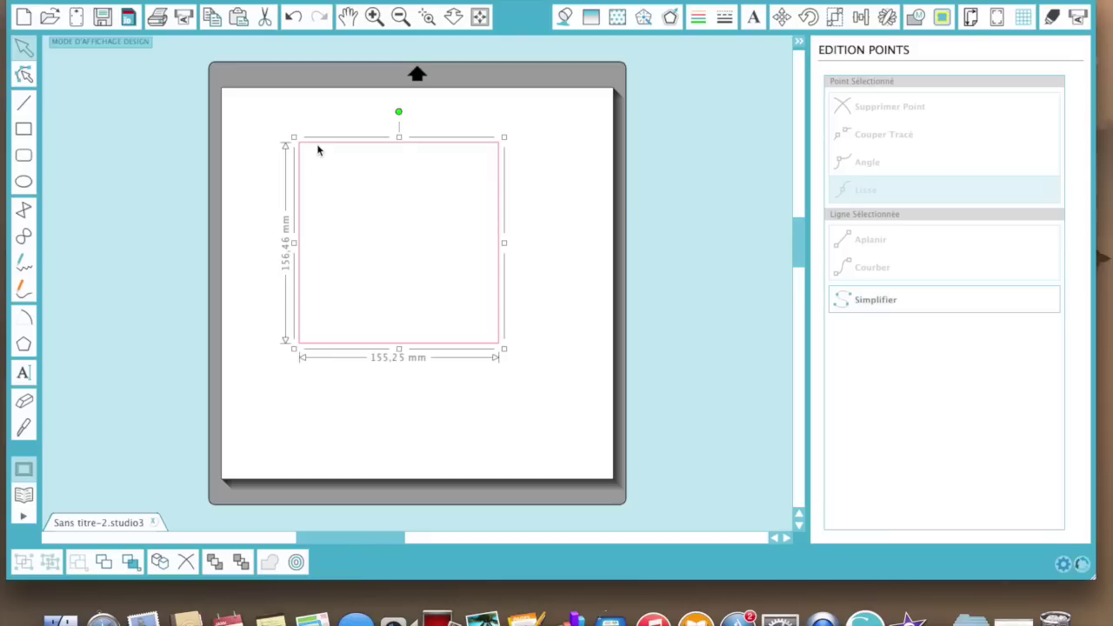
left_click(24, 76)
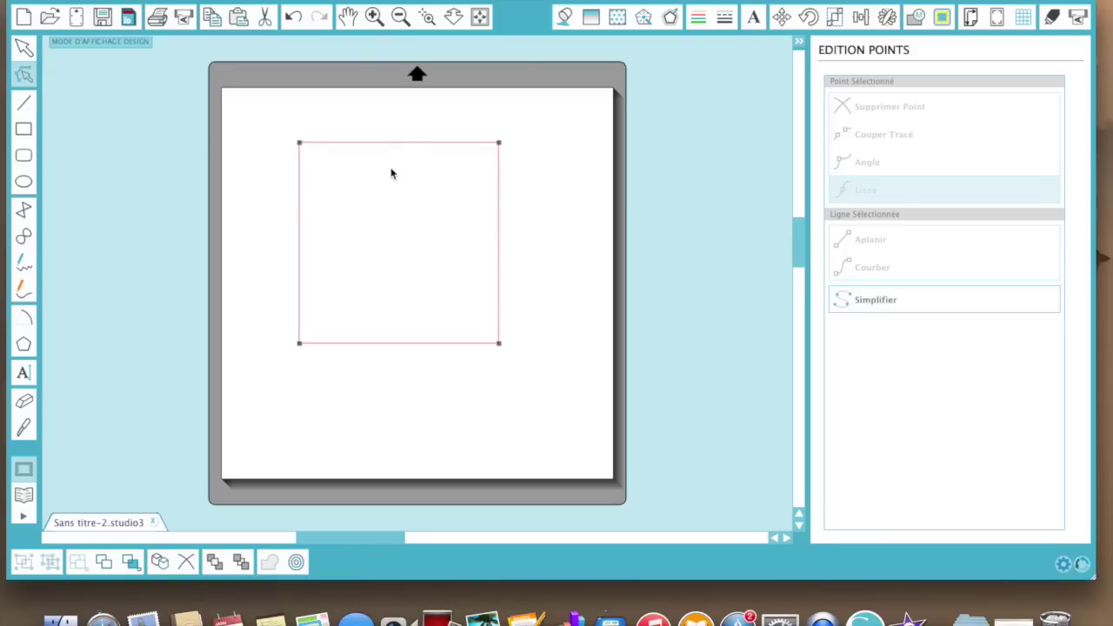
left_click(403, 143)
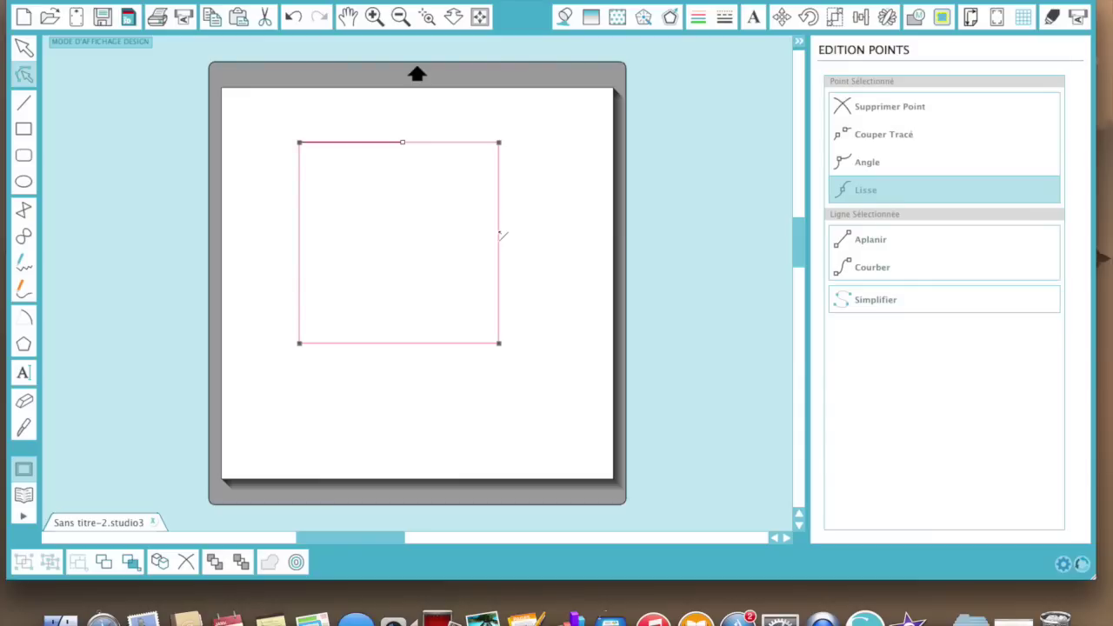
left_click(499, 232)
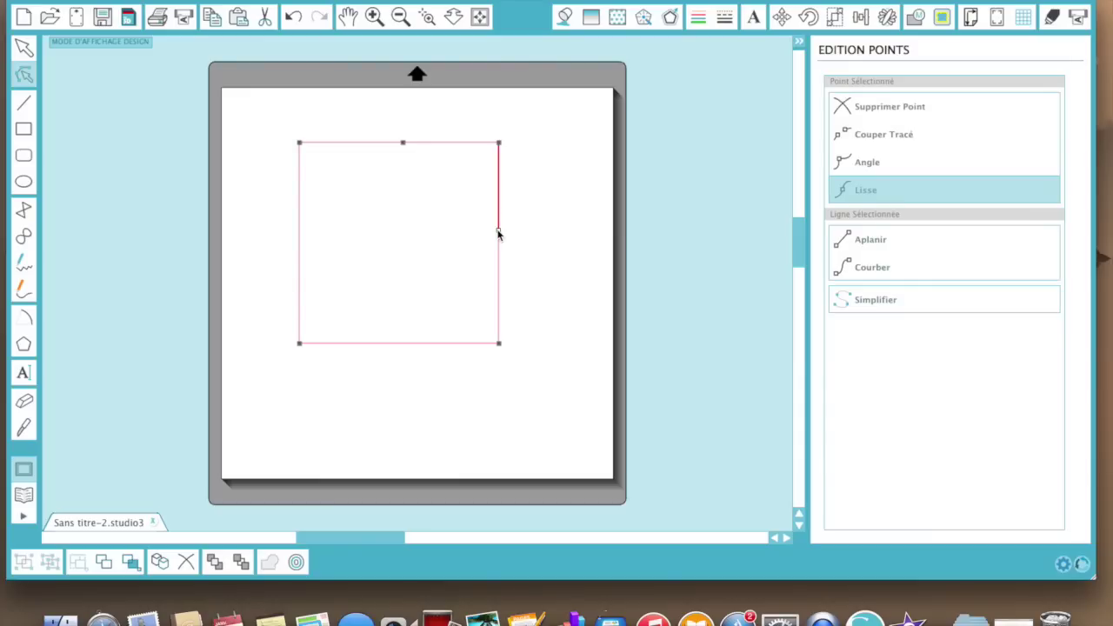
left_click(300, 226)
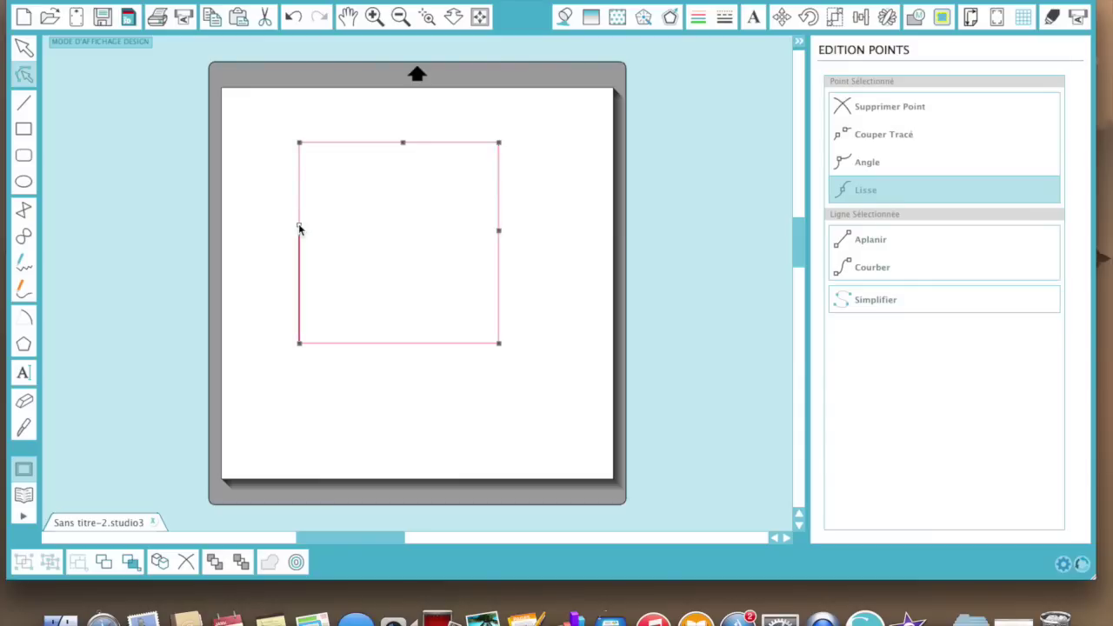
left_click(396, 343)
left_click(545, 224)
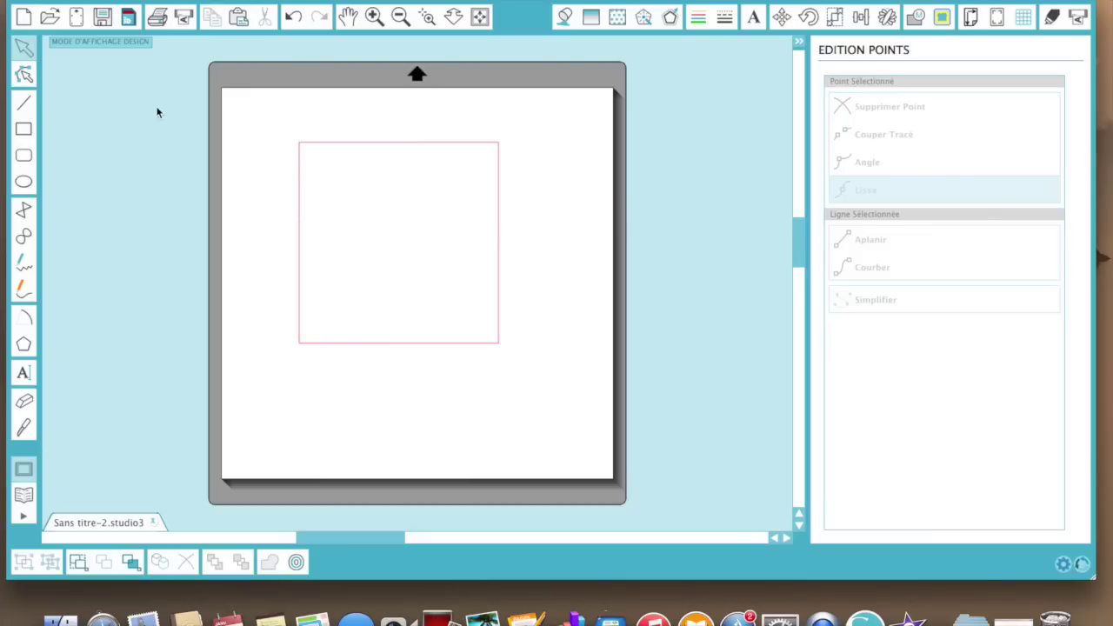
- Reopen the rectangle's points for editing
left_click(24, 77)
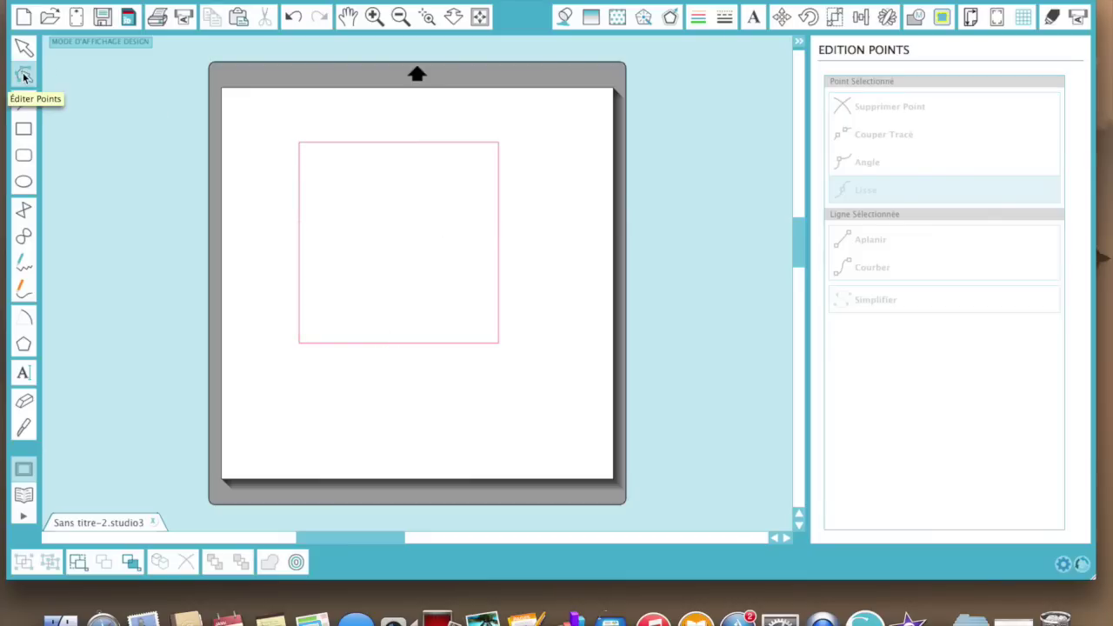
left_click(379, 143)
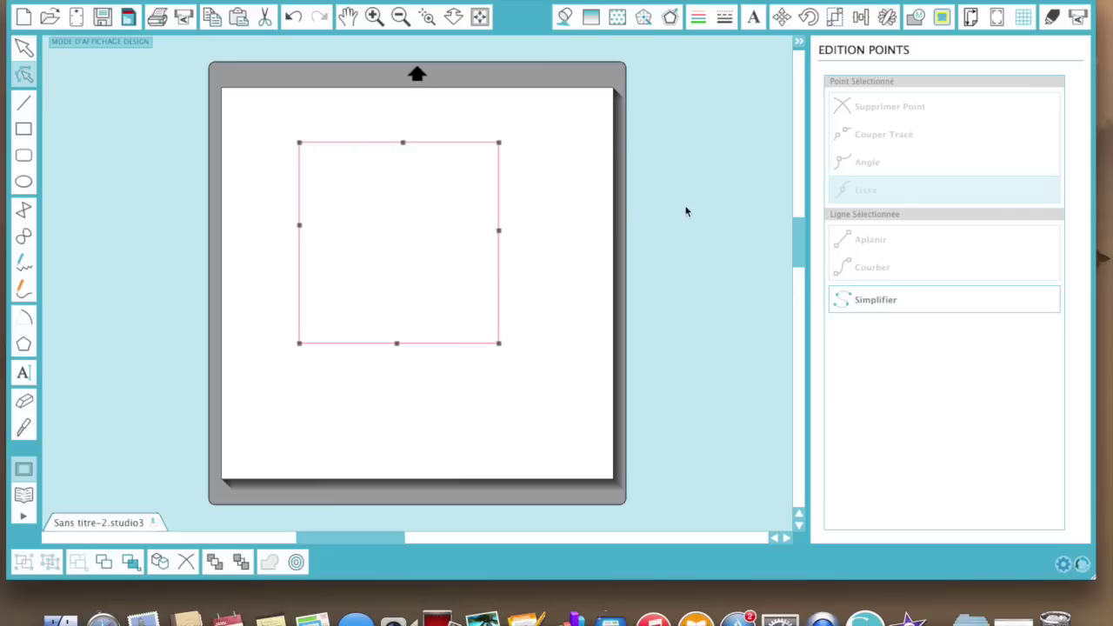
left_click(499, 142)
mouse_move(499, 143)
left_mouse_down()
mouse_move(582, 132)
mouse_move(568, 168)
mouse_move(541, 147)
mouse_move(499, 142)
left_mouse_up()
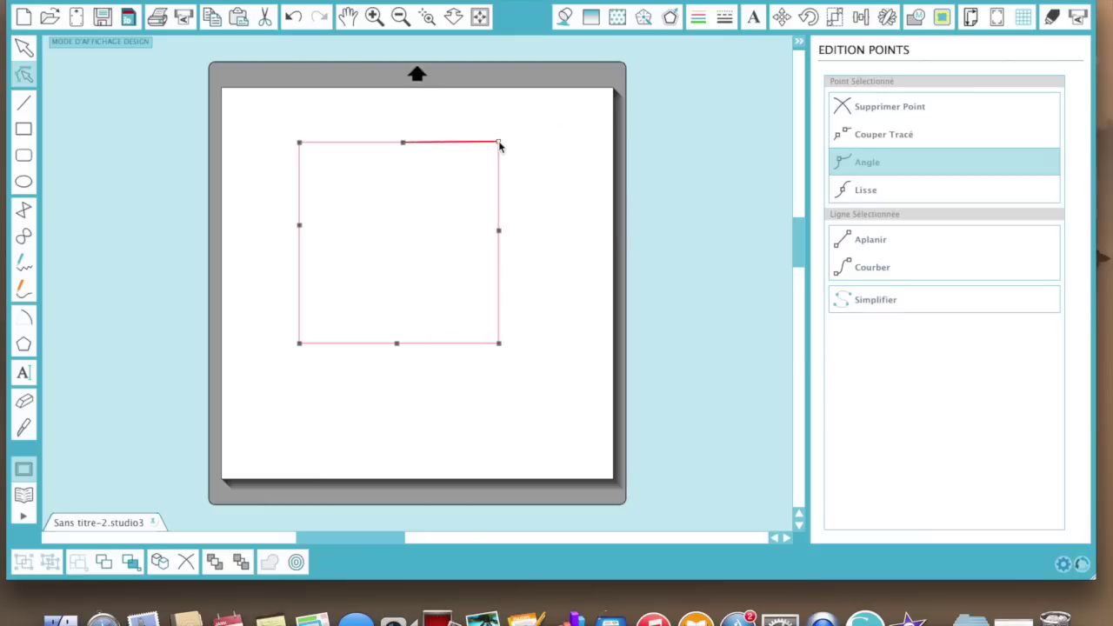
left_click(291, 18)
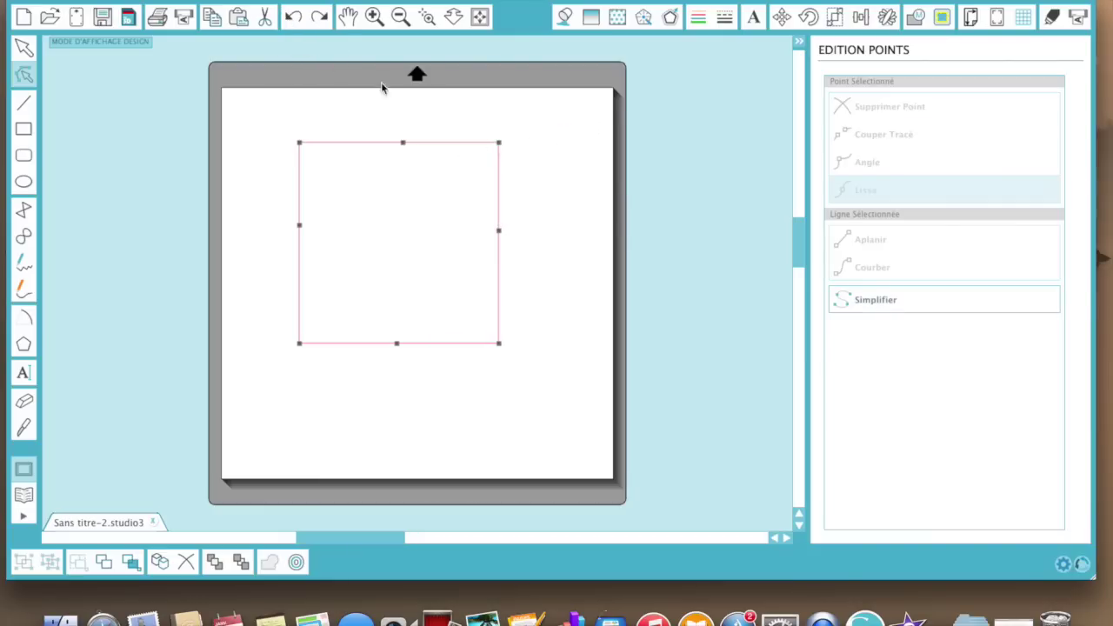
- Nudge the rectangle's upper-right corner point to the right by seven small increments
left_click(498, 142)
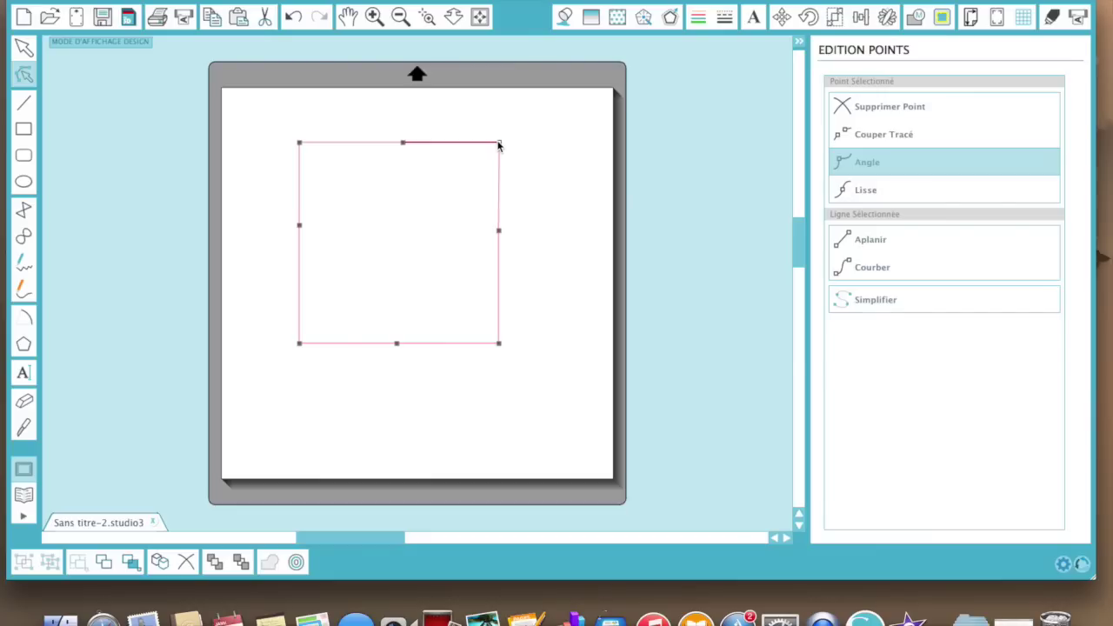
key("Right")
key("Right")
key("Right")
key("Right")
key("Right")
key("Right")
key("Right")
- Pull the midpoints of the right, bottom and left sides outward toward the page's edges to form an irregular polygon
left_click_drag(501, 233, 608, 295)
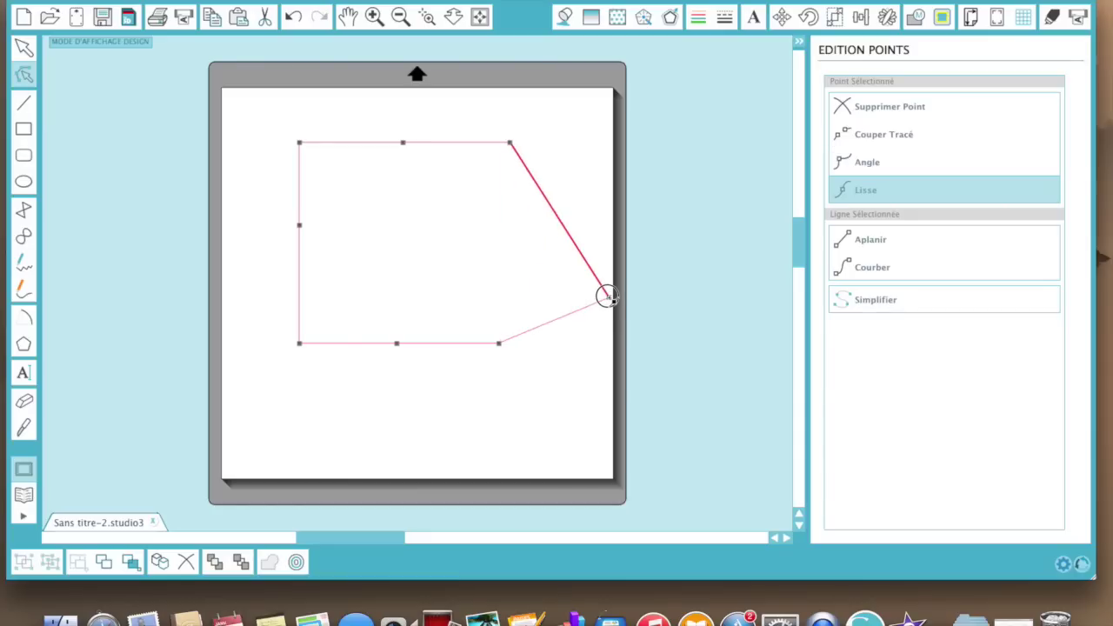
left_click_drag(397, 343, 369, 435)
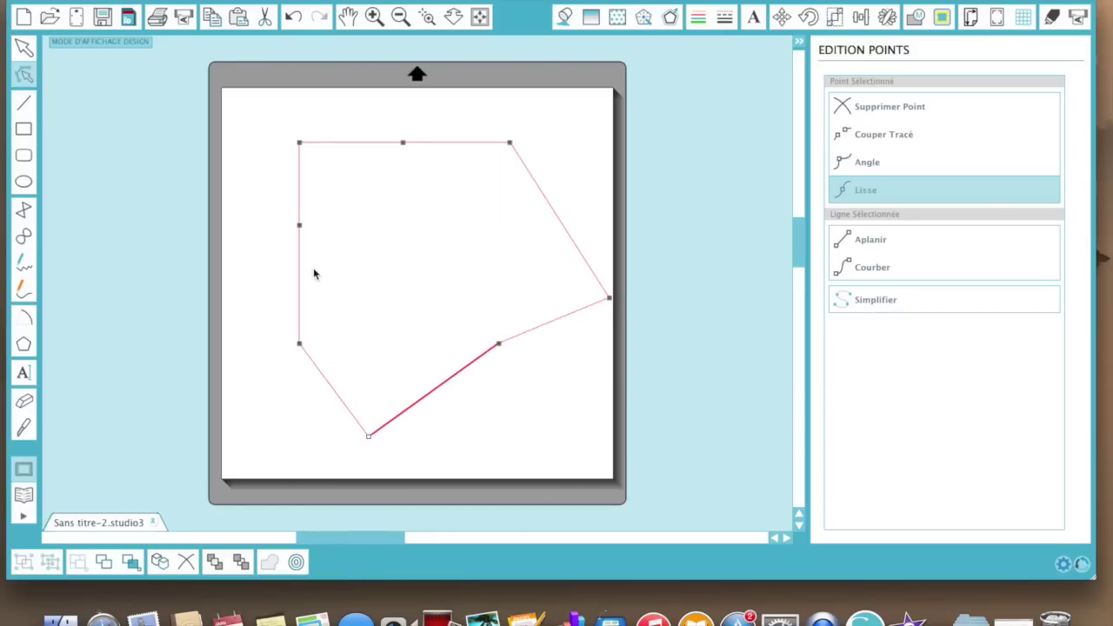
left_click_drag(301, 228, 231, 218)
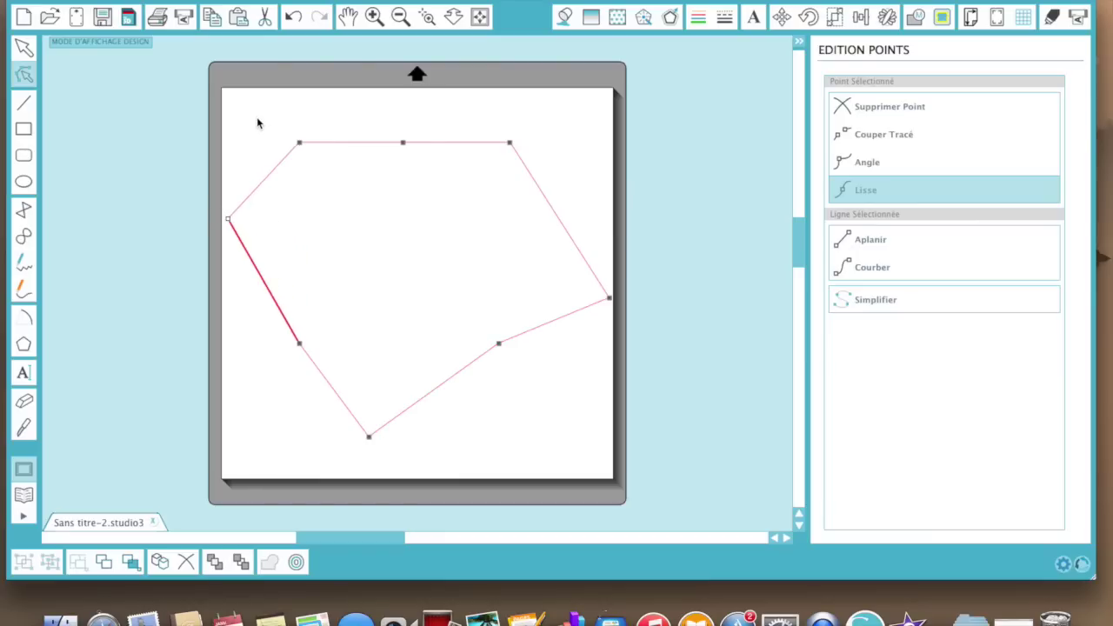
- Leave point editing and delete the reshaped polygon from the page
left_click(26, 78)
right_click(249, 124)
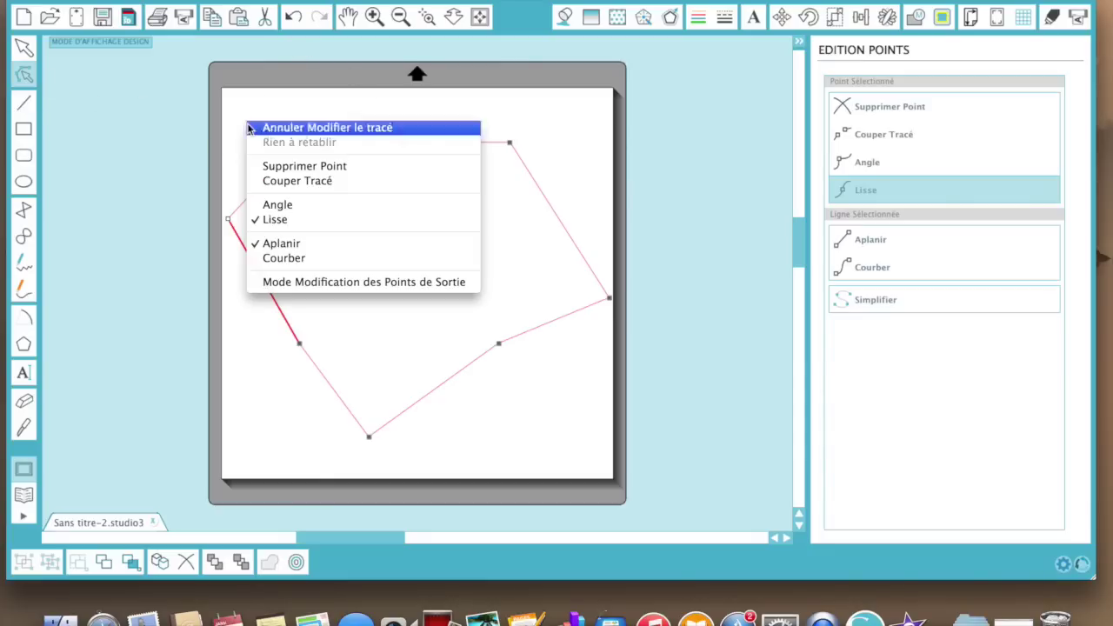
left_click(492, 363)
left_click(240, 117)
left_click_drag(238, 116, 499, 499)
scroll(560, 532, "down", 1)
key("Delete")
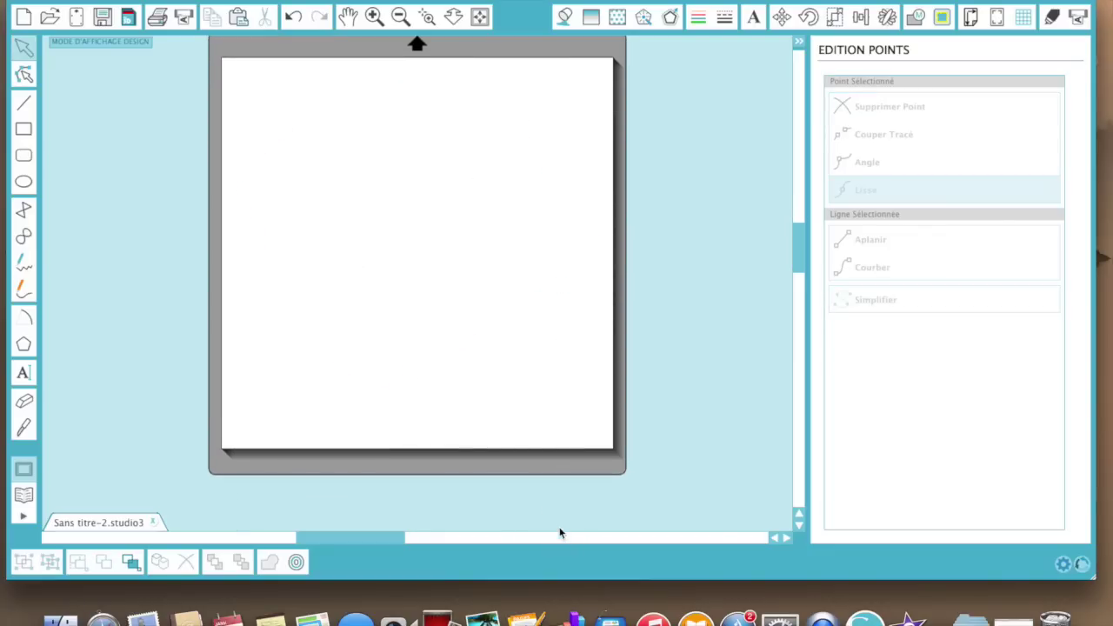
- Draw two separate horizontal straight lines in the upper half of the page, the second lower and shifted to the right
left_click(27, 105)
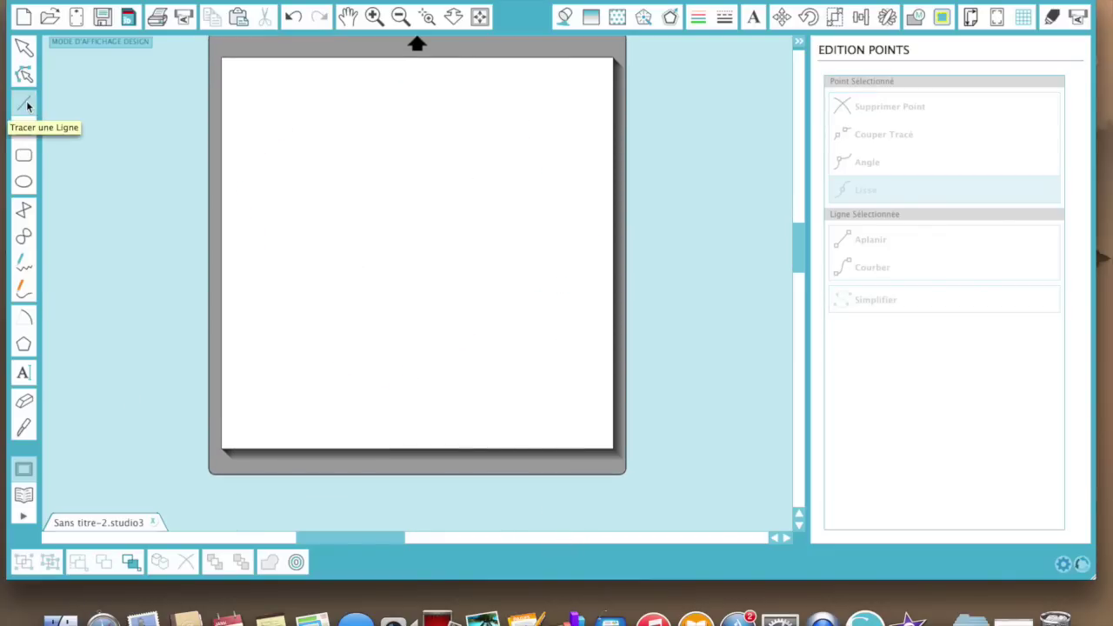
left_click_drag(272, 173, 489, 171)
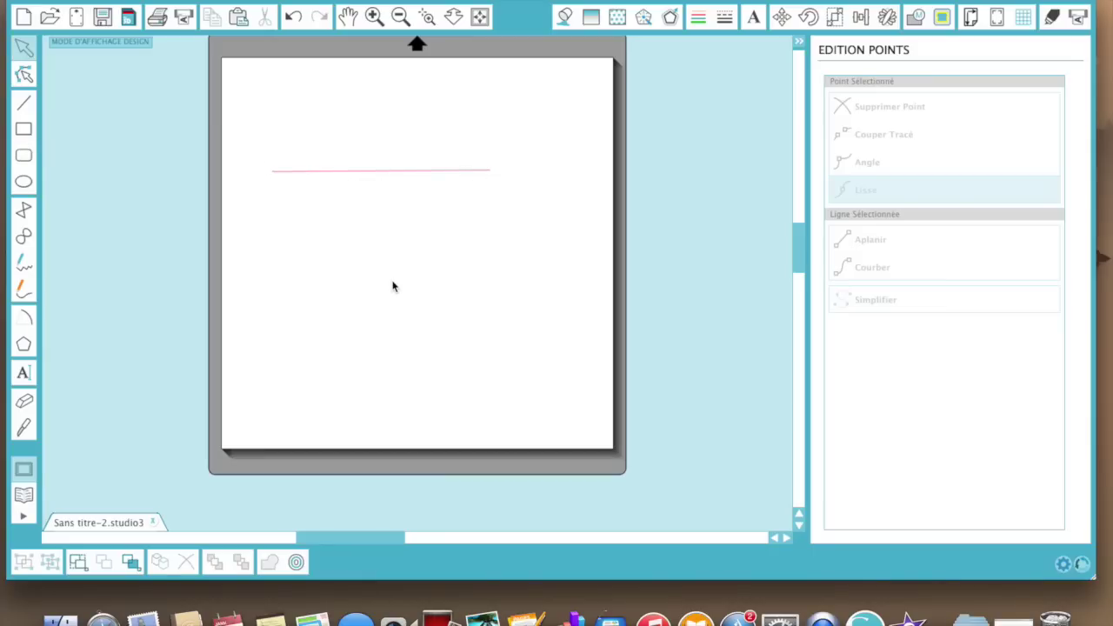
left_click(25, 104)
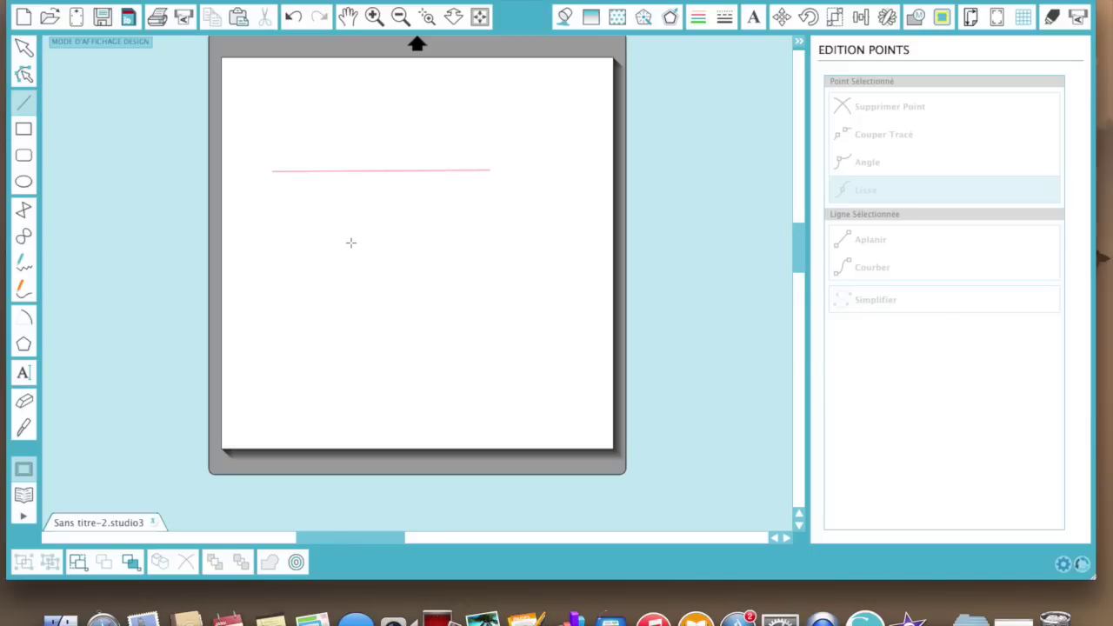
left_click_drag(350, 242, 565, 242)
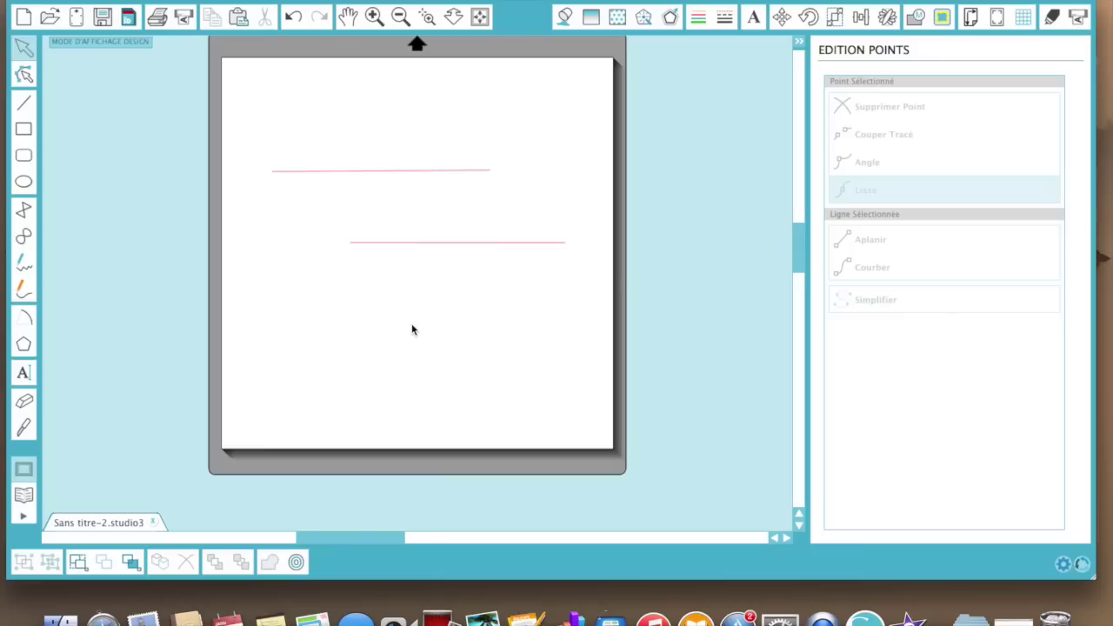
- Draw a diagonal line sloping down to the right at the page's left and a vertical line crossing both horizontal lines
left_click(23, 104)
left_click(270, 226)
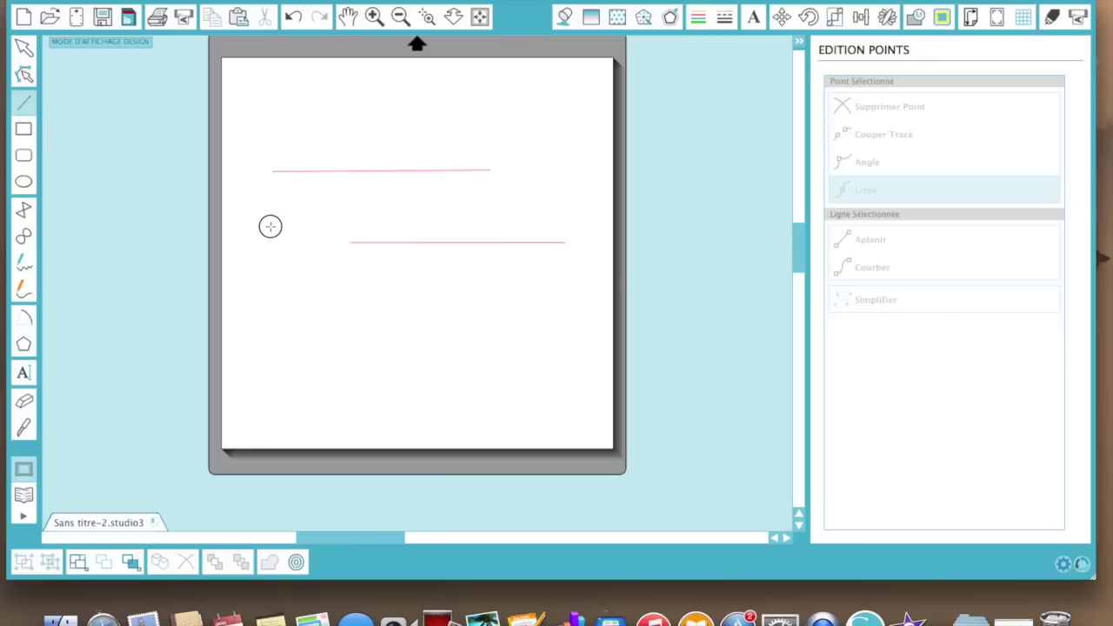
left_click(379, 300)
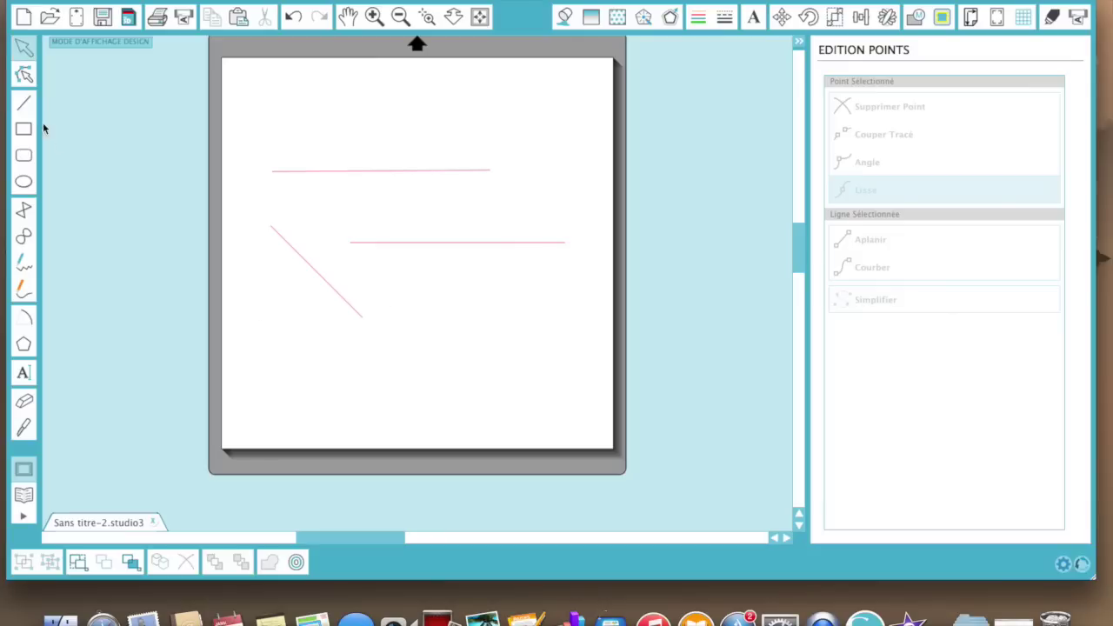
left_click(24, 106)
left_click(466, 108)
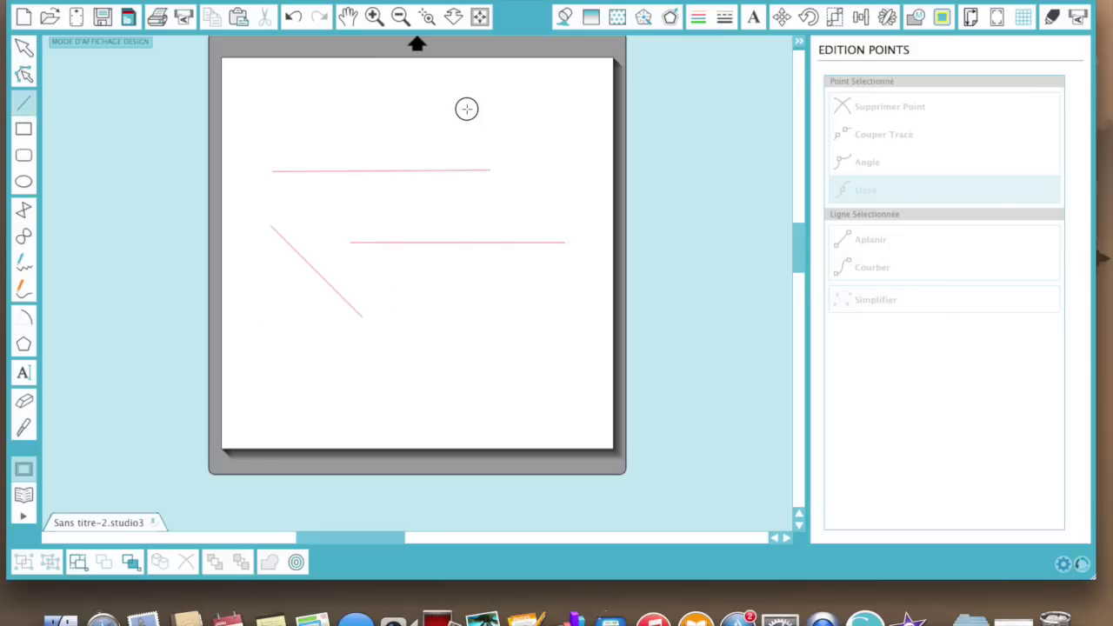
left_click(474, 348)
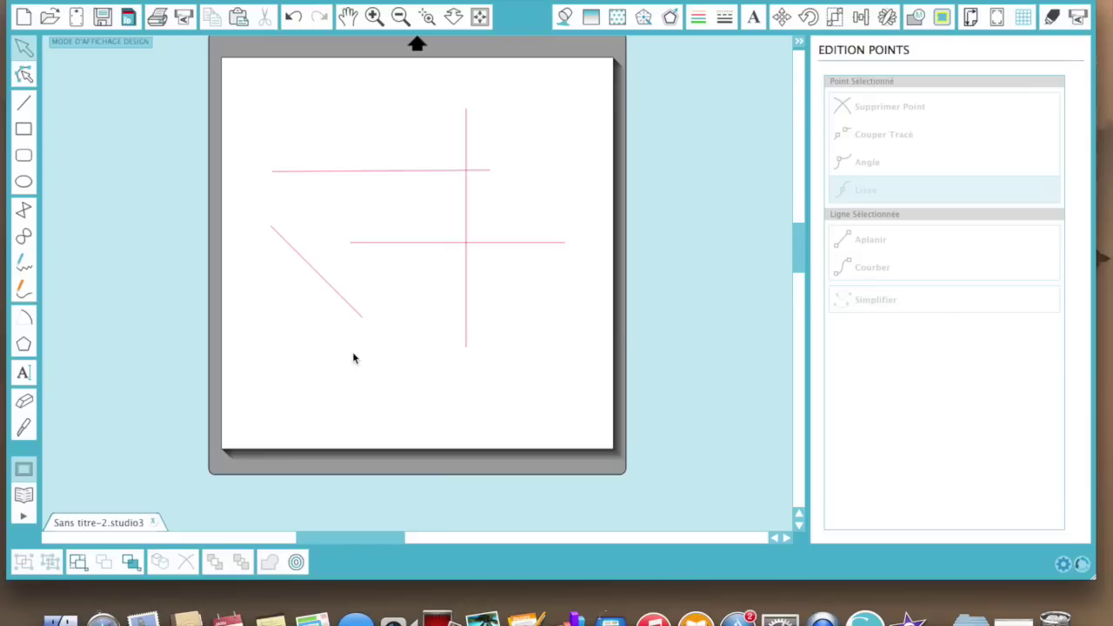
- Delete all four lines and draw two overlapping rectangles in the page's upper half, the second about 202 × 45 mm
left_click_drag(223, 96, 524, 410)
key("Delete")
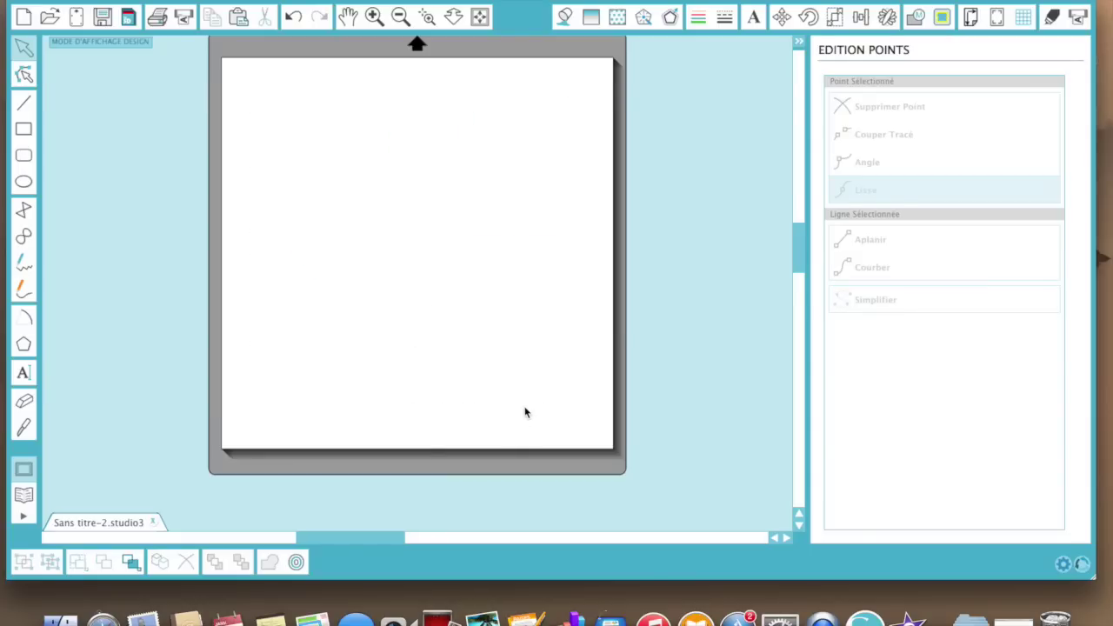
left_click(30, 132)
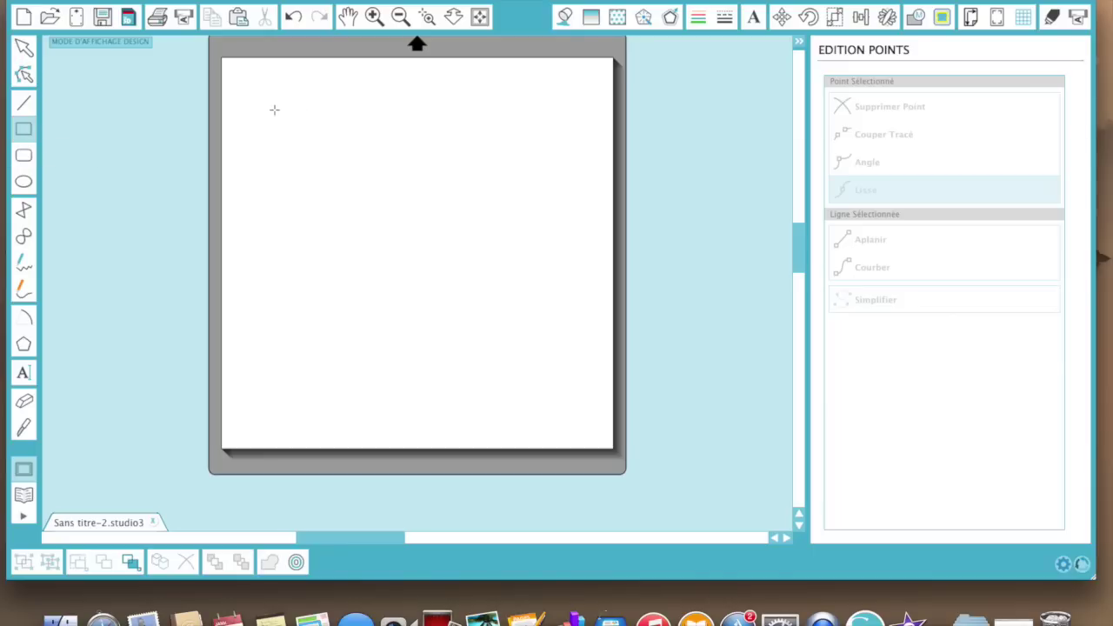
mouse_move(274, 109)
left_mouse_down()
mouse_move(284, 128)
mouse_move(489, 215)
left_mouse_up()
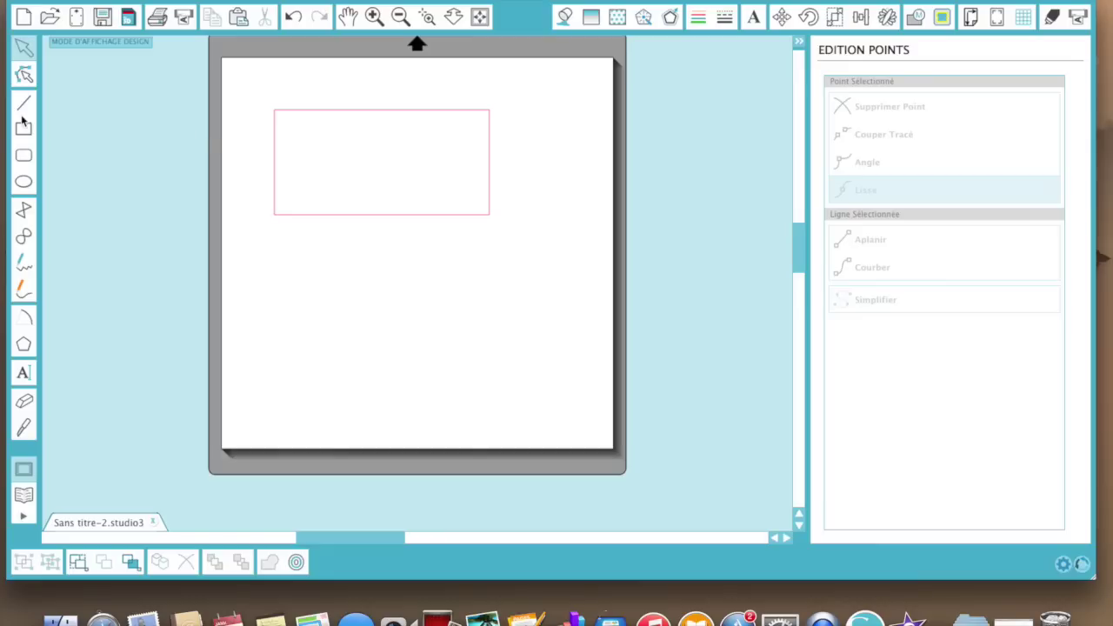
left_click(24, 130)
left_click_drag(310, 137, 571, 195)
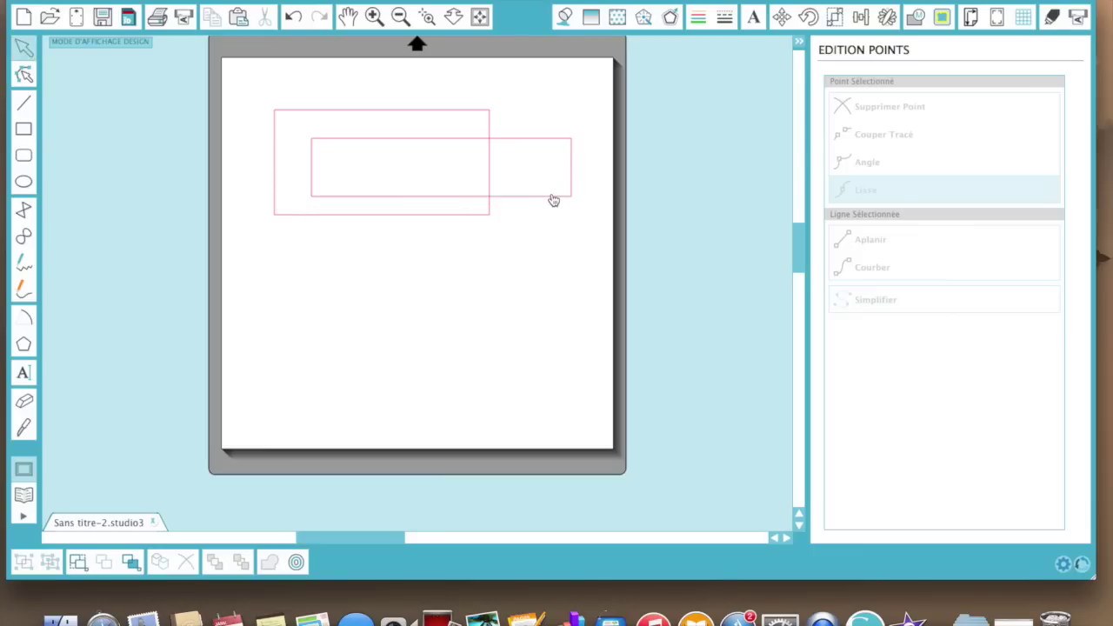
- Scale the flatter rectangle to 234 mm wide and 365 mm high with the aspect ratio unlocked
left_click(553, 200)
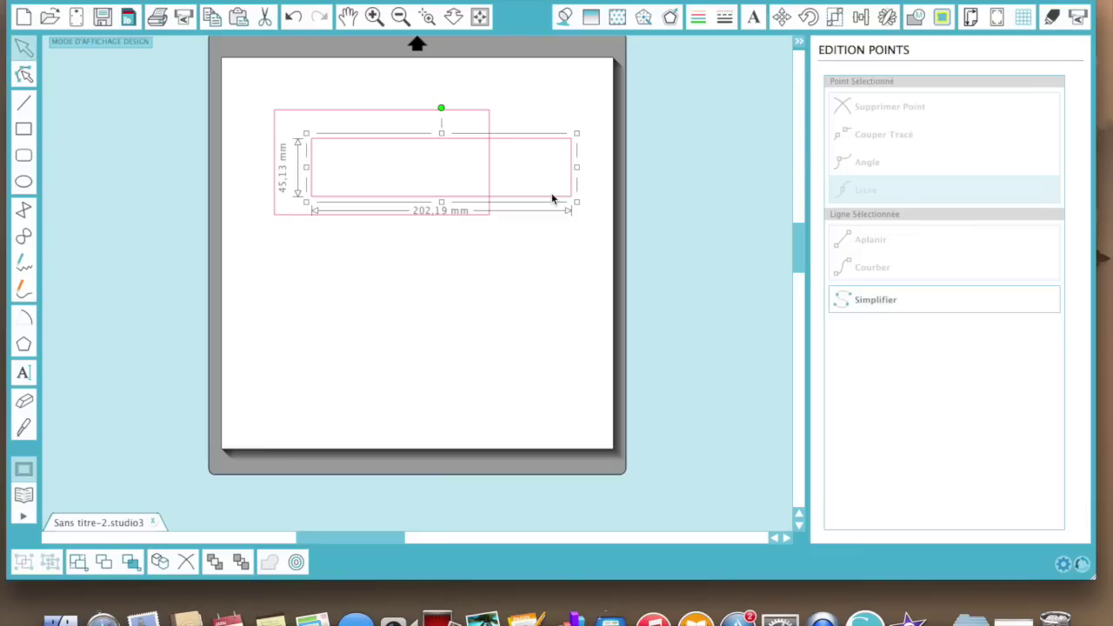
left_click(835, 17)
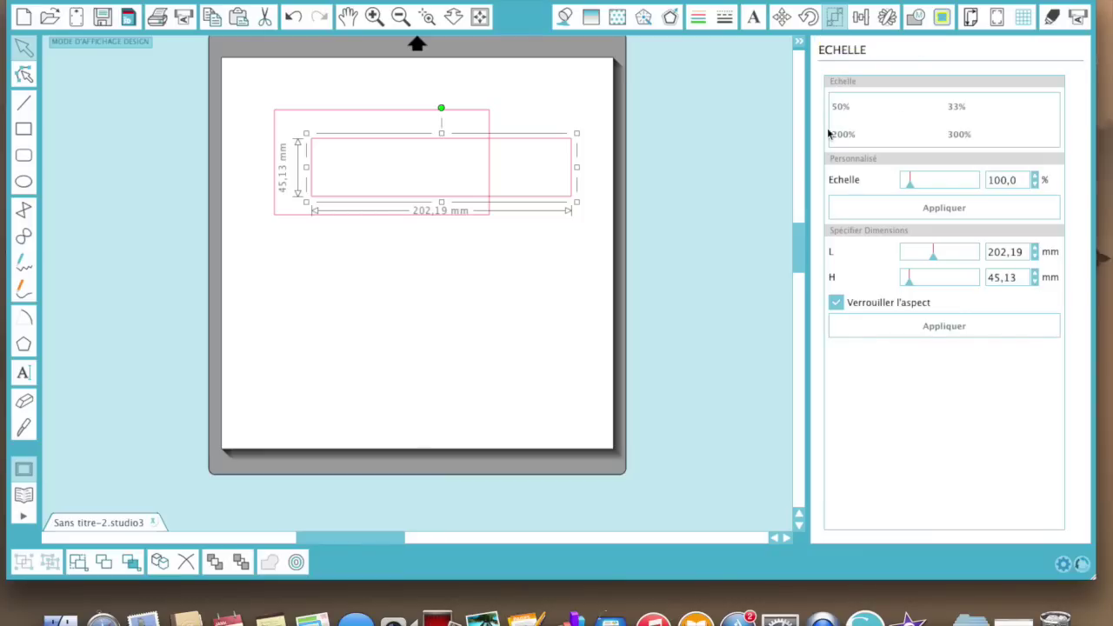
left_click(834, 303)
left_click_drag(1020, 252, 977, 246)
type("234")
left_click_drag(1017, 278, 970, 288)
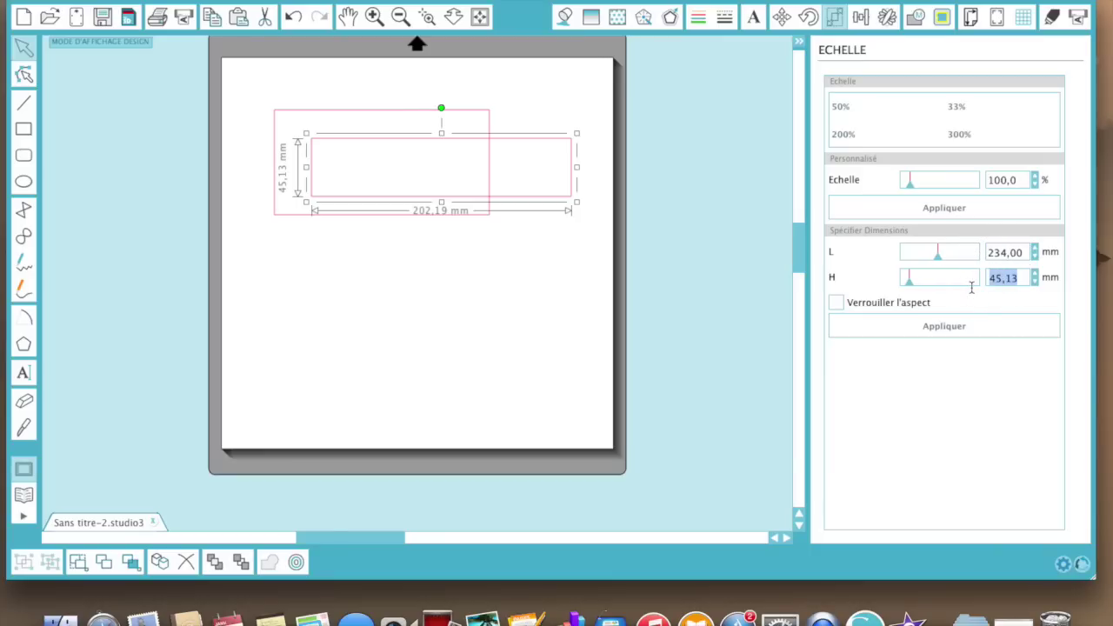
type("365")
left_click(962, 327)
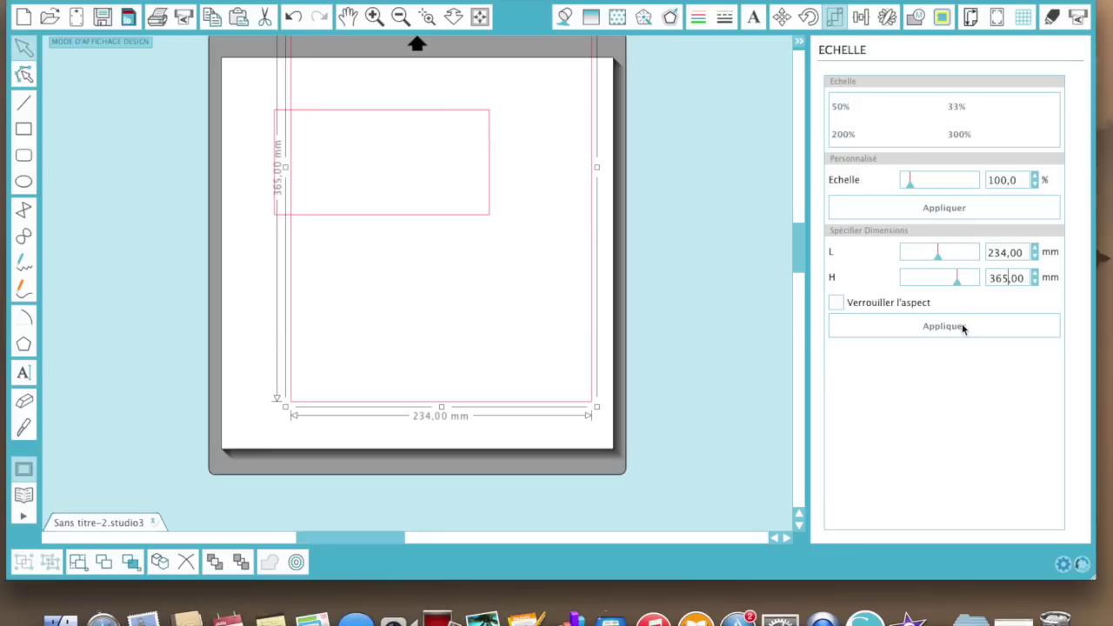
- Move the enlarged rectangle down past the page's lower edge, undo the move and the resize, and deselect it
mouse_move(467, 404)
left_mouse_down()
mouse_move(444, 600)
mouse_move(472, 405)
mouse_move(455, 419)
left_mouse_up()
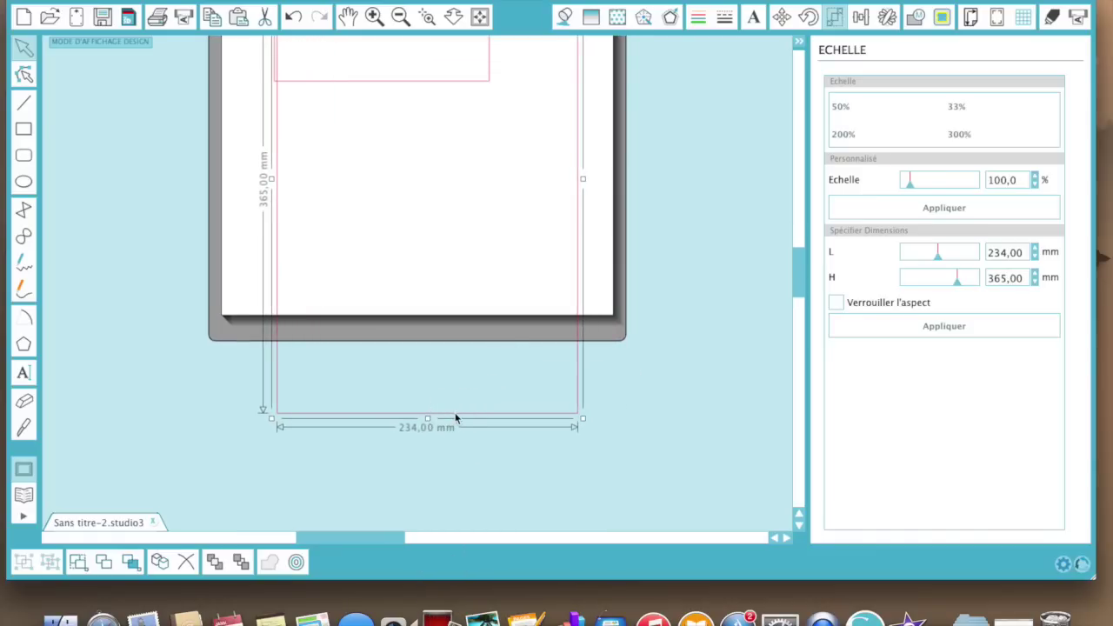
left_click(287, 19)
left_click(287, 19)
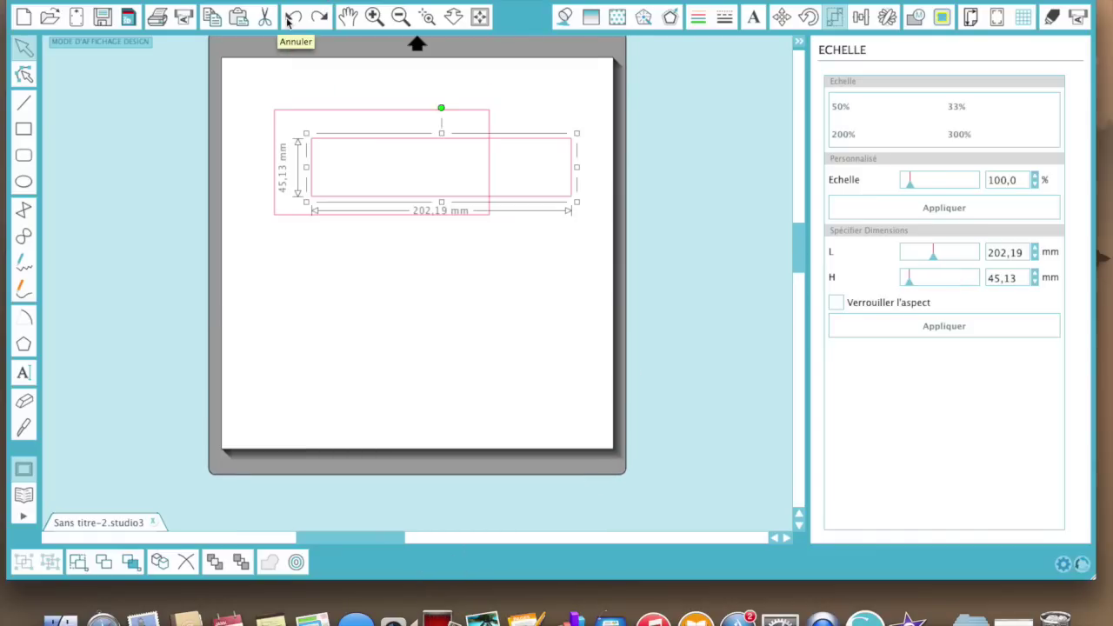
left_click(311, 361)
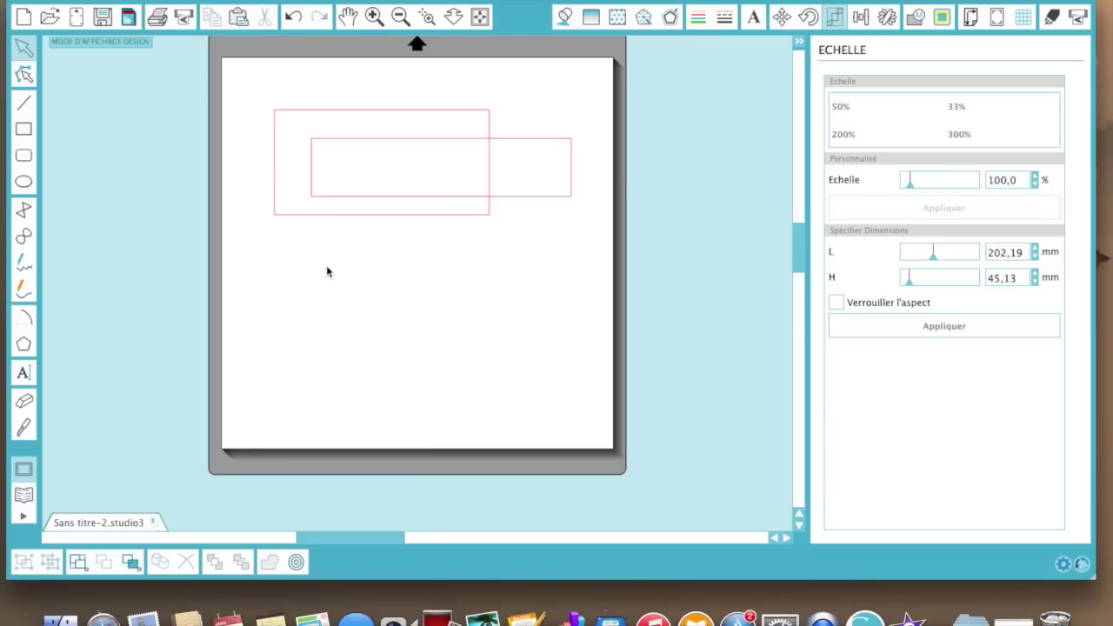
- Draw a square with sides of about 101 mm below the two rectangles
left_click(26, 131)
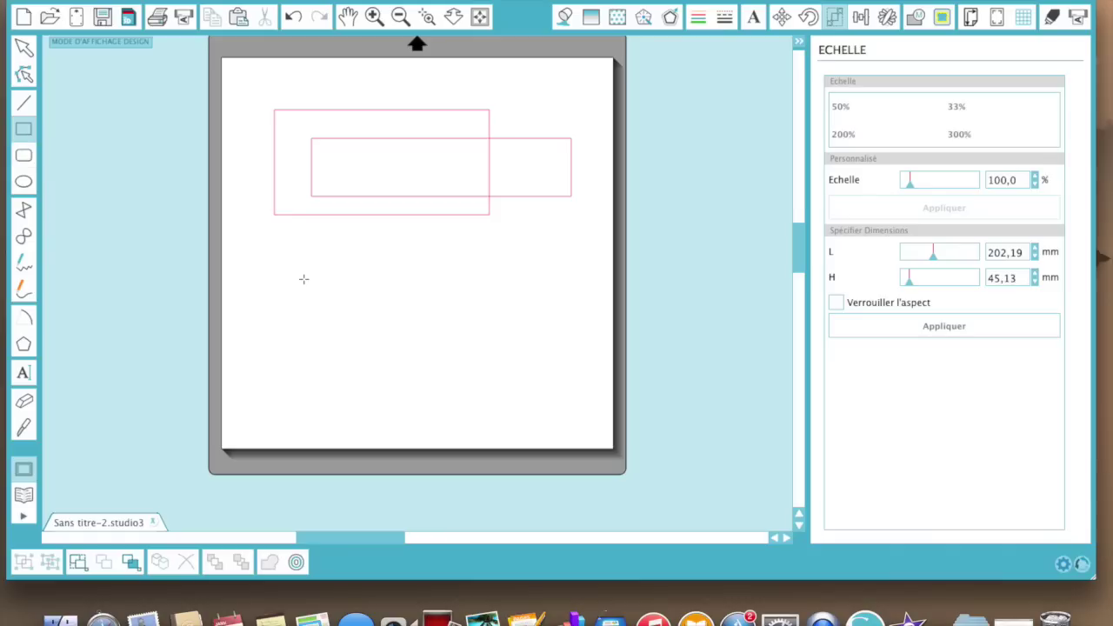
left_click_drag(304, 278, 434, 409)
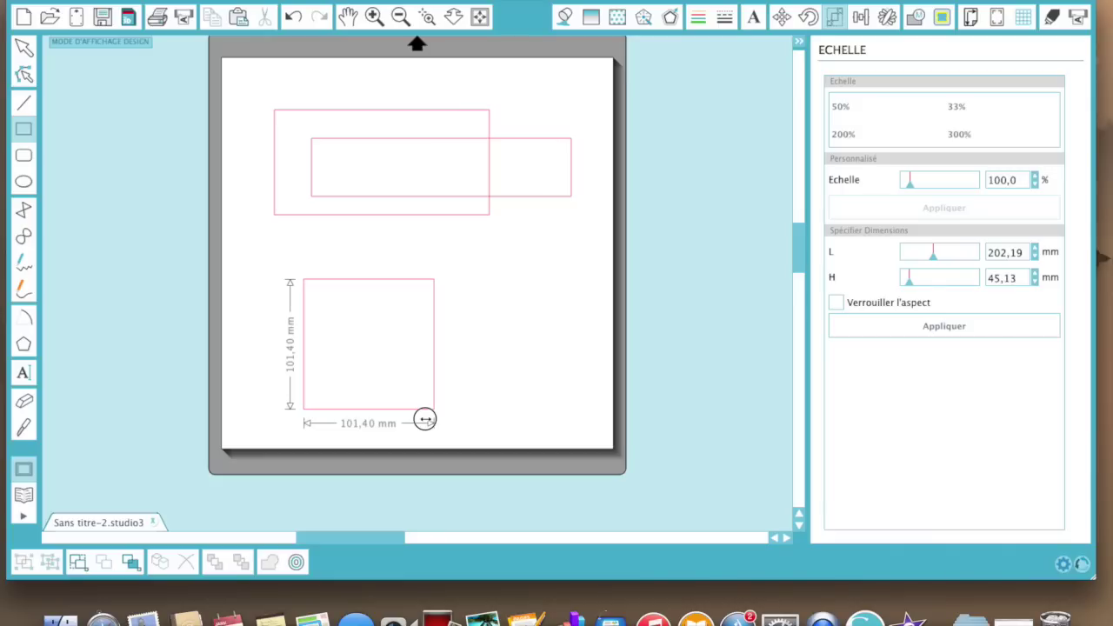
key("v")
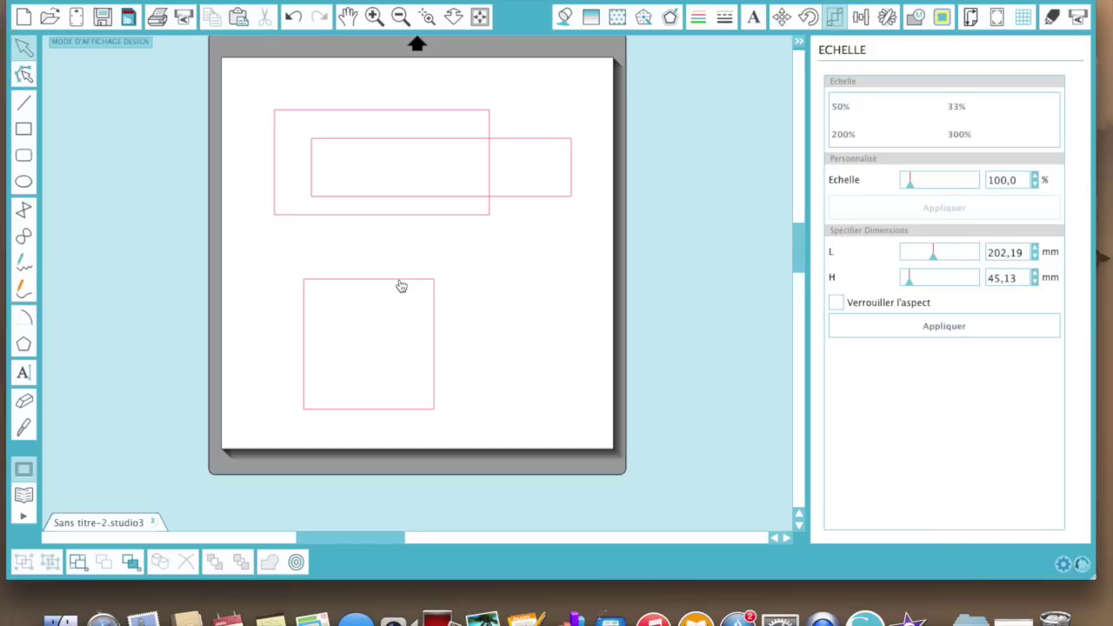
- Delete all three shapes and draw an upright rounded rectangle about 82 × 134 mm in the page's upper half
left_click_drag(244, 73, 615, 467)
key("Delete")
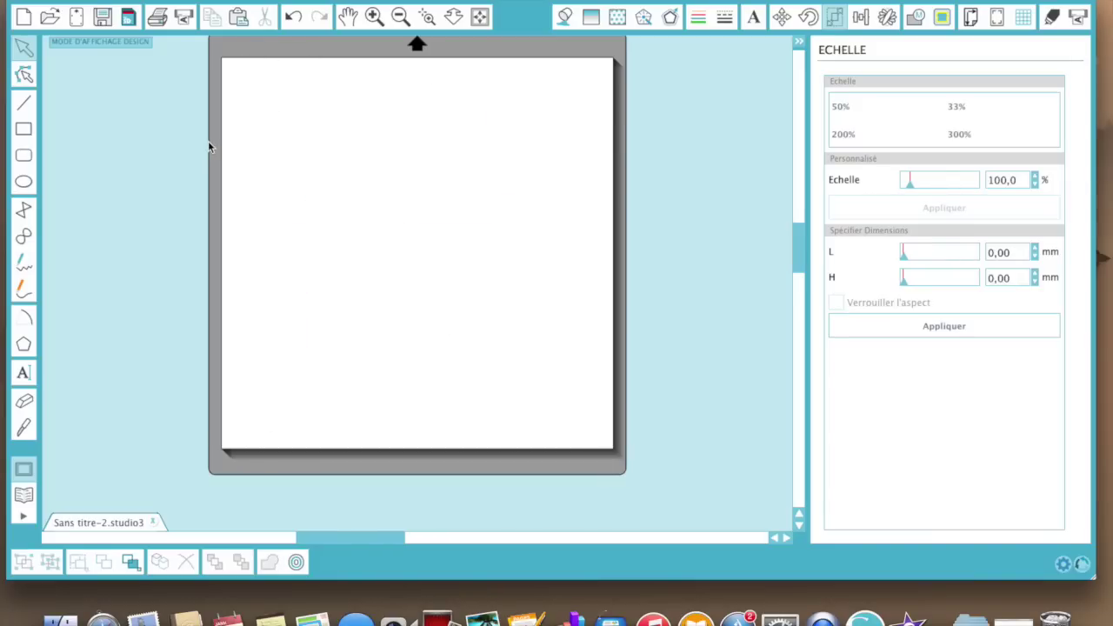
left_click(24, 161)
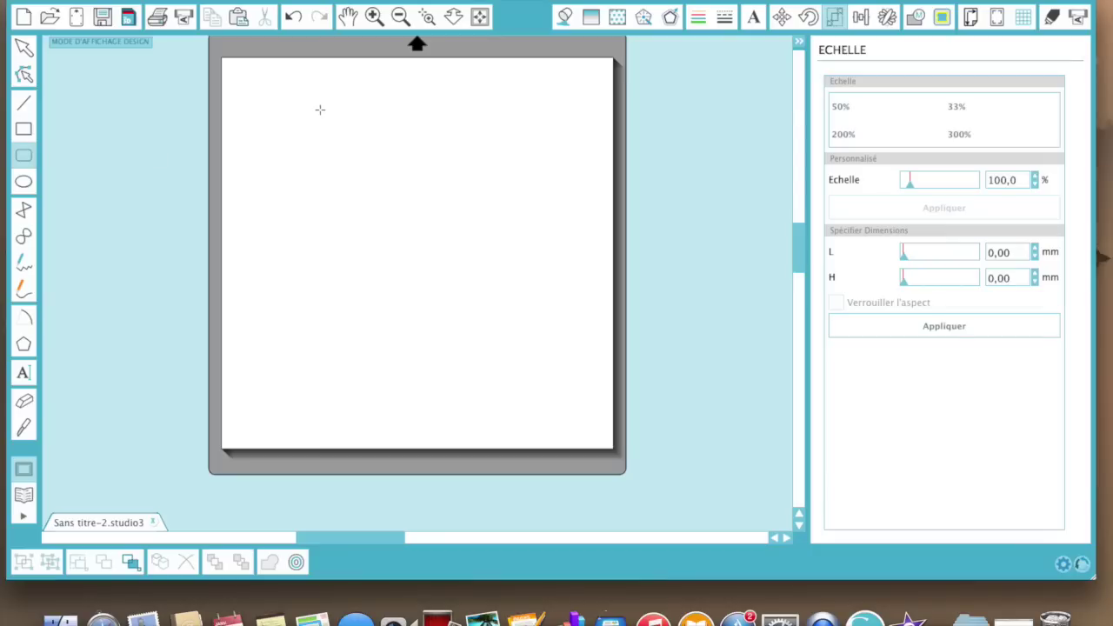
left_click_drag(320, 110, 424, 280)
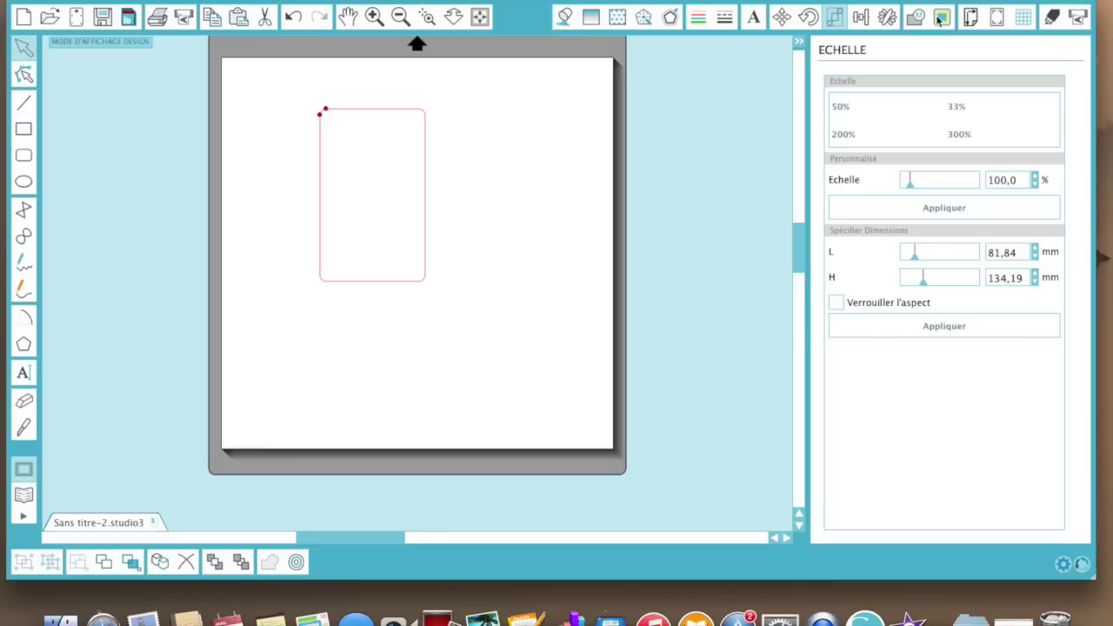
- Adjust the rounded rectangle's corner control points to the middle of its upper edge and partway down its left side, forming broadly curved ends
left_click(320, 115)
mouse_move(320, 115)
left_mouse_down()
mouse_move(322, 147)
mouse_move(319, 115)
left_mouse_up()
mouse_move(319, 119)
left_mouse_down()
mouse_move(336, 217)
mouse_move(313, 112)
mouse_move(321, 211)
mouse_move(307, 115)
left_mouse_up()
left_click(330, 110)
left_click_drag(330, 109, 388, 139)
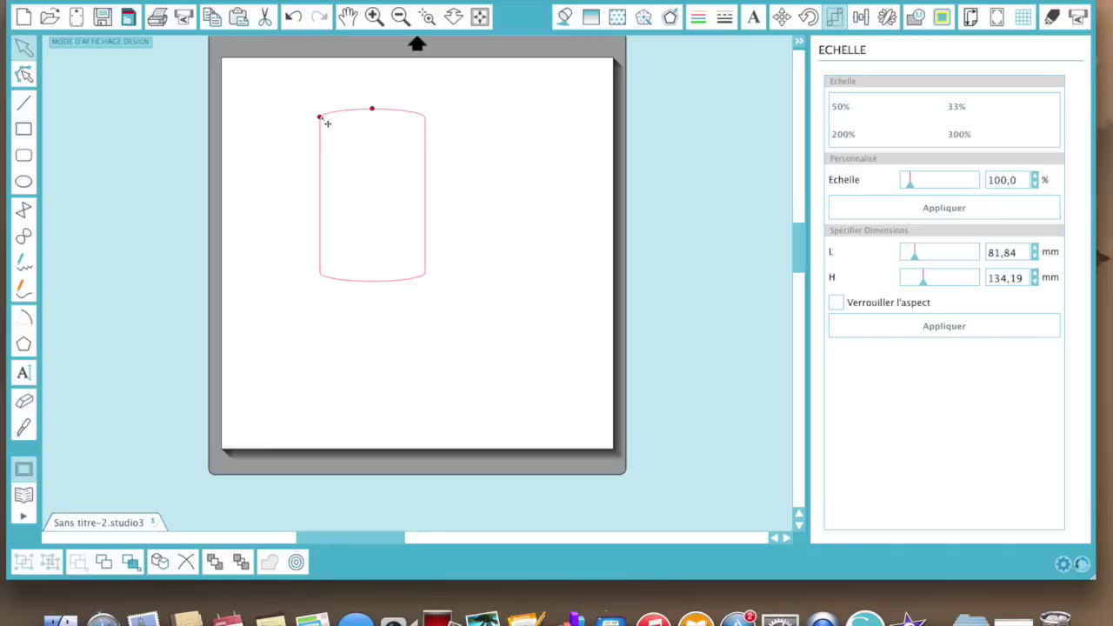
left_click_drag(320, 118, 319, 111)
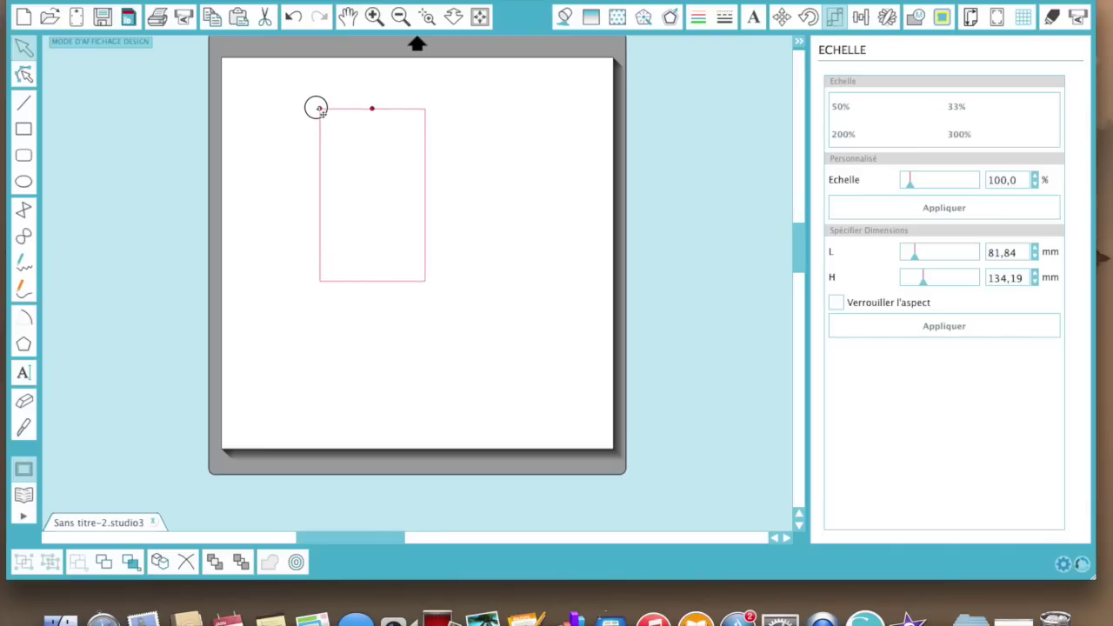
left_click_drag(319, 109, 293, 144)
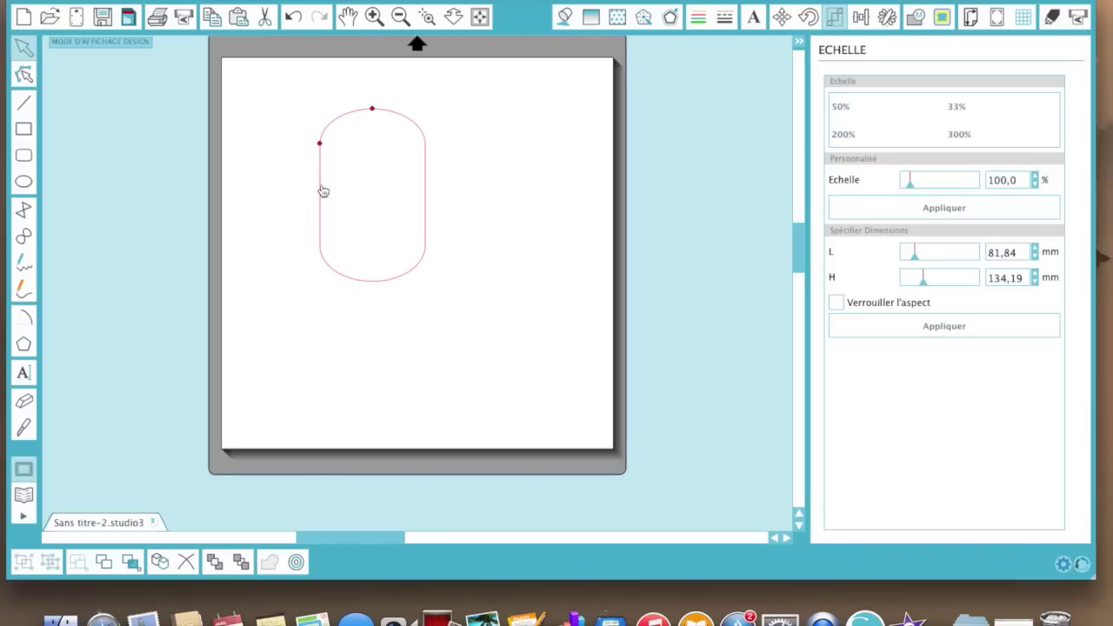
- Select the rounded shape, enlarge it slightly, and narrow and shorten it to about 45 × 72 mm
left_click(405, 280)
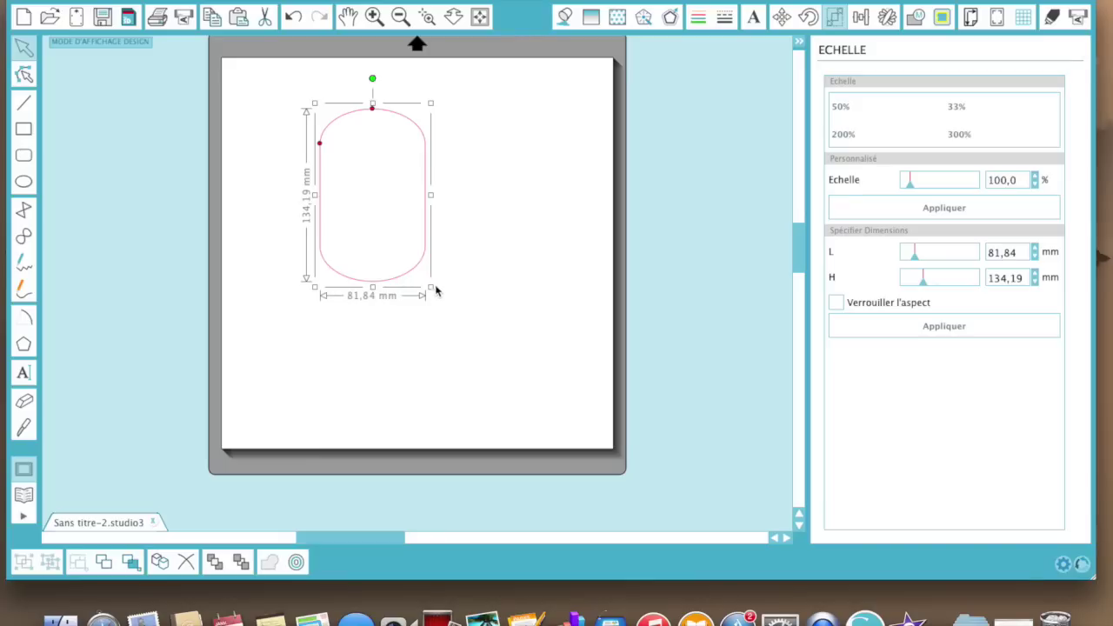
mouse_move(429, 285)
left_mouse_down()
mouse_move(363, 189)
mouse_move(479, 325)
mouse_move(439, 298)
left_mouse_up()
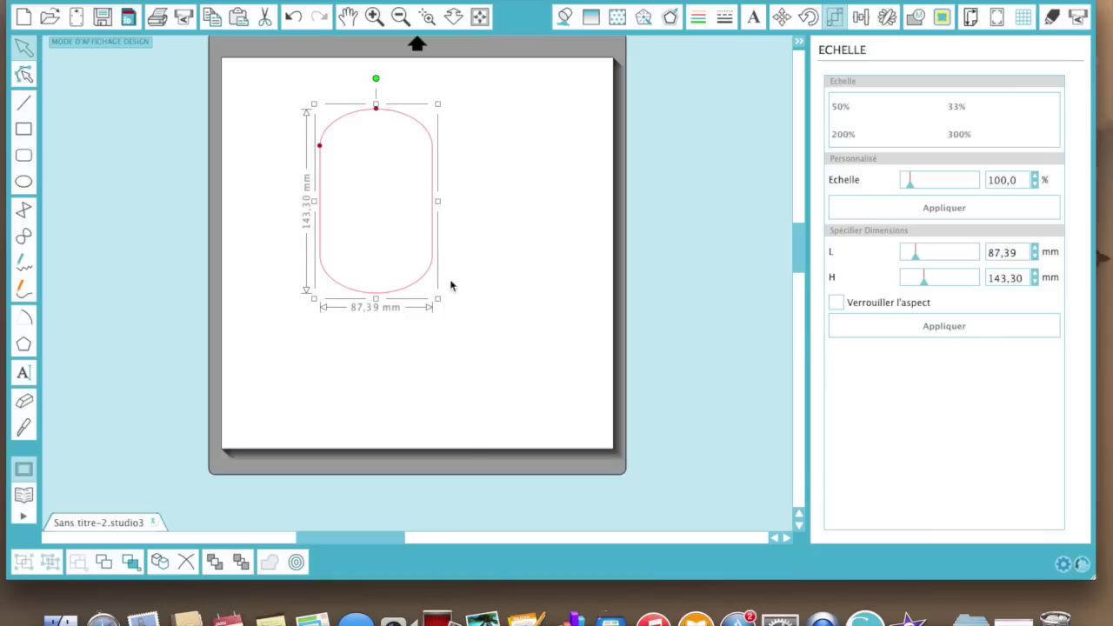
left_click_drag(437, 201, 381, 201)
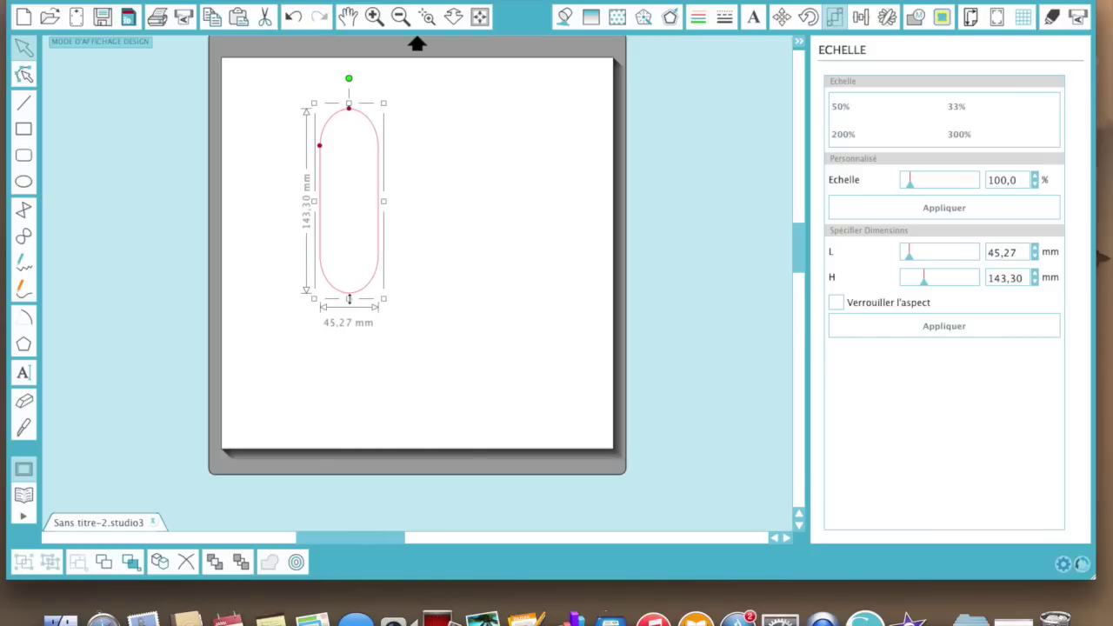
left_click_drag(348, 298, 345, 208)
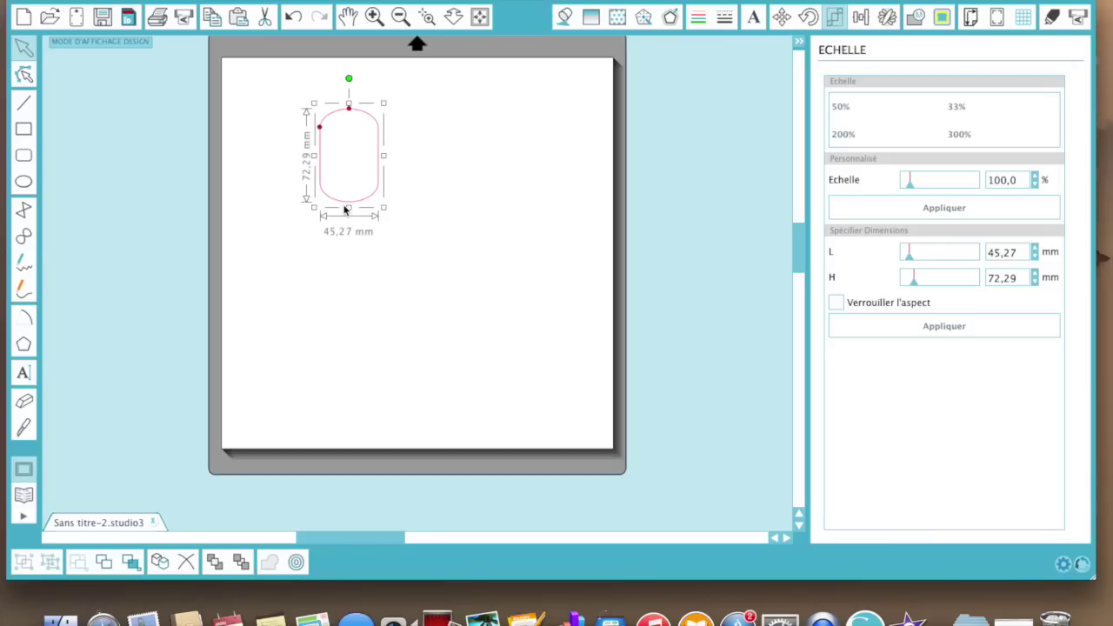
- Delete the rounded shape and draw a wide horizontal ellipse in the page's upper half
key("Delete")
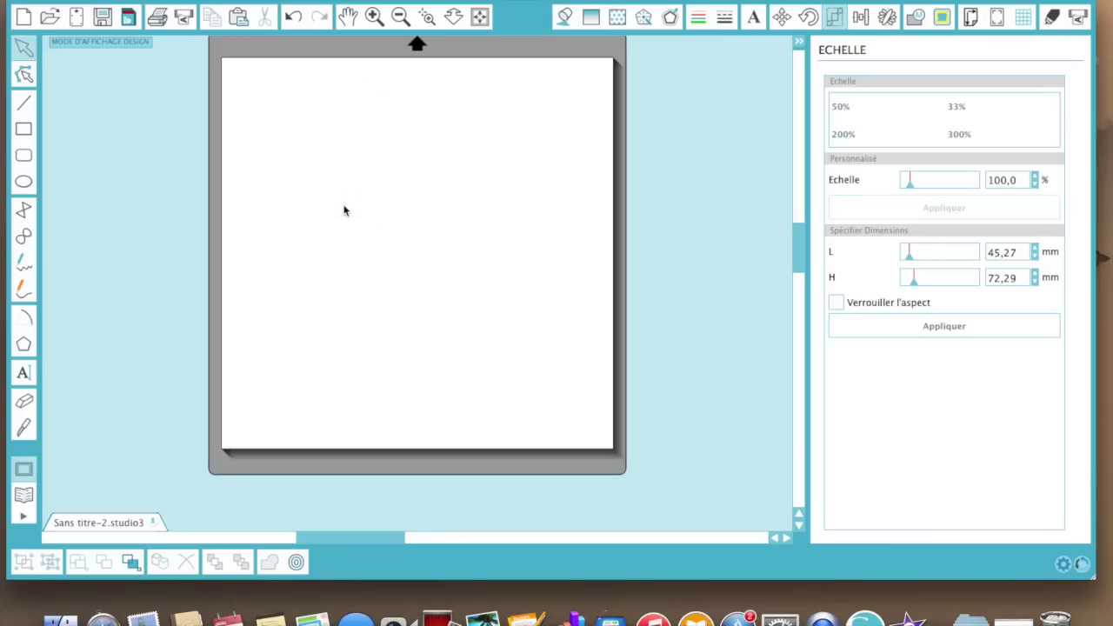
left_click(24, 182)
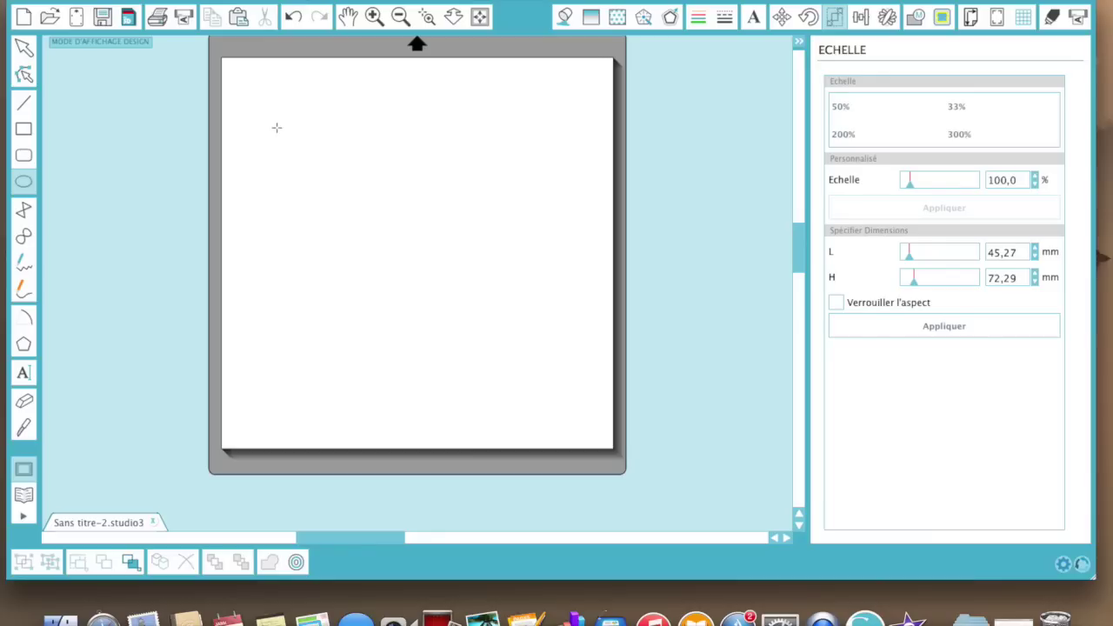
left_click_drag(276, 128, 500, 273)
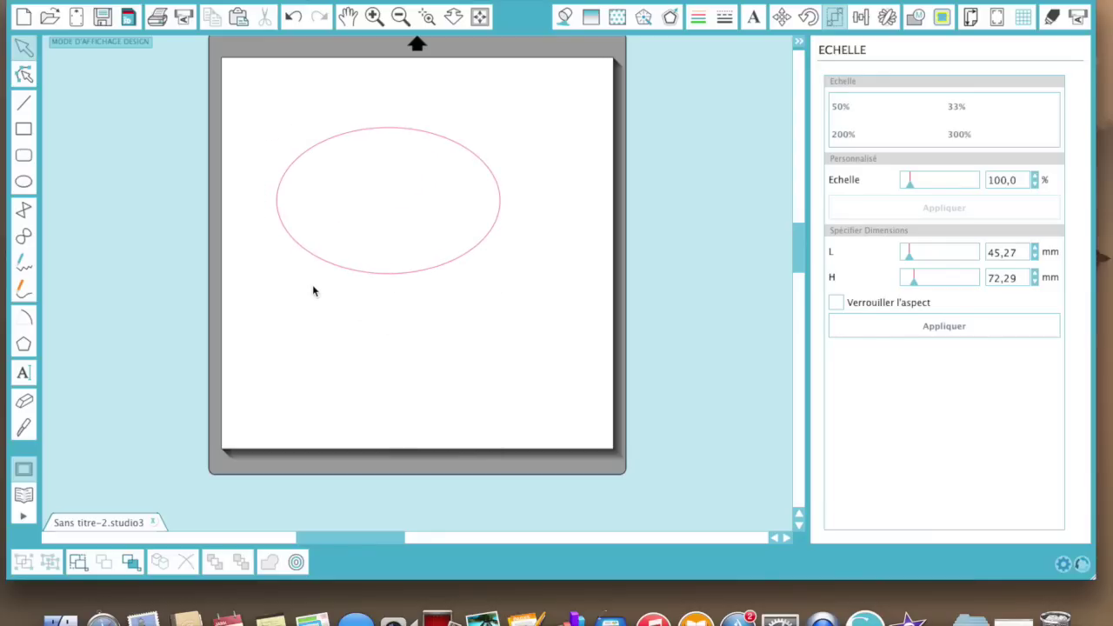
- Draw a second wide horizontal ellipse in the page's lower half and a perfect circle overlapping its left end
left_click(28, 179)
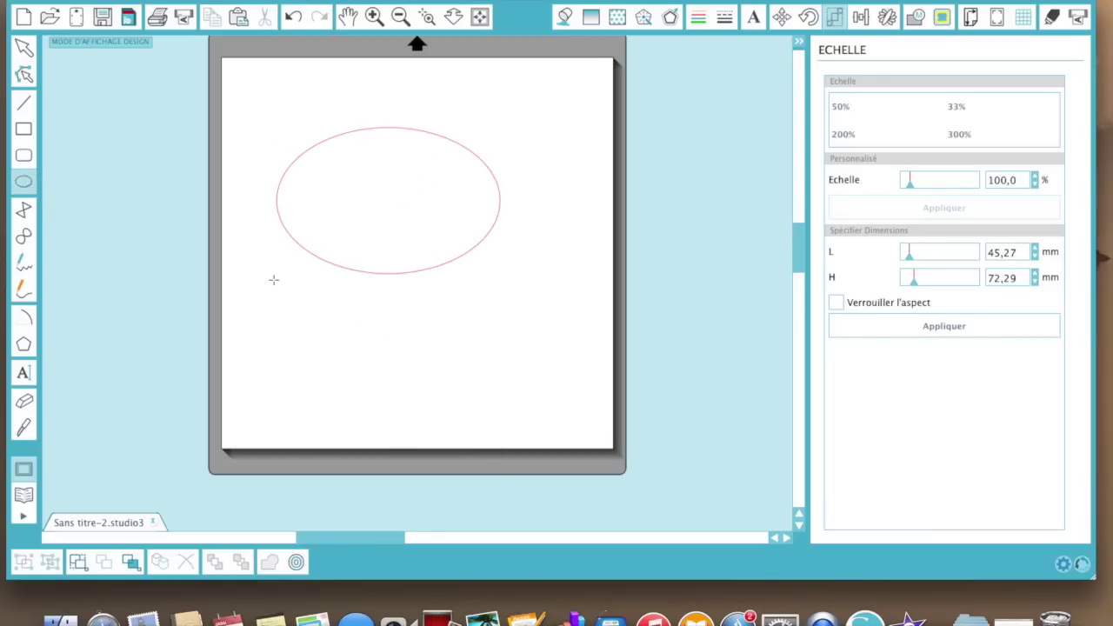
mouse_move(266, 273)
left_mouse_down()
mouse_move(510, 338)
mouse_move(505, 258)
mouse_move(469, 166)
mouse_move(472, 413)
mouse_move(402, 616)
mouse_move(534, 174)
mouse_move(553, 264)
left_mouse_up()
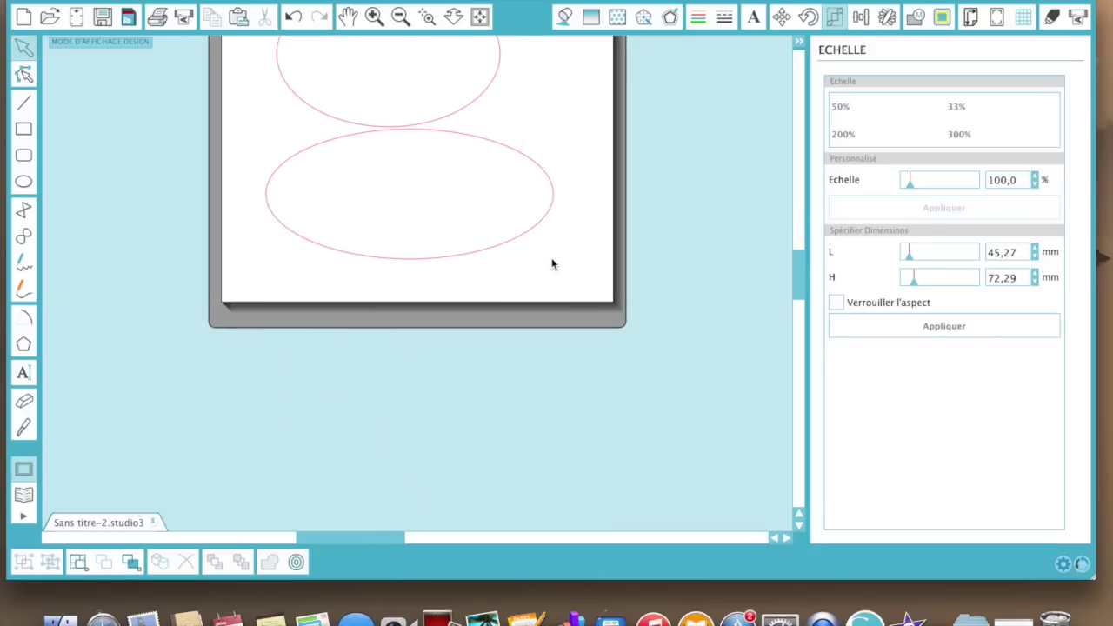
left_click(30, 184)
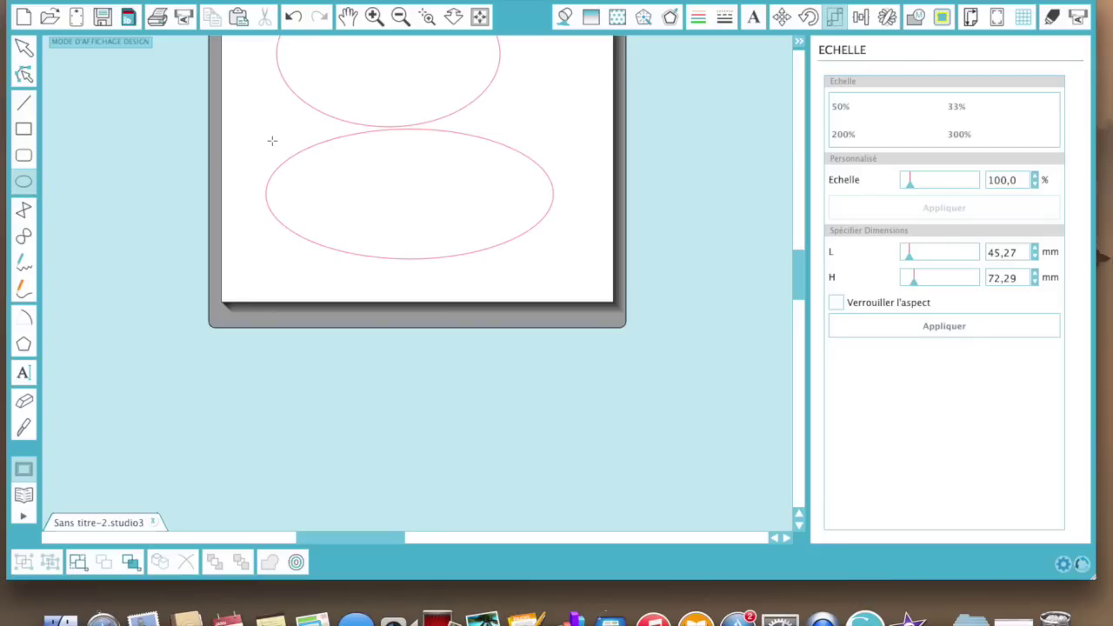
left_click_drag(271, 140, 418, 258)
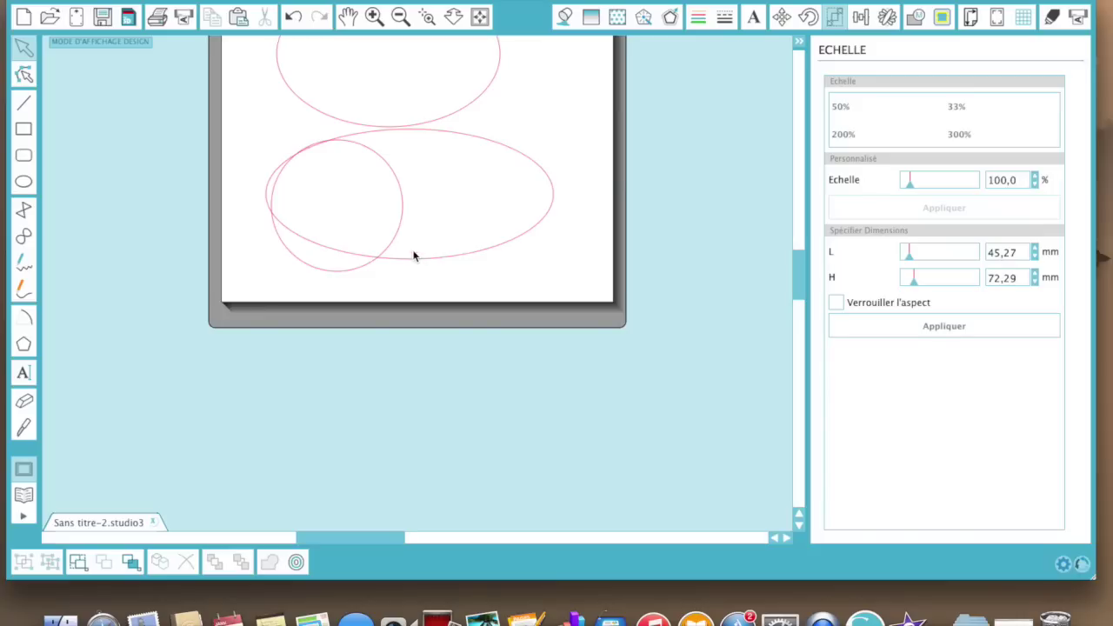
- Delete both ellipses and the circle
scroll(256, 59, "up", 3)
scroll(255, 57, "up", 2)
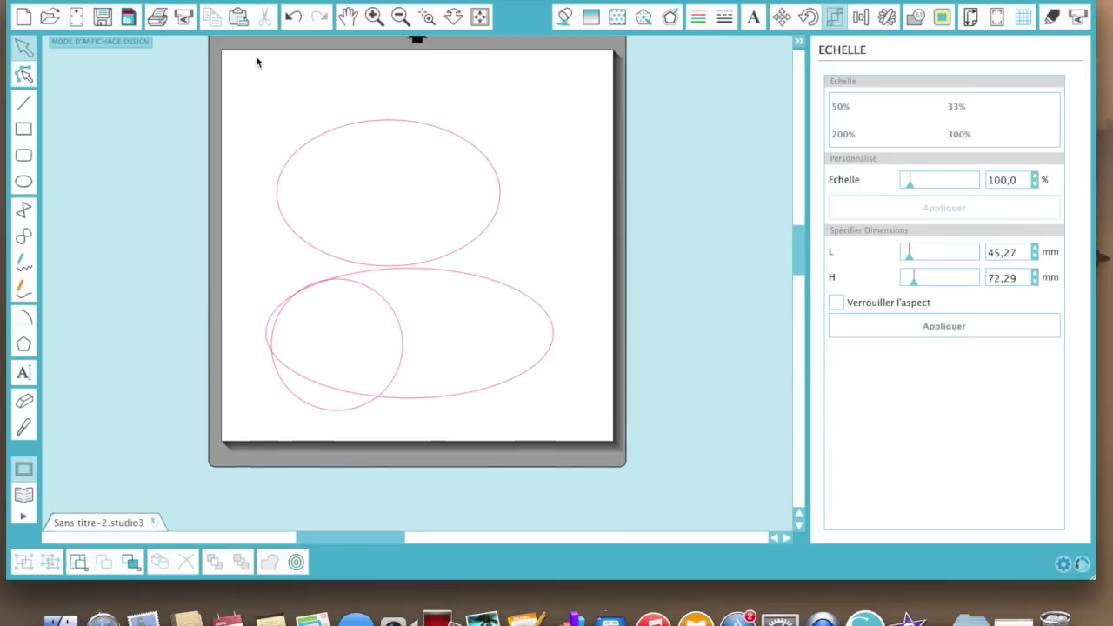
left_click_drag(251, 57, 678, 478)
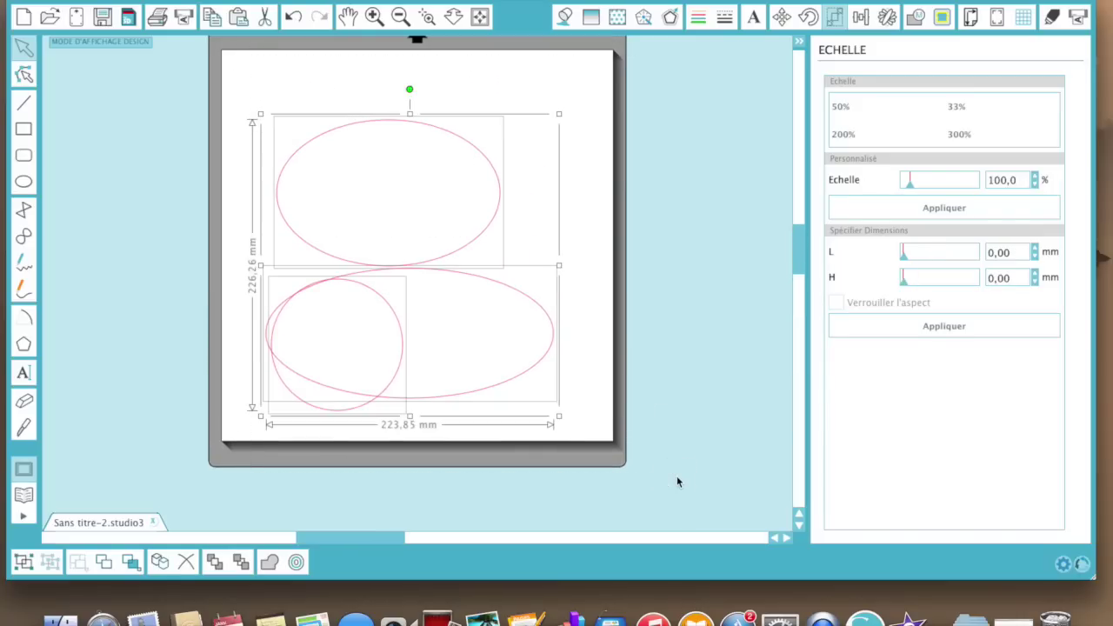
key("Delete")
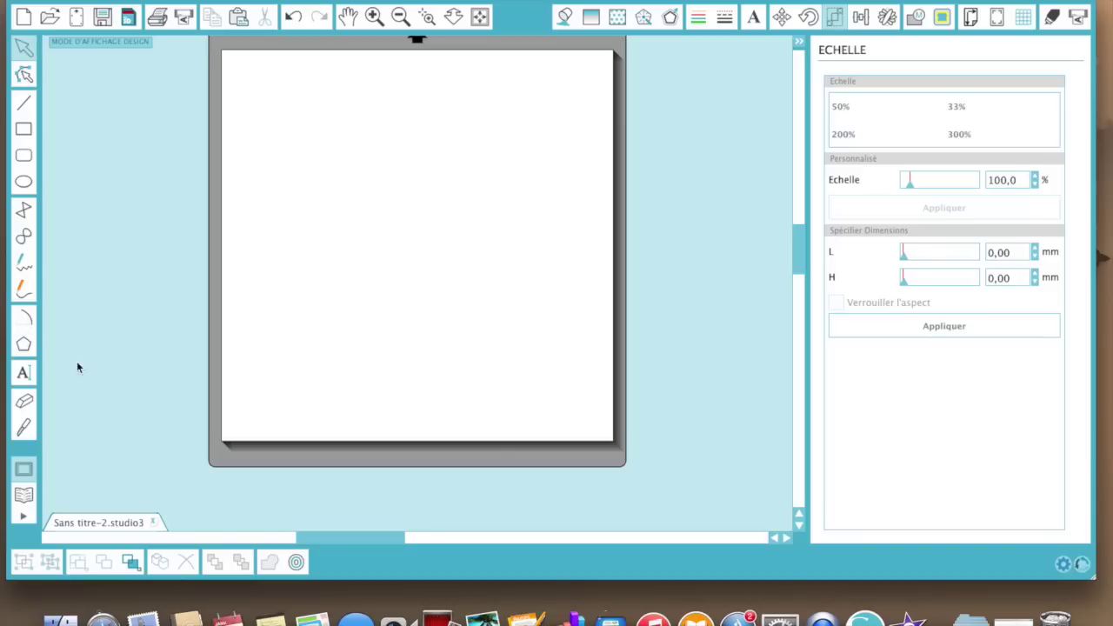
- Draw a regular pentagon about 205 × 195 mm with the Polygon tool and move it to the middle of the page
scroll(96, 367, "up", 2)
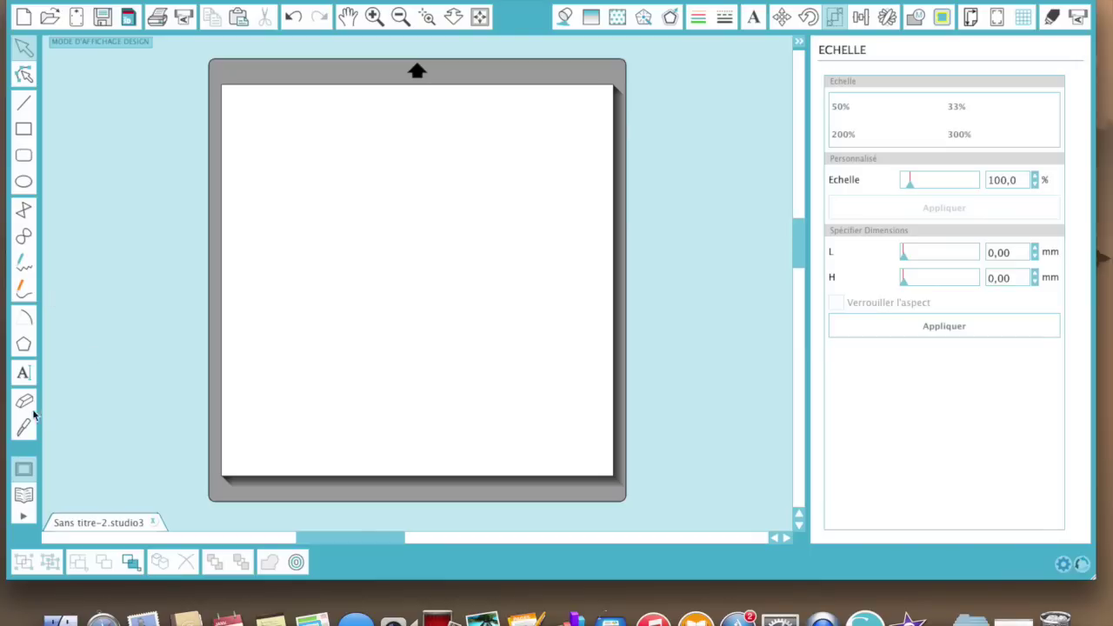
left_click(23, 373)
left_click(23, 345)
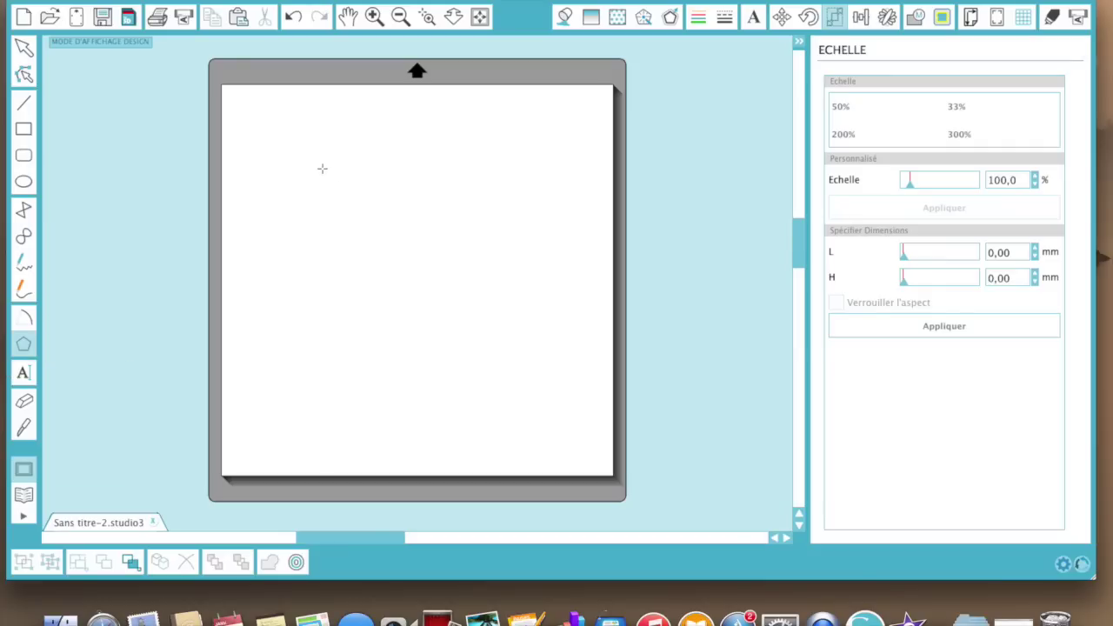
left_click_drag(321, 168, 428, 202)
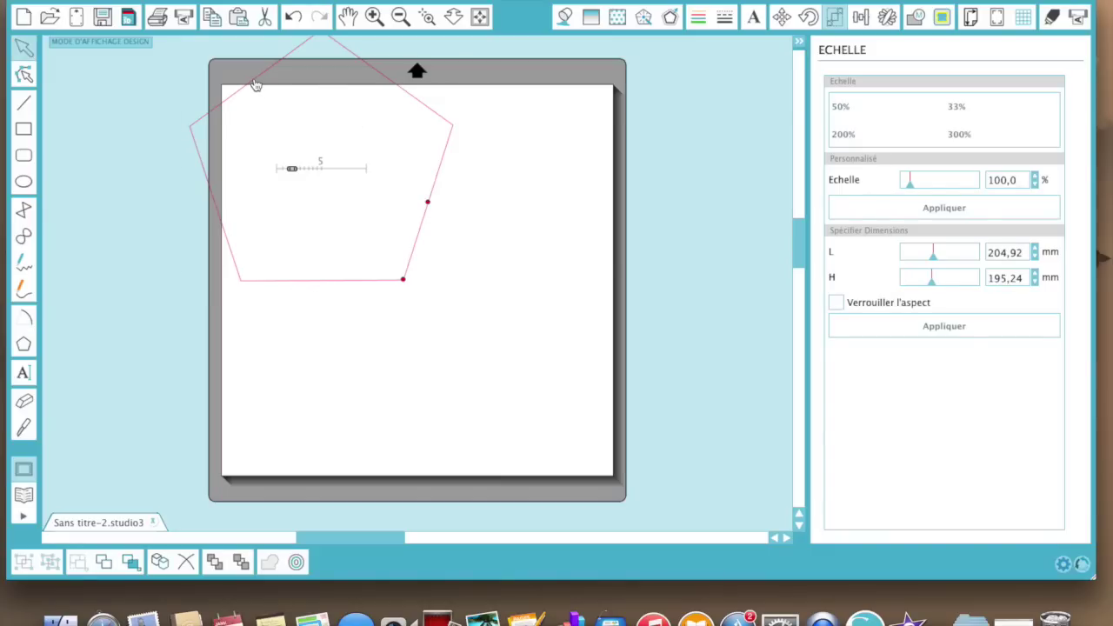
left_click_drag(249, 81, 340, 173)
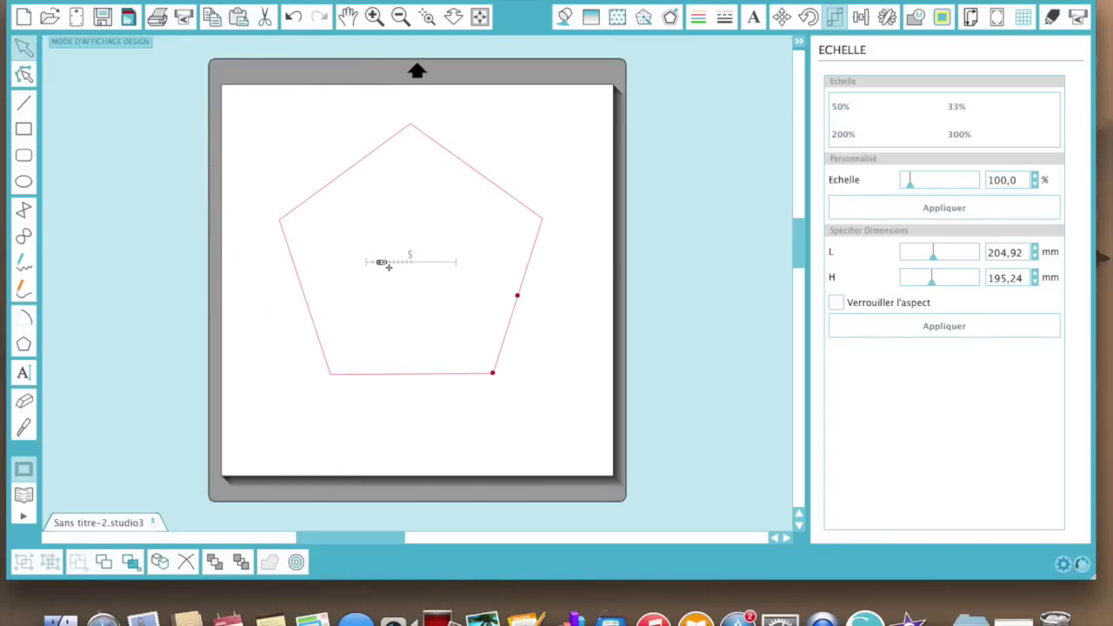
- Raise the polygon's side count to 60, reduce it to 3, and delete the tilted triangle
left_click_drag(388, 265, 465, 266)
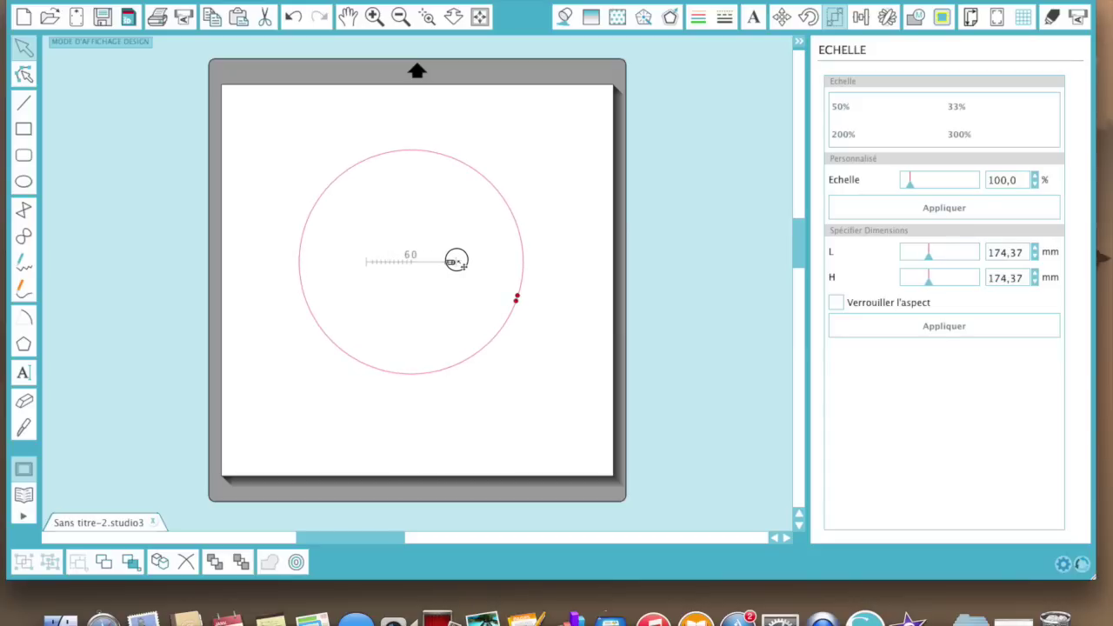
left_click_drag(456, 262, 372, 257)
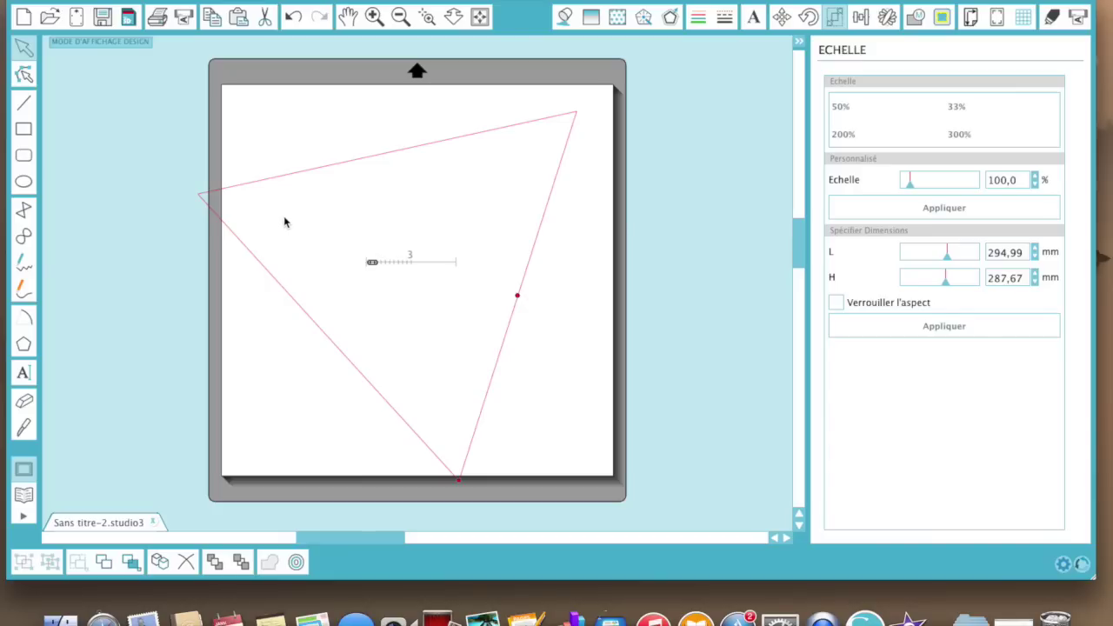
left_click(285, 294)
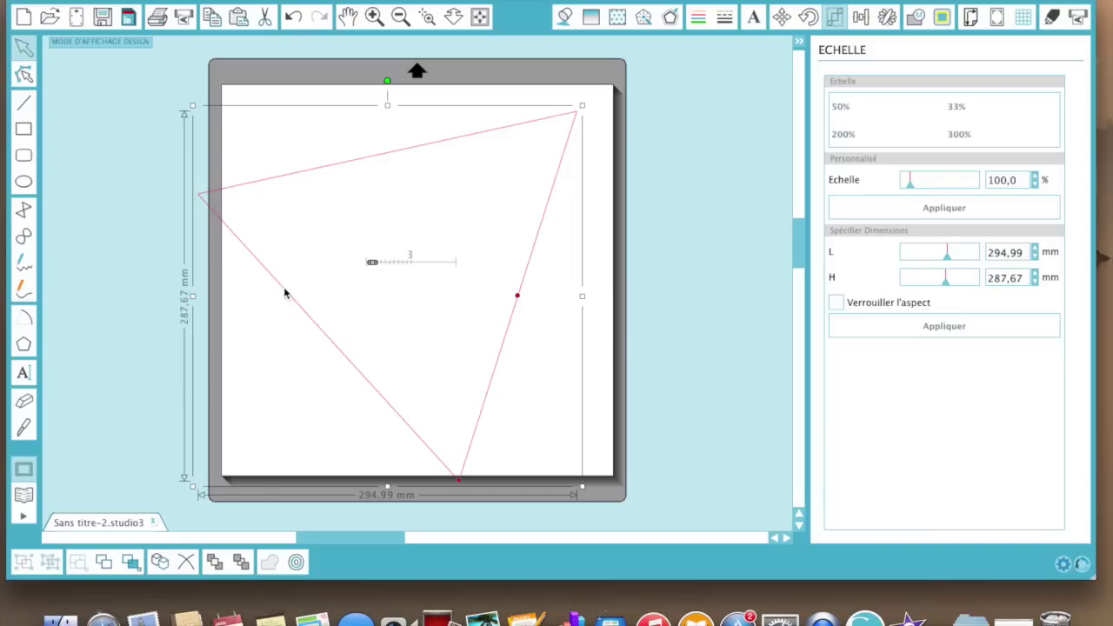
key("Delete")
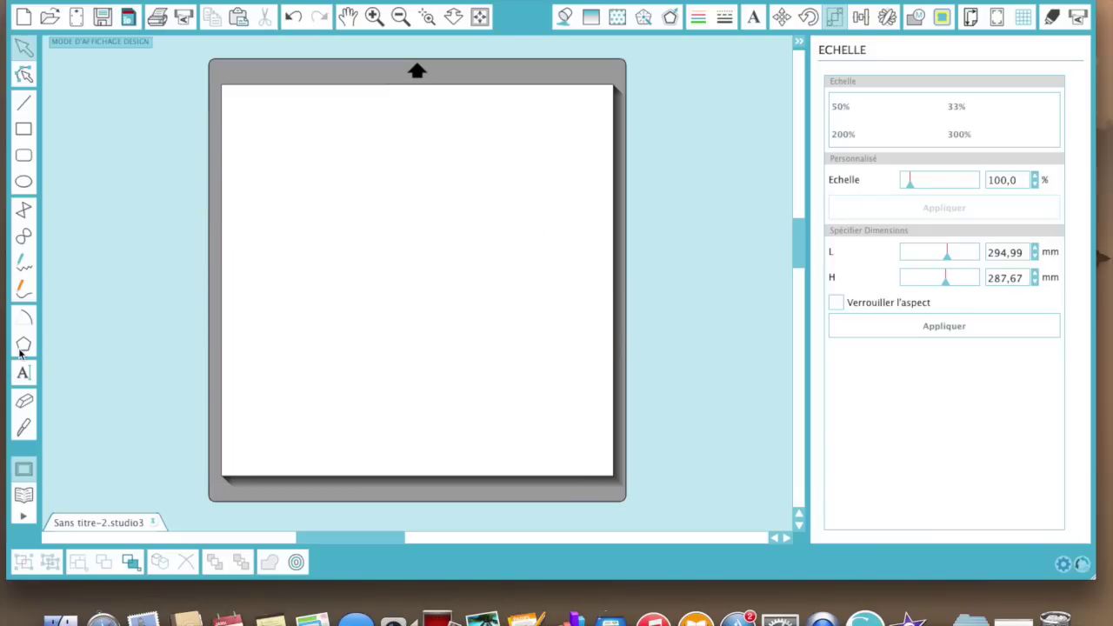
- Draw an upright three-sided polygon about 146 × 126 mm and move it to the middle of the page
left_click(23, 346)
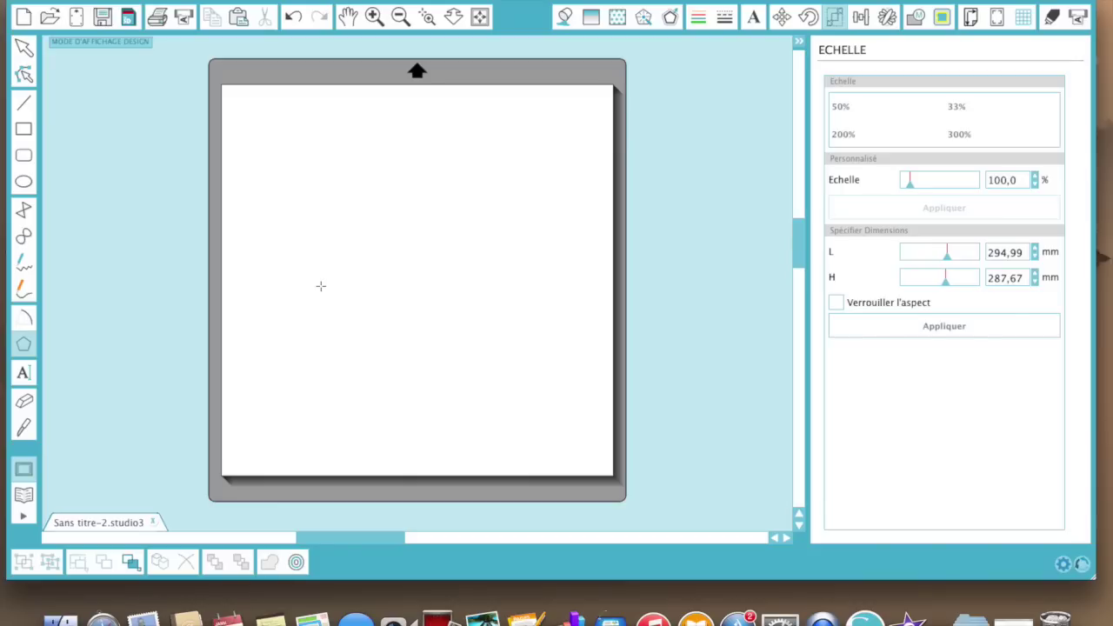
left_click_drag(306, 177, 351, 233)
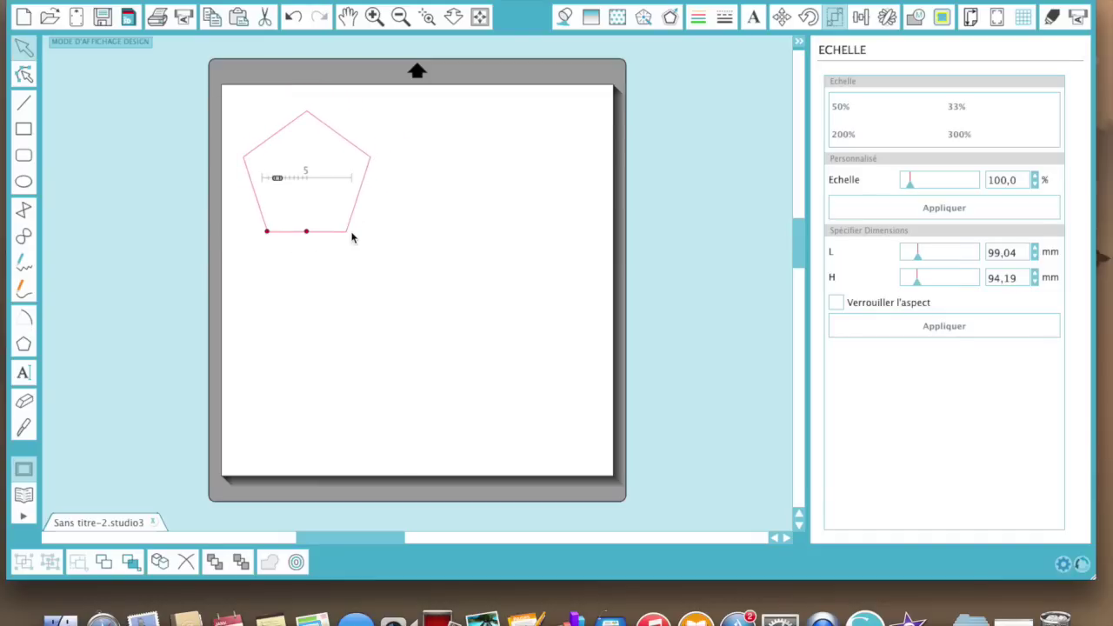
left_click_drag(278, 178, 268, 179)
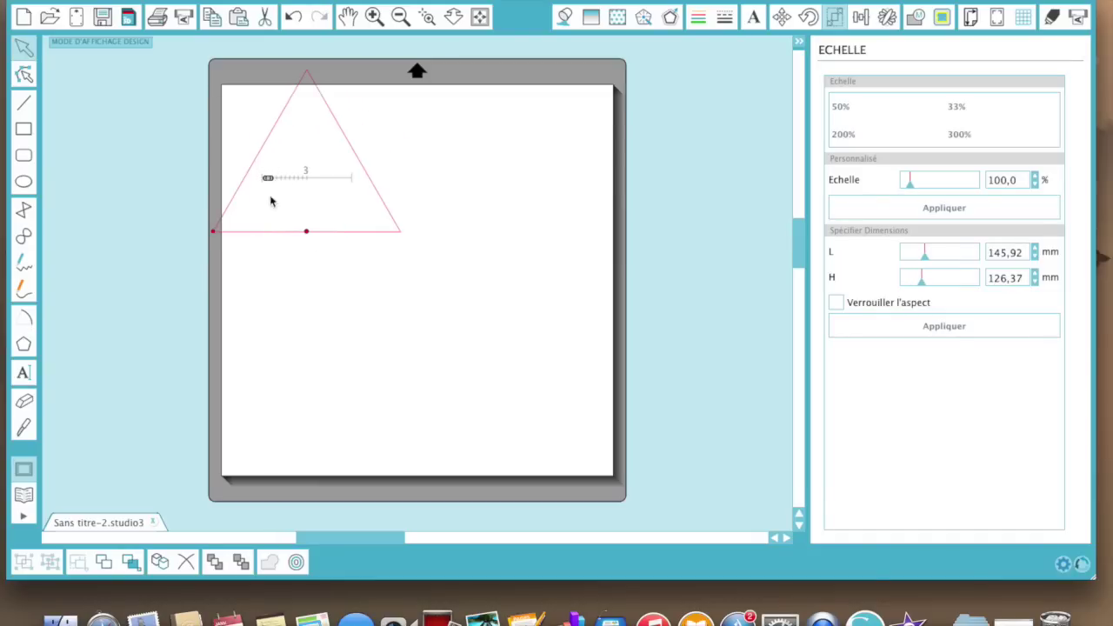
left_click_drag(281, 113, 356, 189)
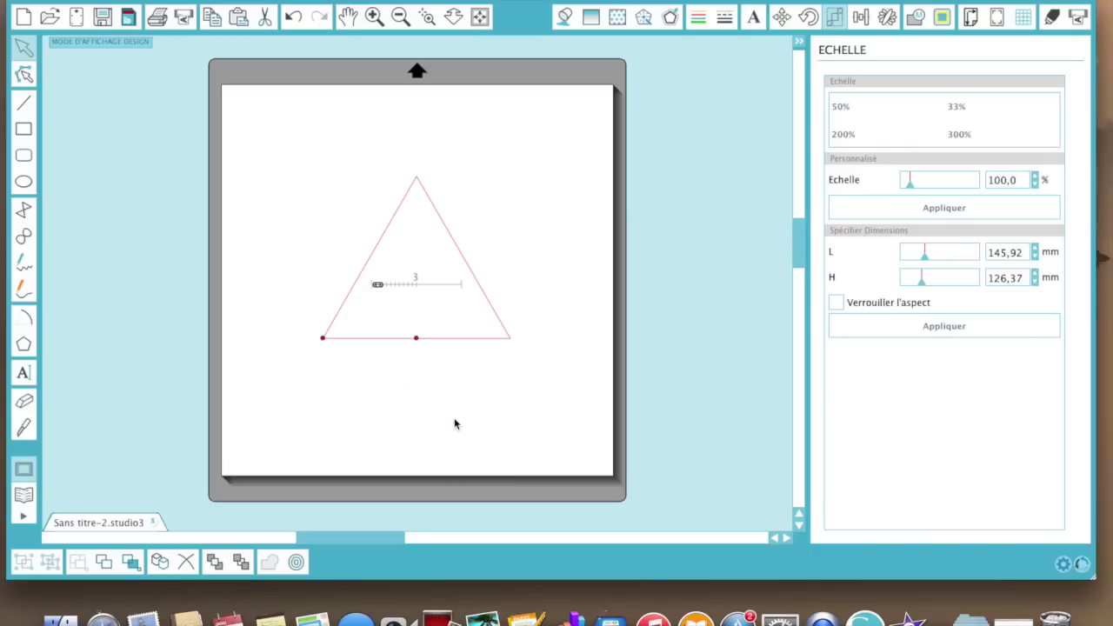
- Stretch the triangle upward to about 156 mm high, and enlarge it proportionally to about 154 × 165 mm
left_click(475, 339)
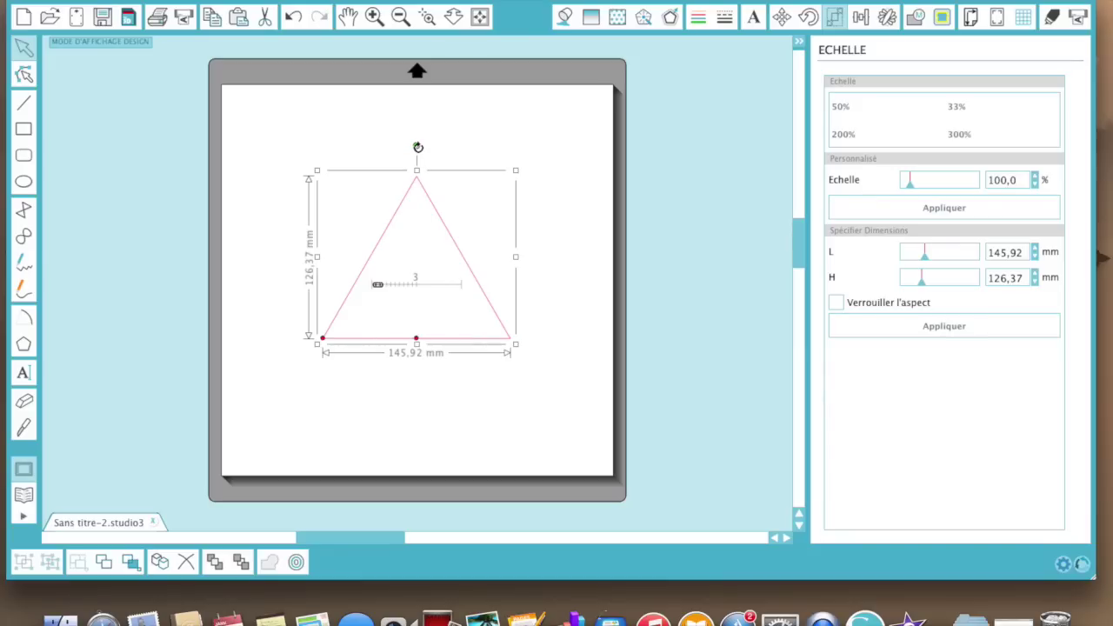
left_click(415, 170)
left_click_drag(415, 171, 426, 133)
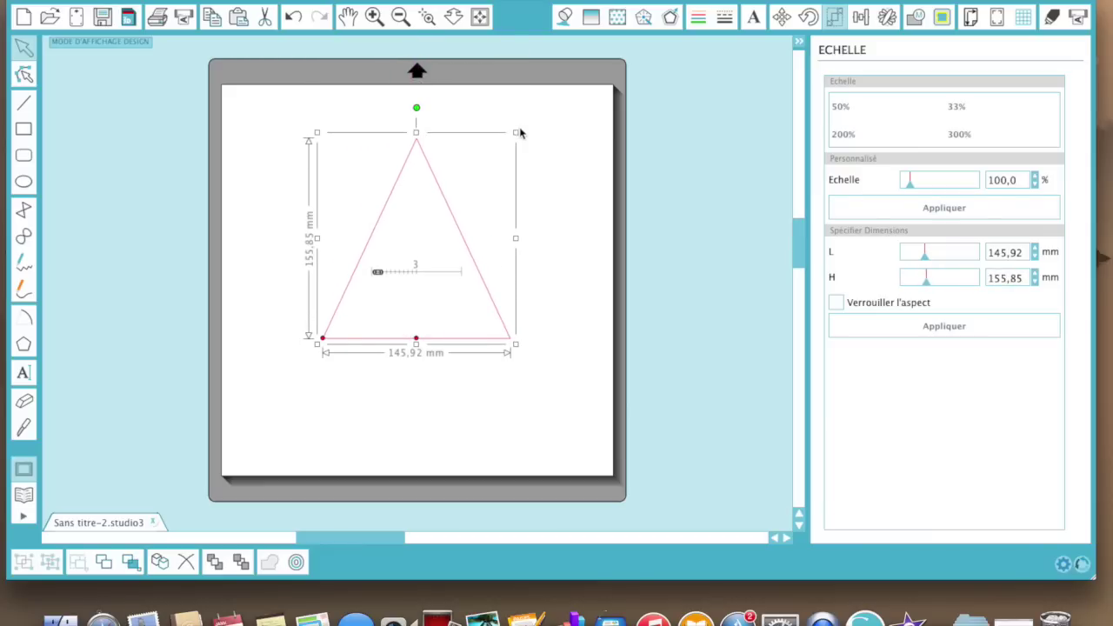
mouse_move(515, 133)
left_mouse_down()
mouse_move(467, 165)
mouse_move(544, 112)
mouse_move(526, 122)
left_mouse_up()
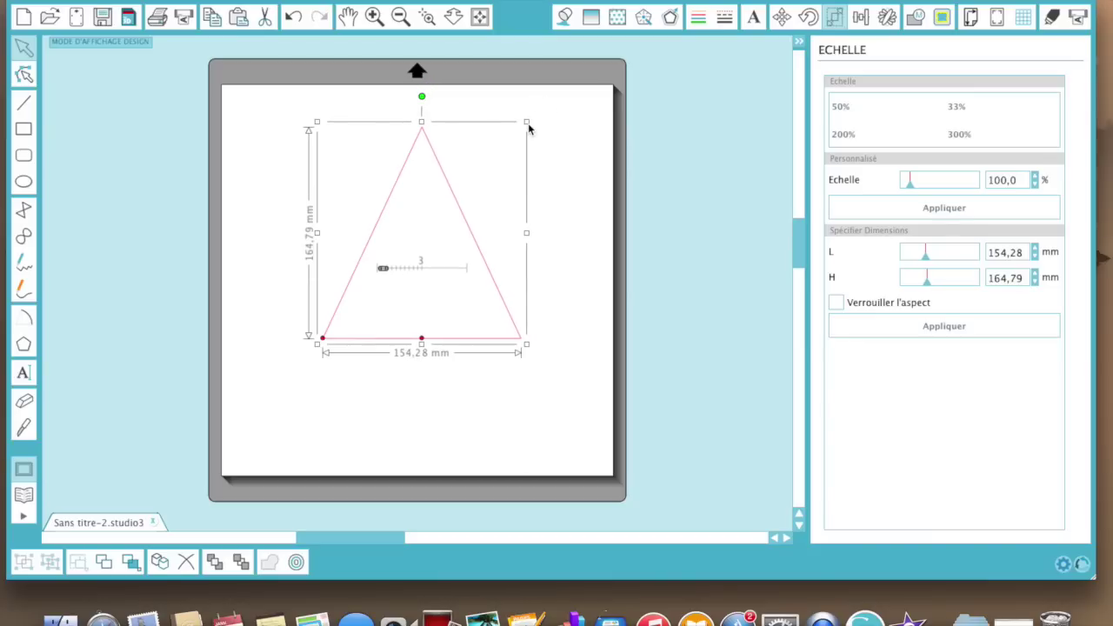
left_click(552, 183)
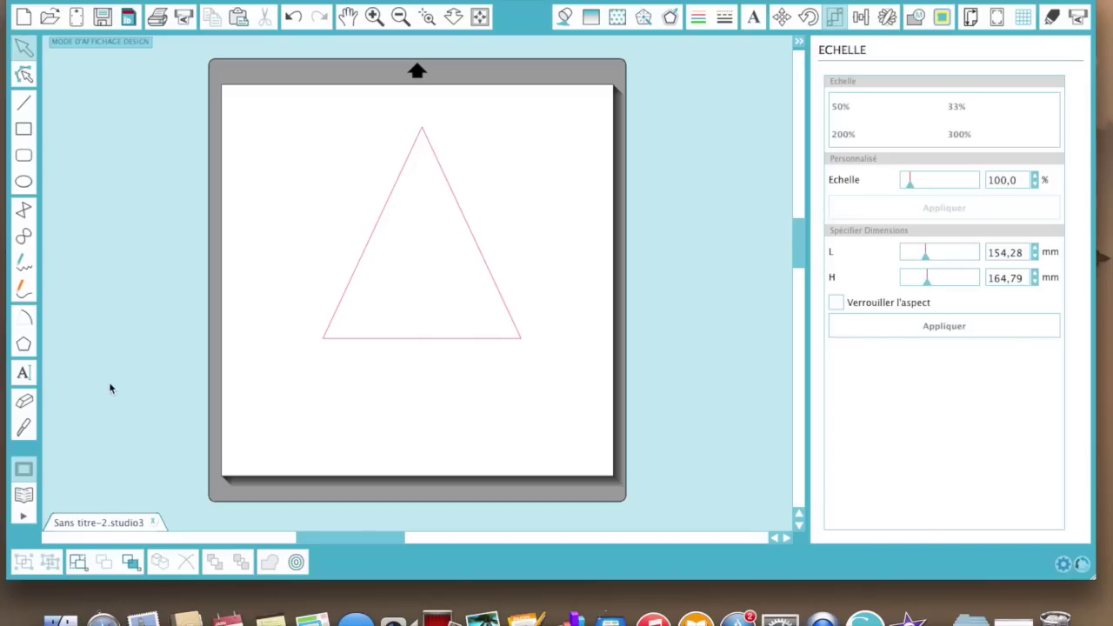
- Cut the triangle horizontally across its middle with the straight knife and move the upper piece up away from the base
left_click(25, 427)
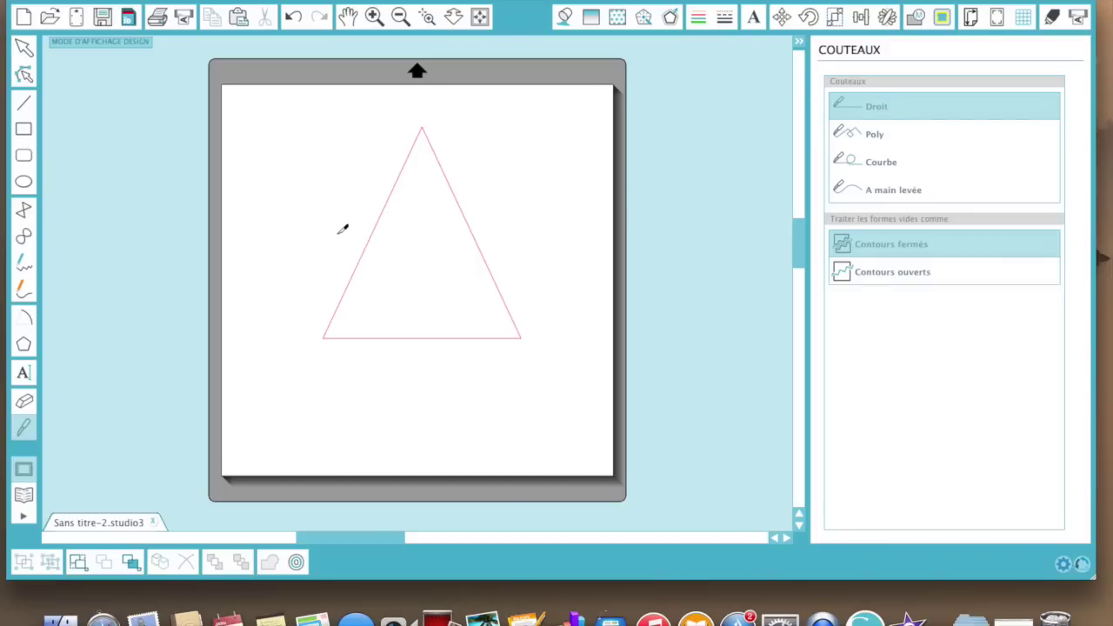
left_click_drag(337, 233, 530, 235)
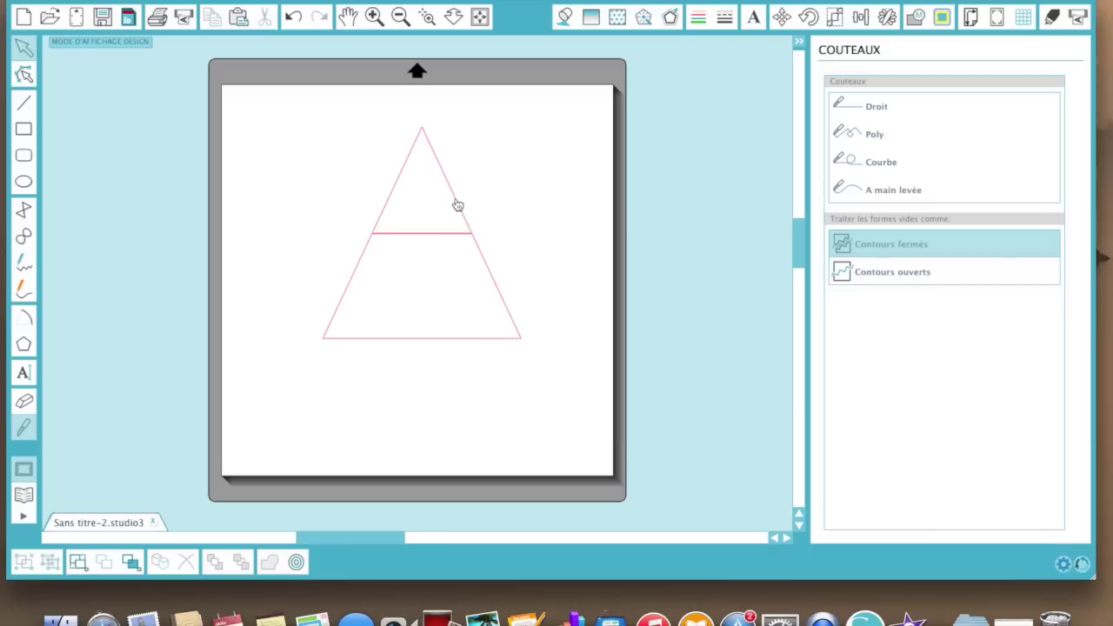
left_click_drag(455, 198, 455, 168)
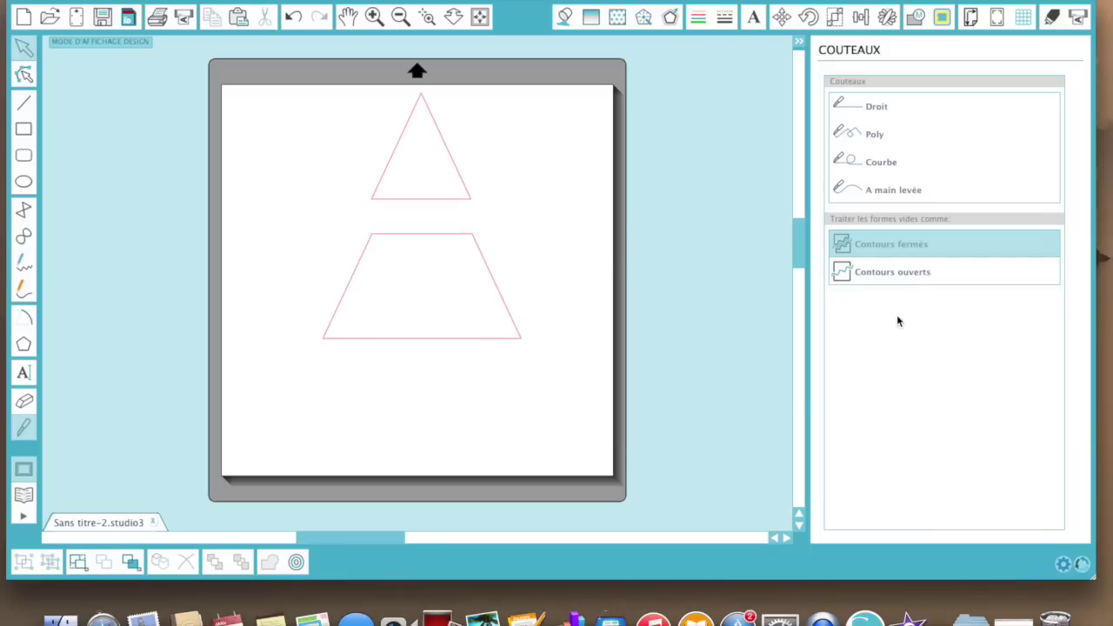
- Cut the trapezoid horizontally in its lower half with the straight knife set to open contours, and move the upper part slightly up
left_click(911, 274)
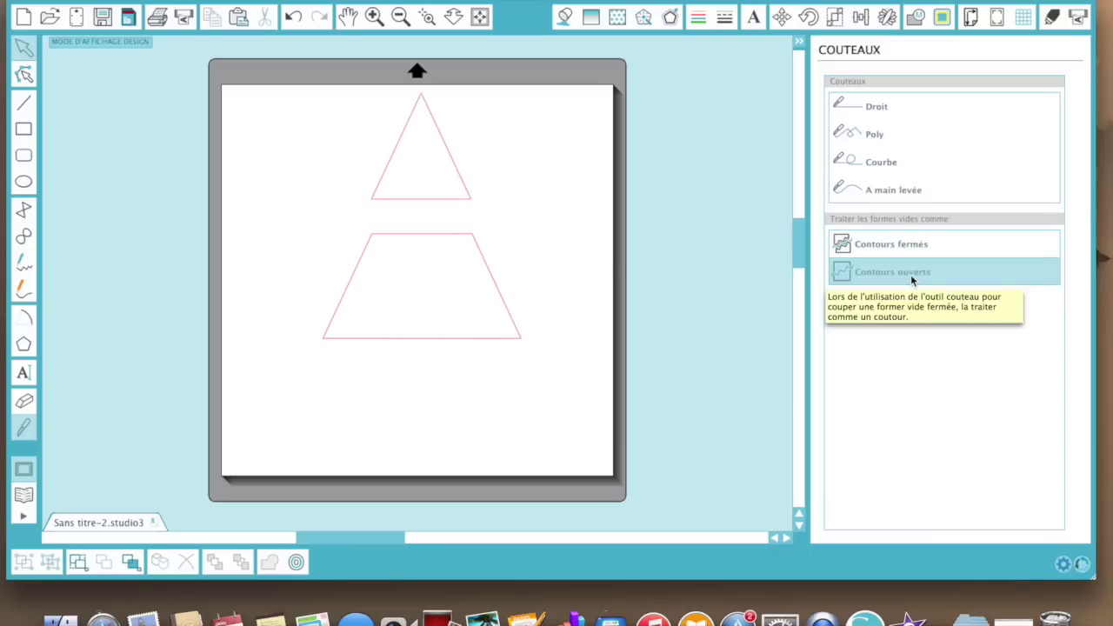
left_click(881, 107)
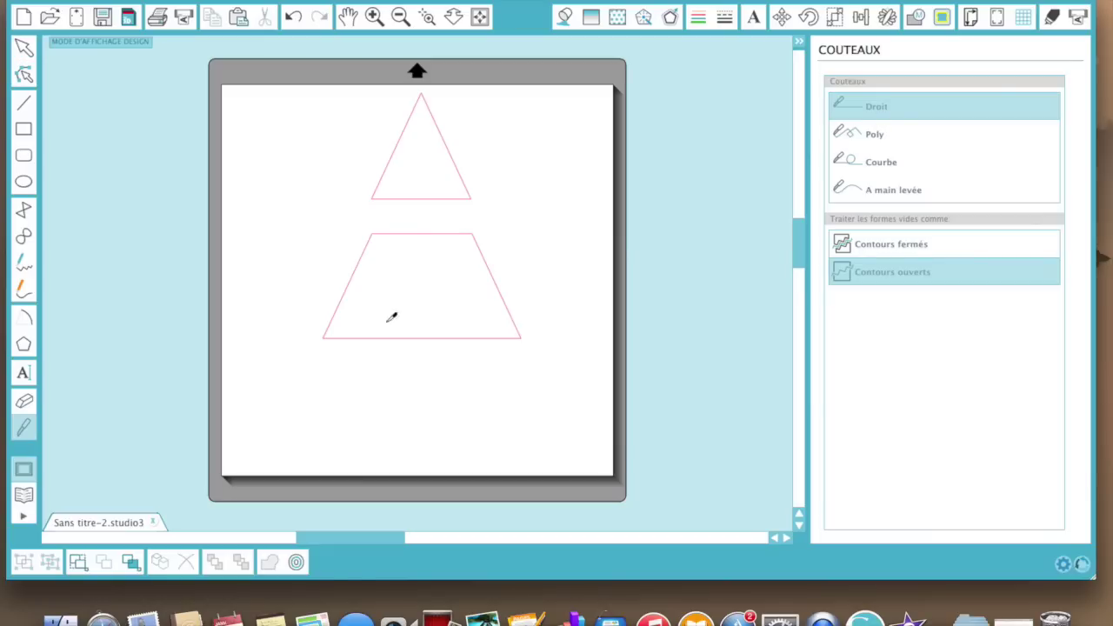
left_click_drag(323, 300, 513, 300)
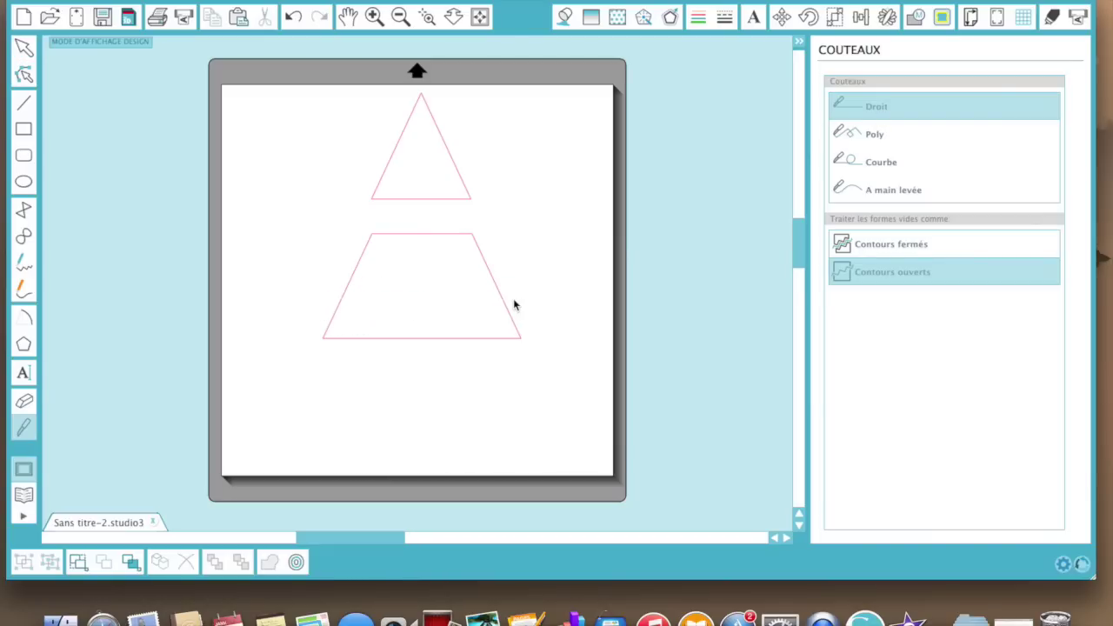
left_click(417, 235)
left_click_drag(417, 238, 417, 218)
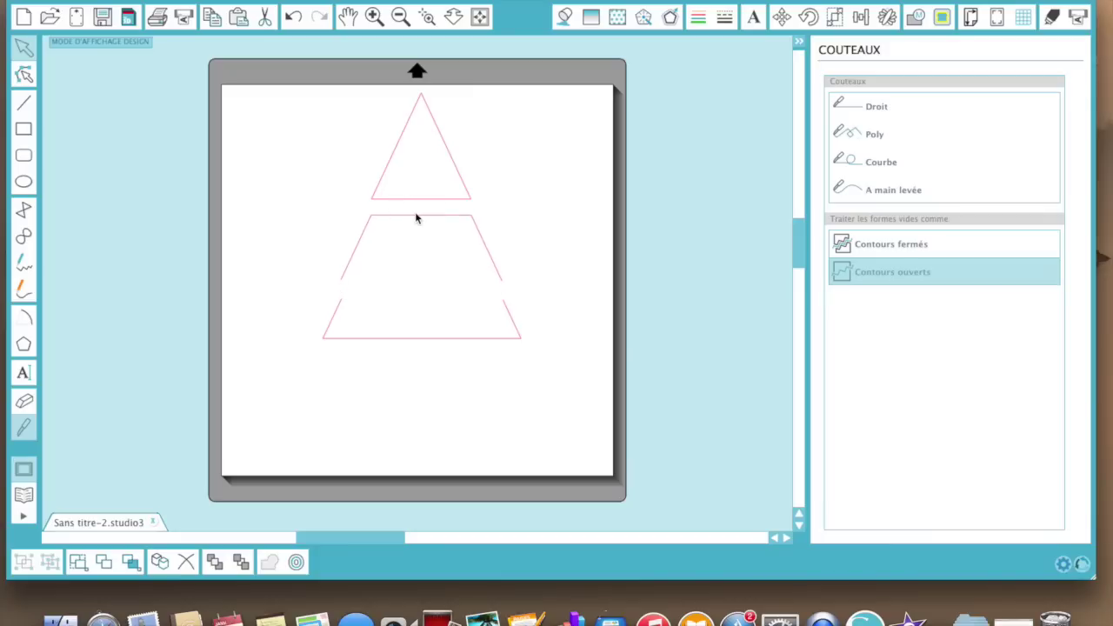
left_click(415, 217)
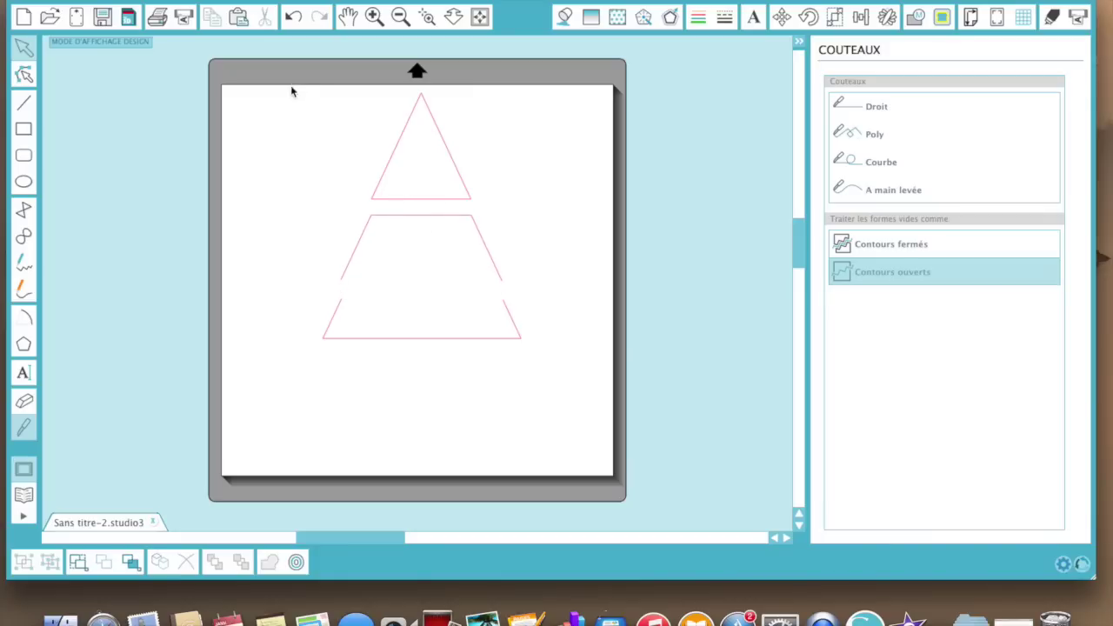
- Delete all the cut pieces and insert the "butterfly layered embellishment" design from the library, searching for "butt"
left_click_drag(313, 115, 556, 411)
key("BackSpace")
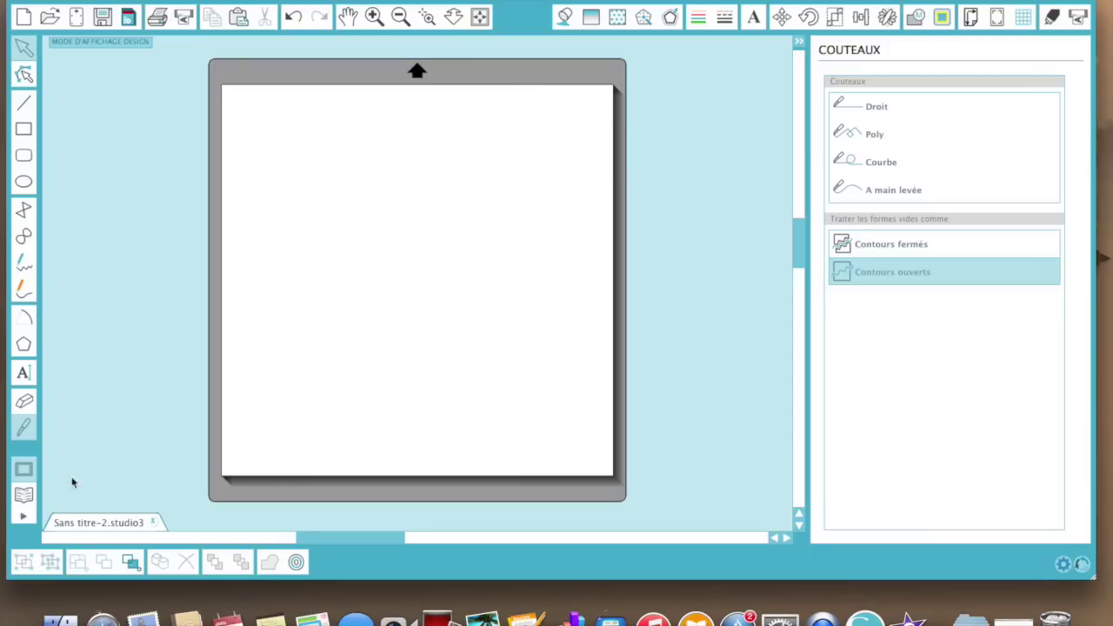
left_click(24, 494)
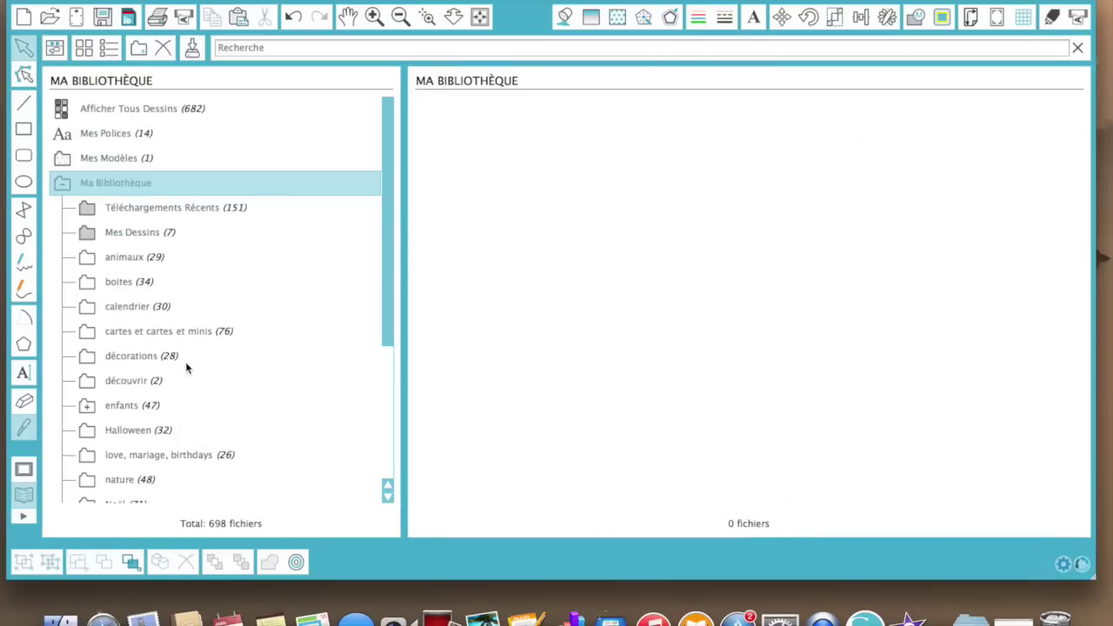
left_click(292, 50)
type("butt")
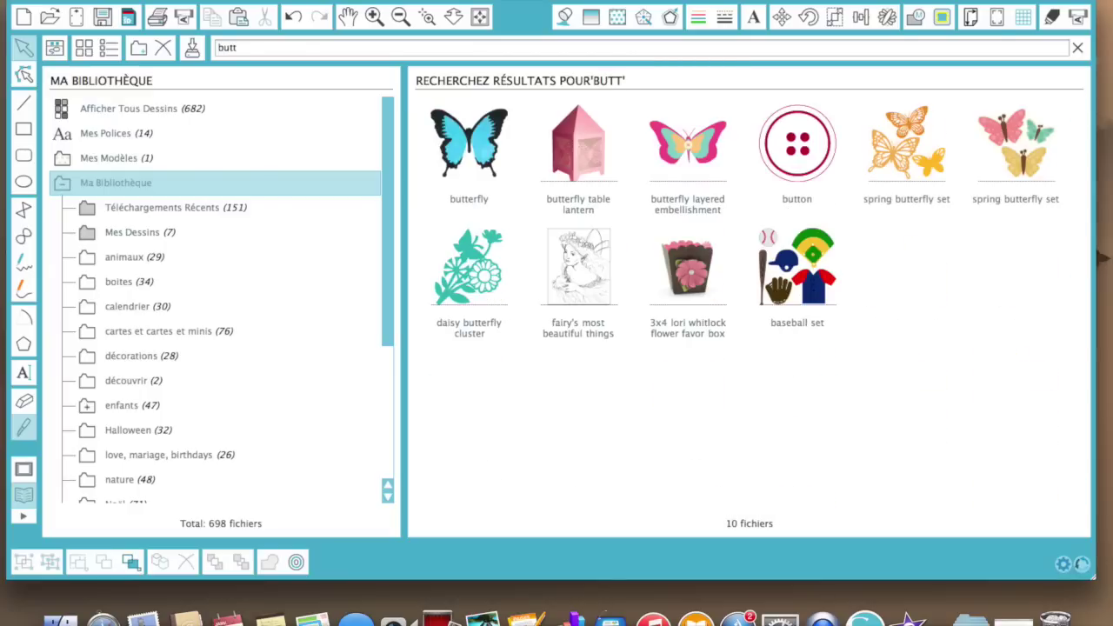
left_click(674, 141)
double_click(675, 142)
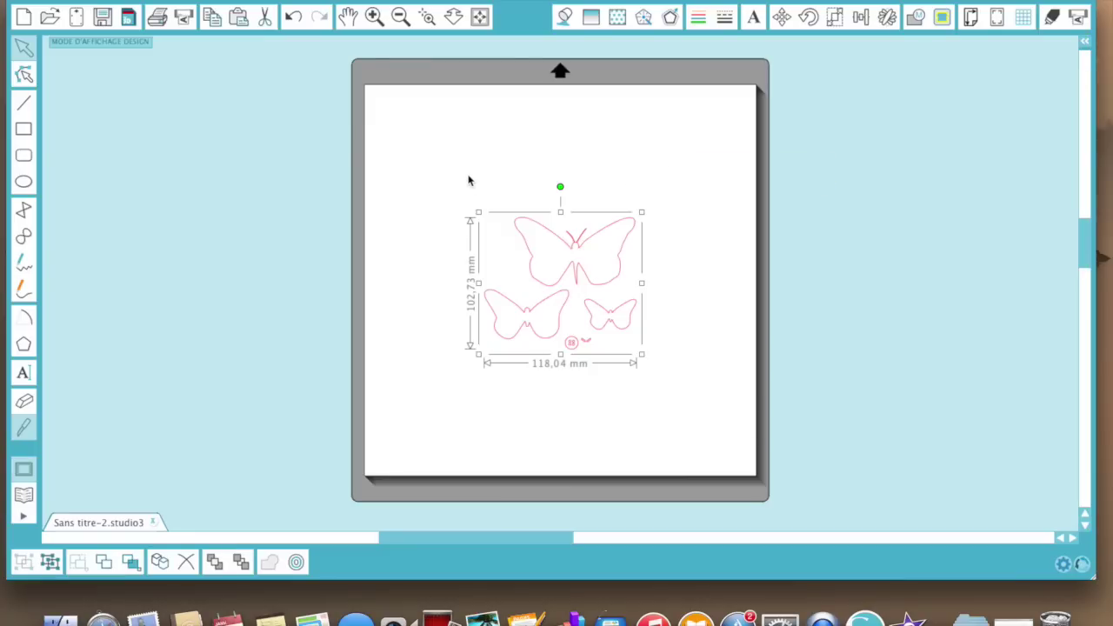
- Ungroup the butterfly design, set the medium butterfly aside off the page and delete all the other pieces
right_click(521, 237)
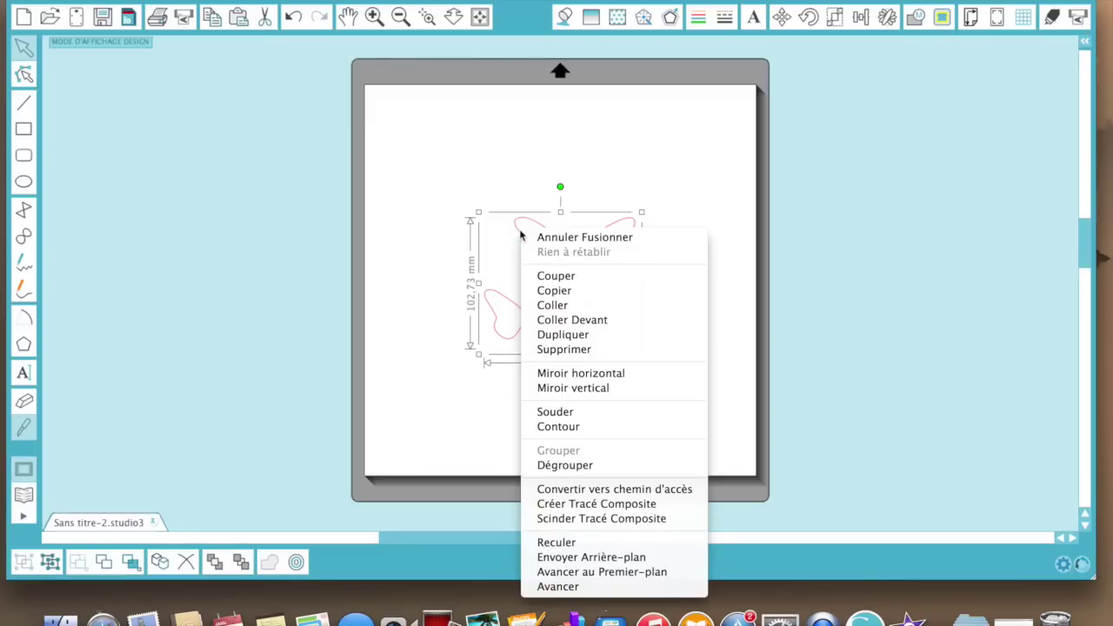
left_click(546, 461)
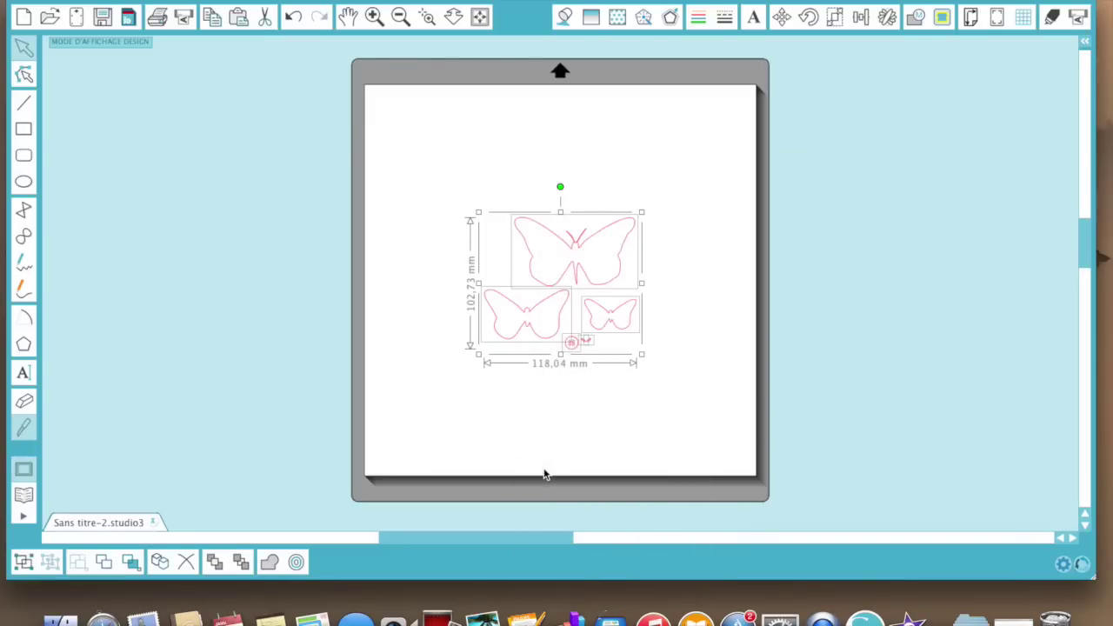
left_click(464, 245)
left_click_drag(526, 317, 280, 258)
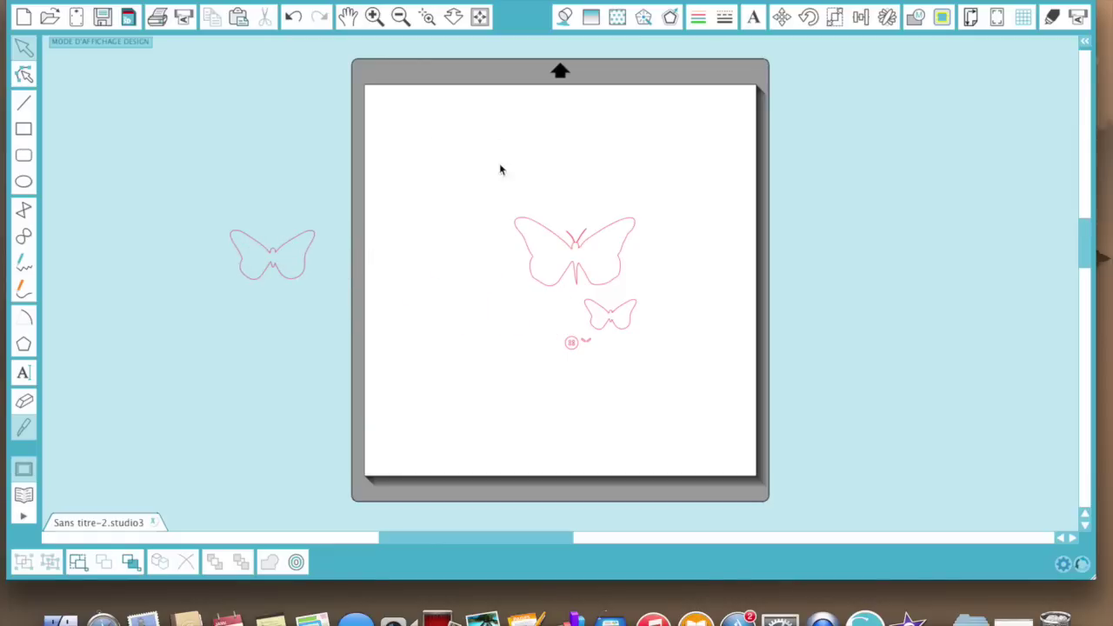
left_click_drag(509, 179, 688, 409)
key("Delete")
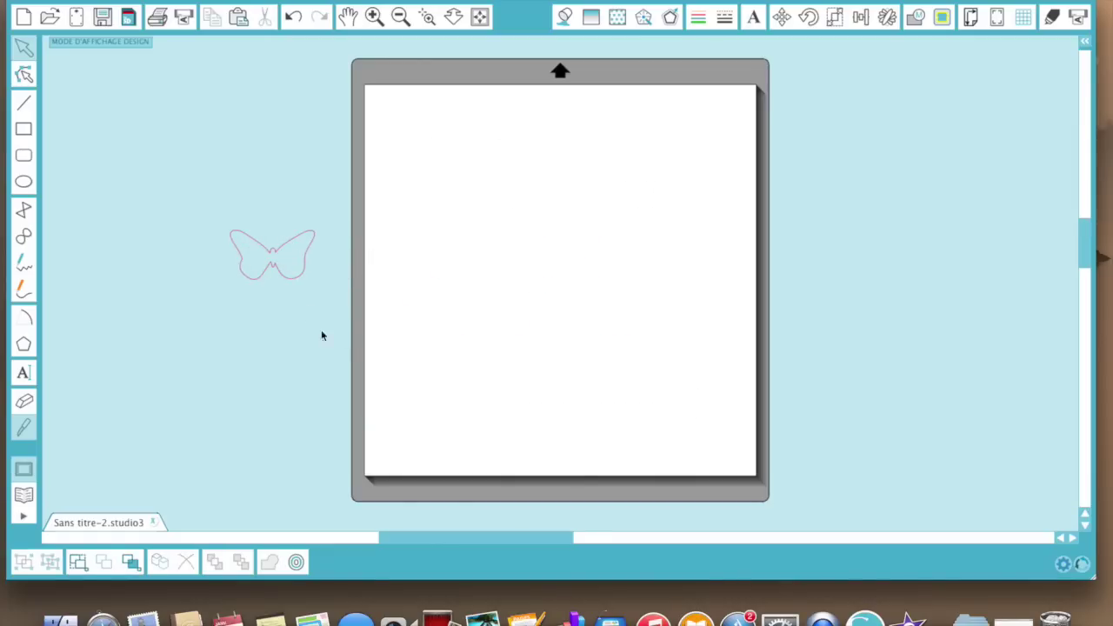
- Move the remaining butterfly onto the page and enlarge it proportionally to about 181 × 106 mm, centred in the upper half
left_click(294, 246)
left_click_drag(293, 246, 581, 178)
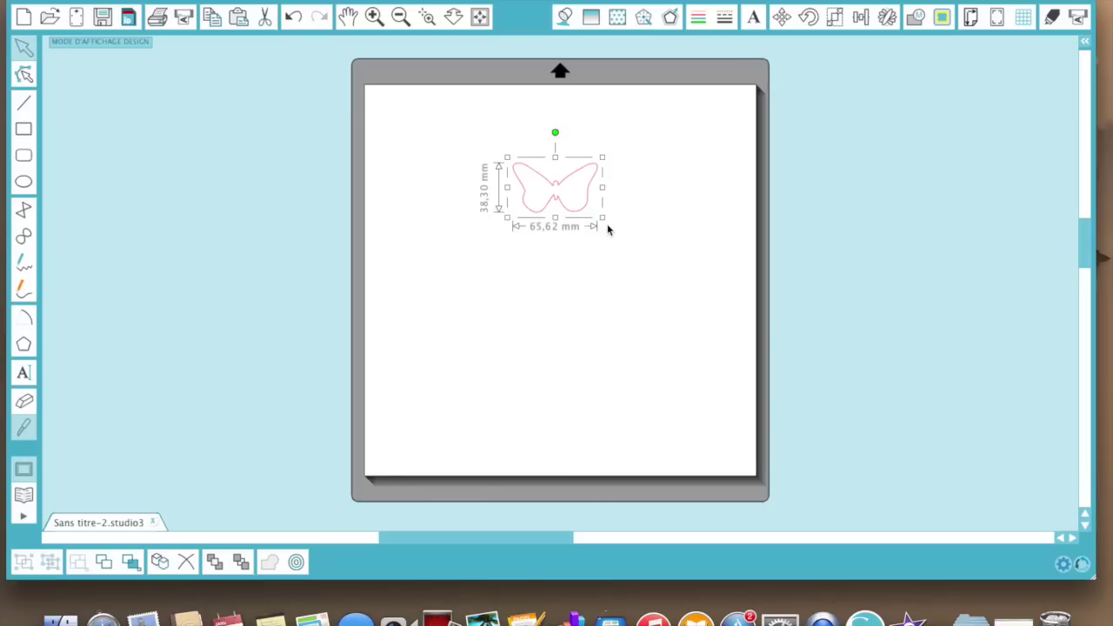
left_click_drag(602, 218, 716, 406)
left_click_drag(665, 205, 604, 204)
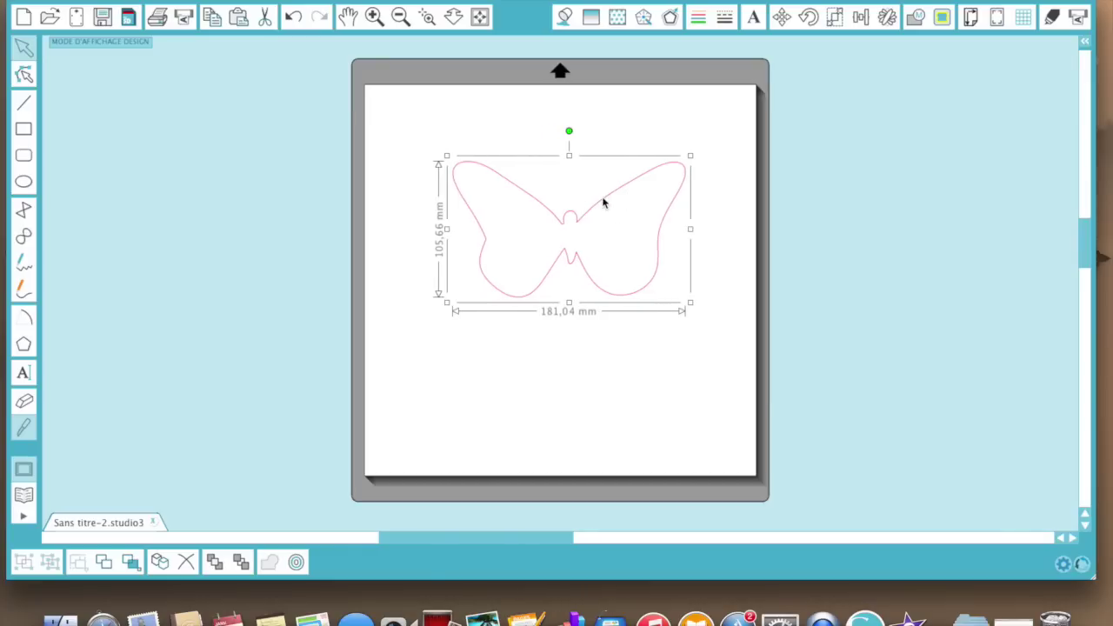
left_click(592, 210)
- Cut the butterfly outline vertically along both sides of its body with the straight knife set to open contours
left_click(23, 432)
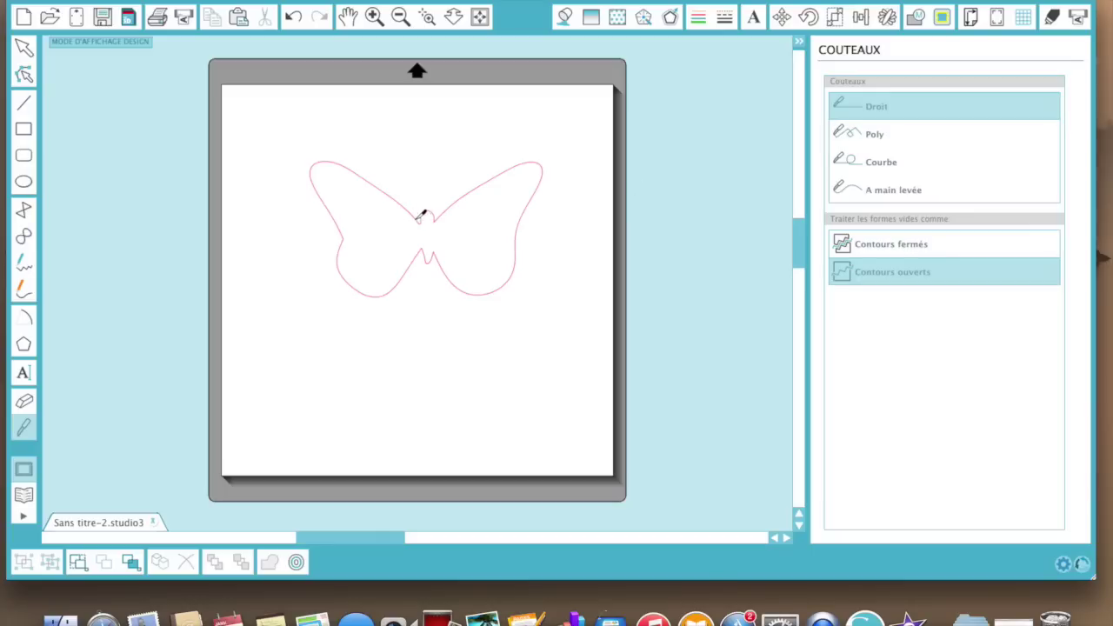
left_click(374, 17)
left_click(374, 17)
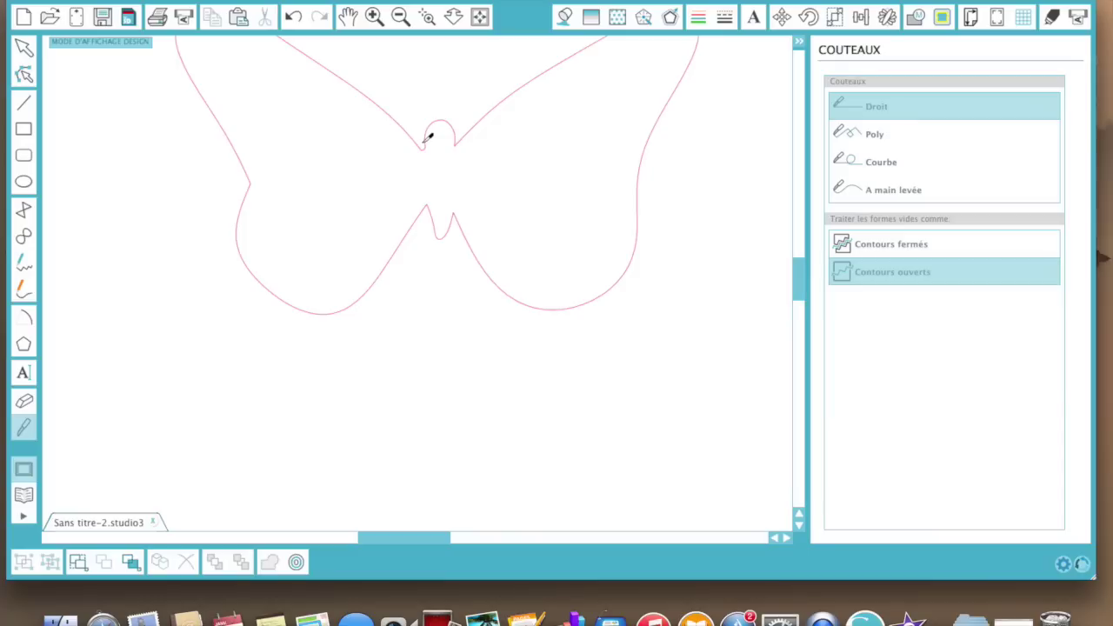
left_click_drag(422, 142, 428, 224)
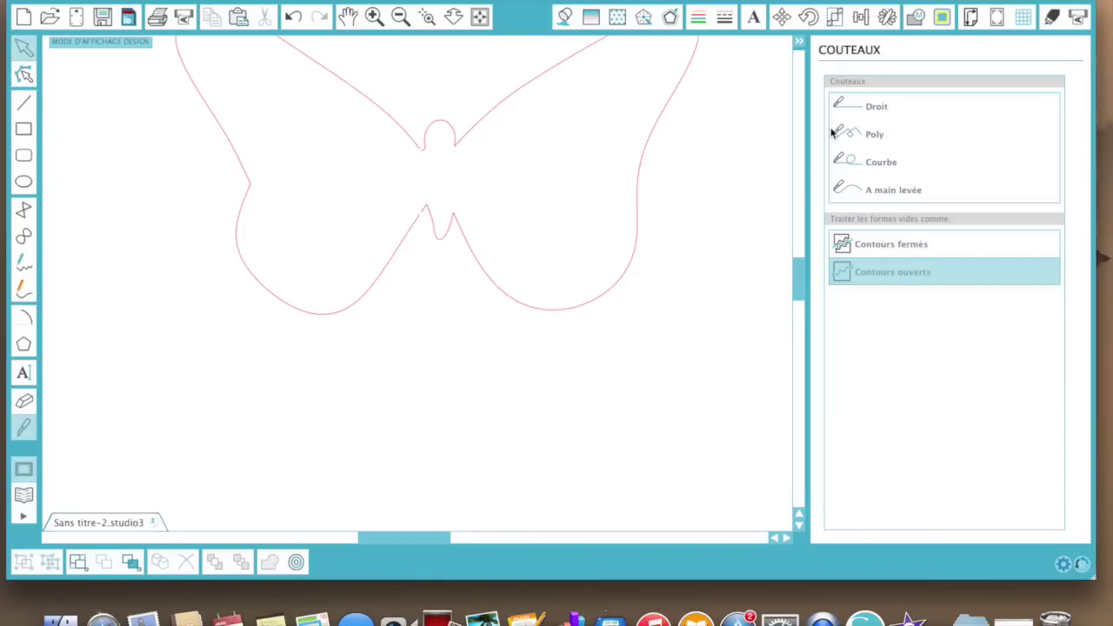
left_click(881, 106)
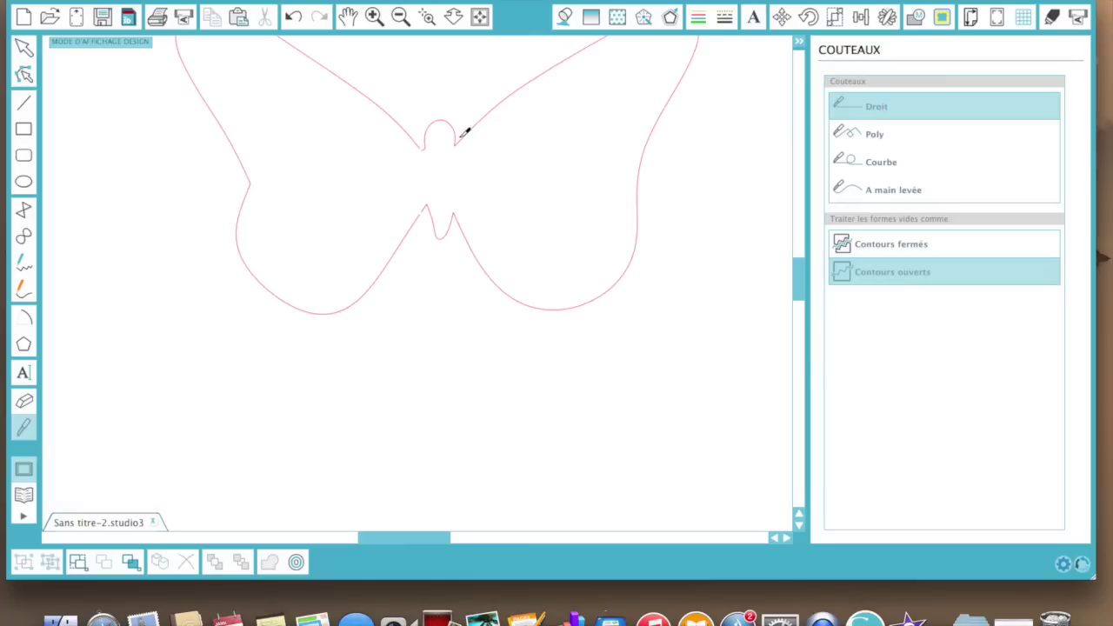
left_click_drag(458, 136, 465, 239)
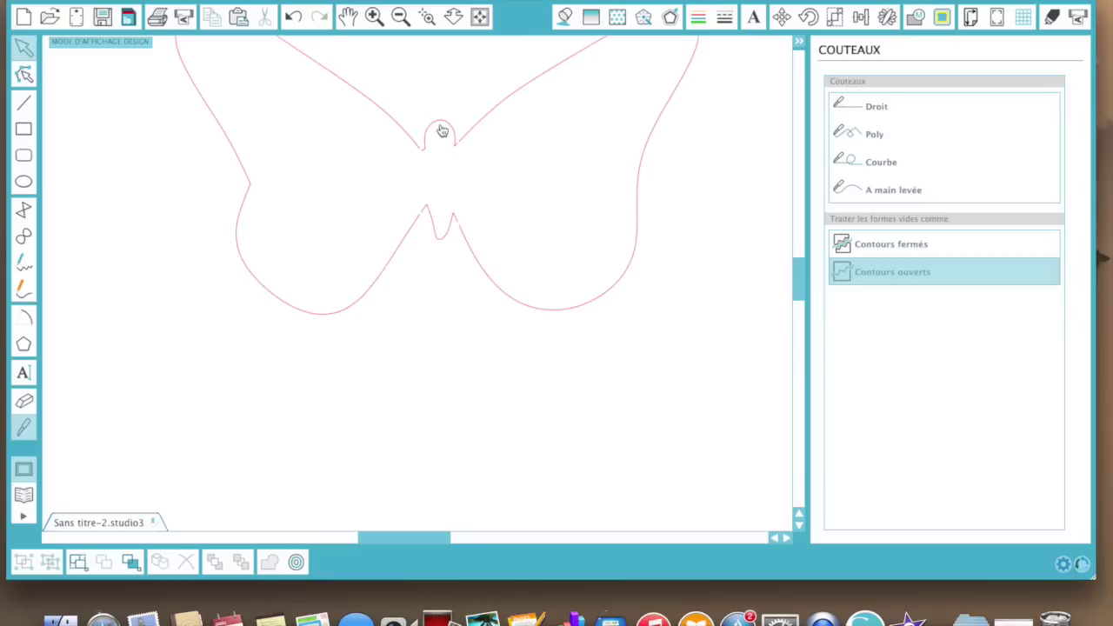
- Delete the head and tail segments of the butterfly's body, keeping only the two open wing outlines
left_click_drag(440, 128, 441, 82)
left_click(441, 80)
key("Delete")
left_click(443, 238)
key("Delete")
left_click(402, 18)
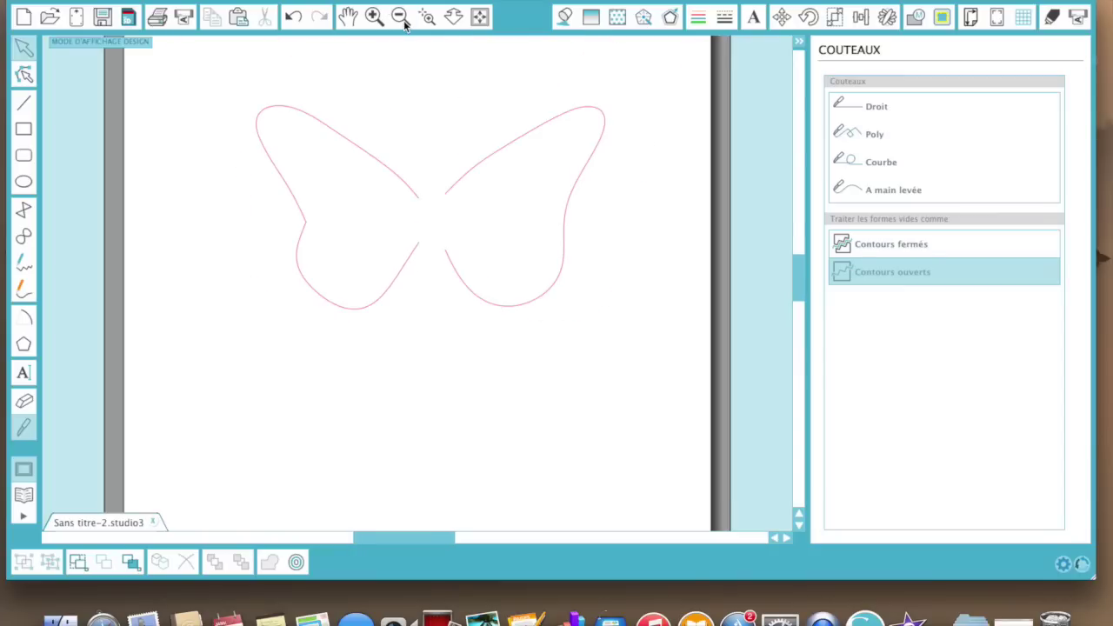
left_click(404, 20)
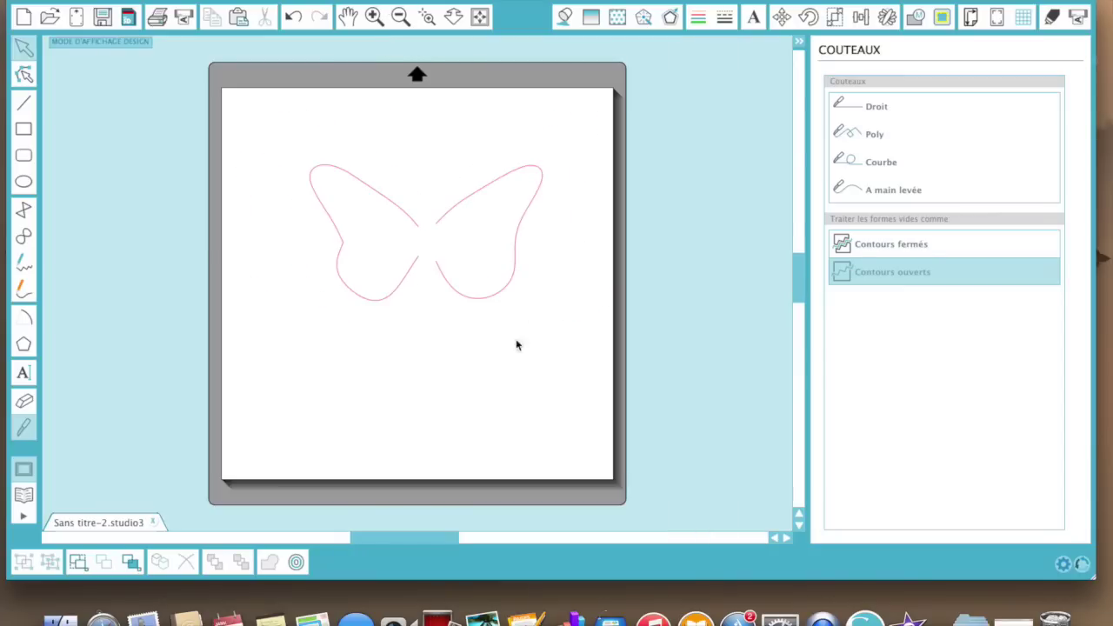